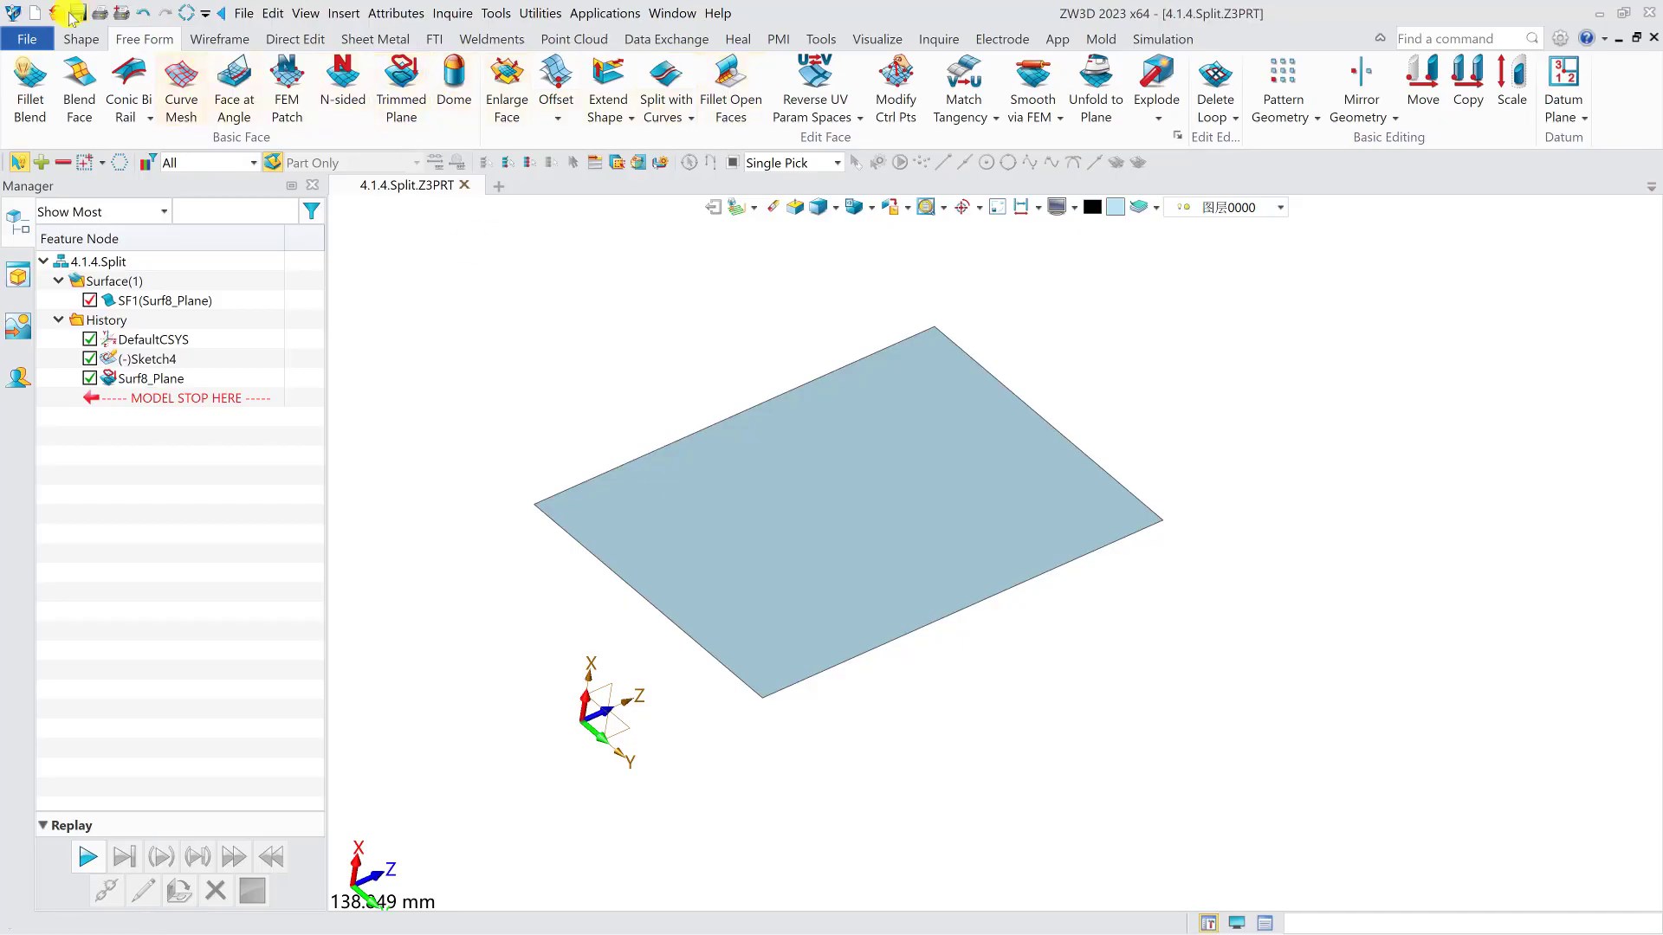
# - Sketch a slanted straight line on the planar face, running past both of its long edges, and finish the sketch
pyautogui.click(81, 39)
pyautogui.click(29, 79)
pyautogui.click(712, 427)
pyautogui.click(109, 64)
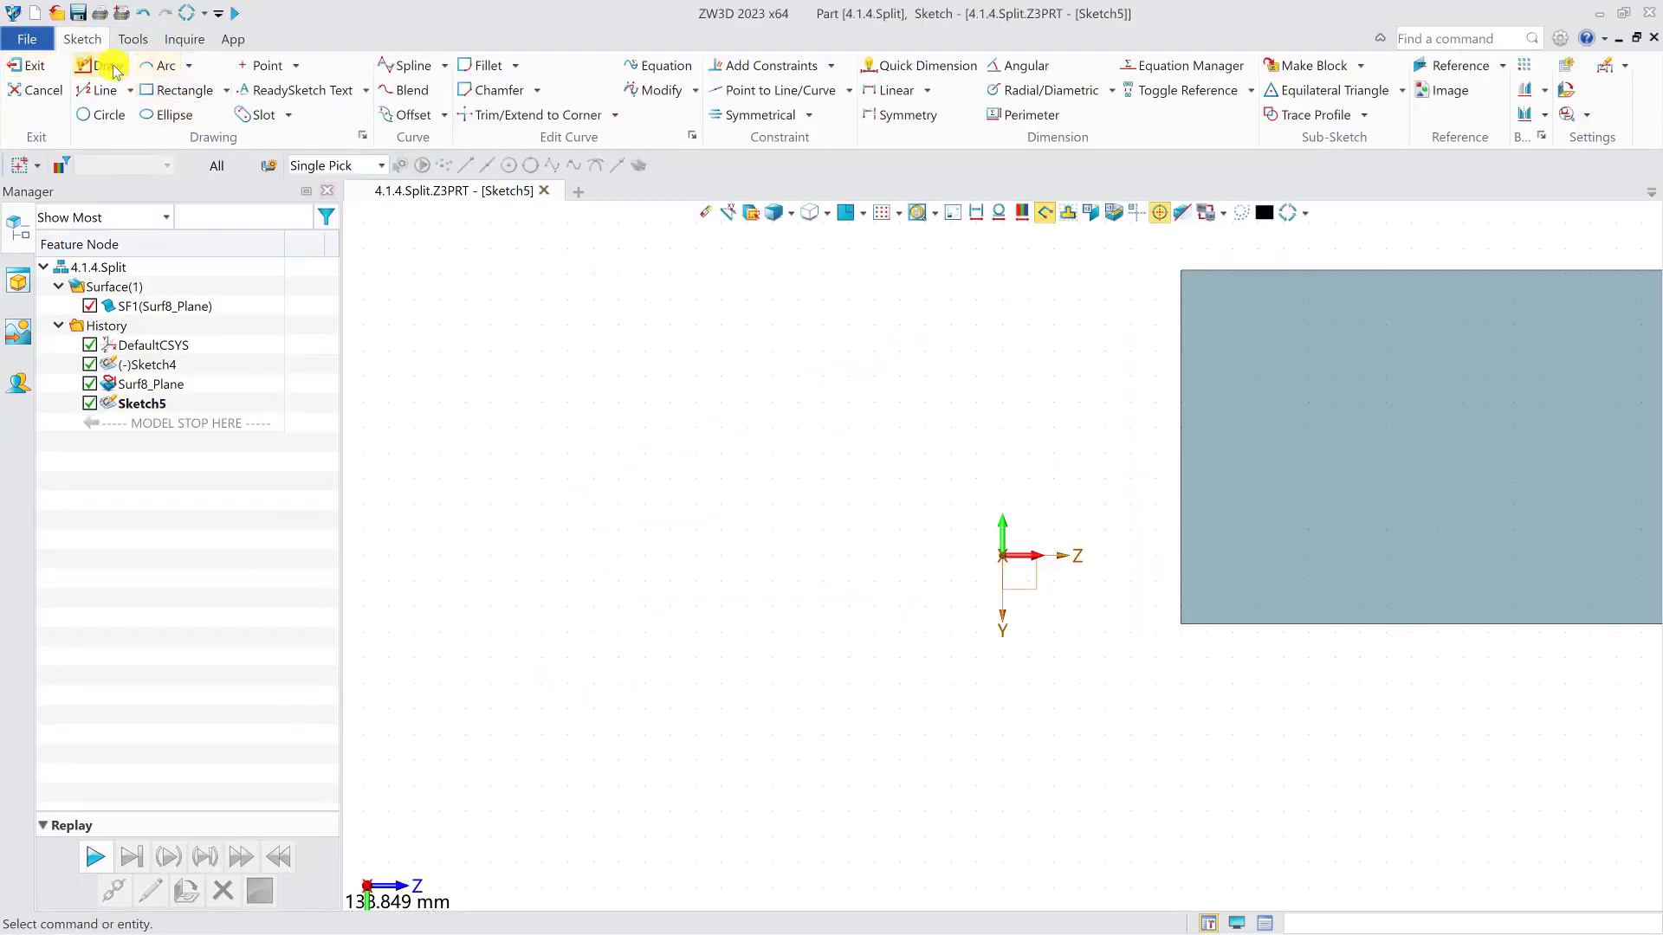
pyautogui.click(804, 326)
pyautogui.click(932, 802)
pyautogui.middleClick(943, 724)
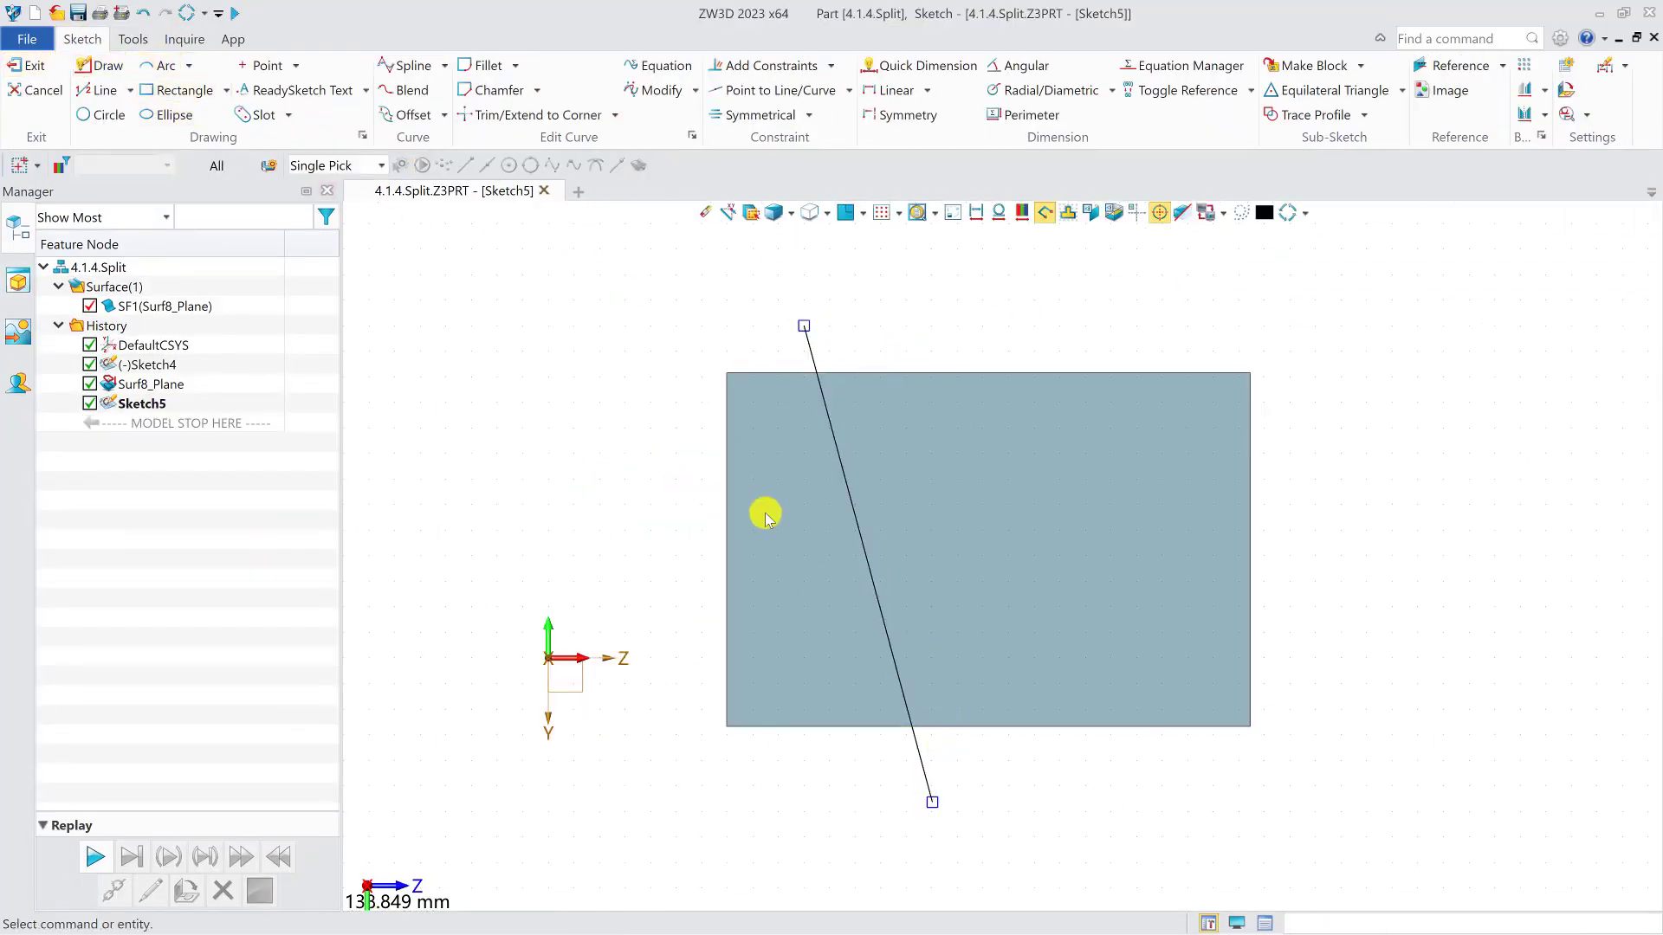
pyautogui.middleClick(764, 511)
pyautogui.click(26, 66)
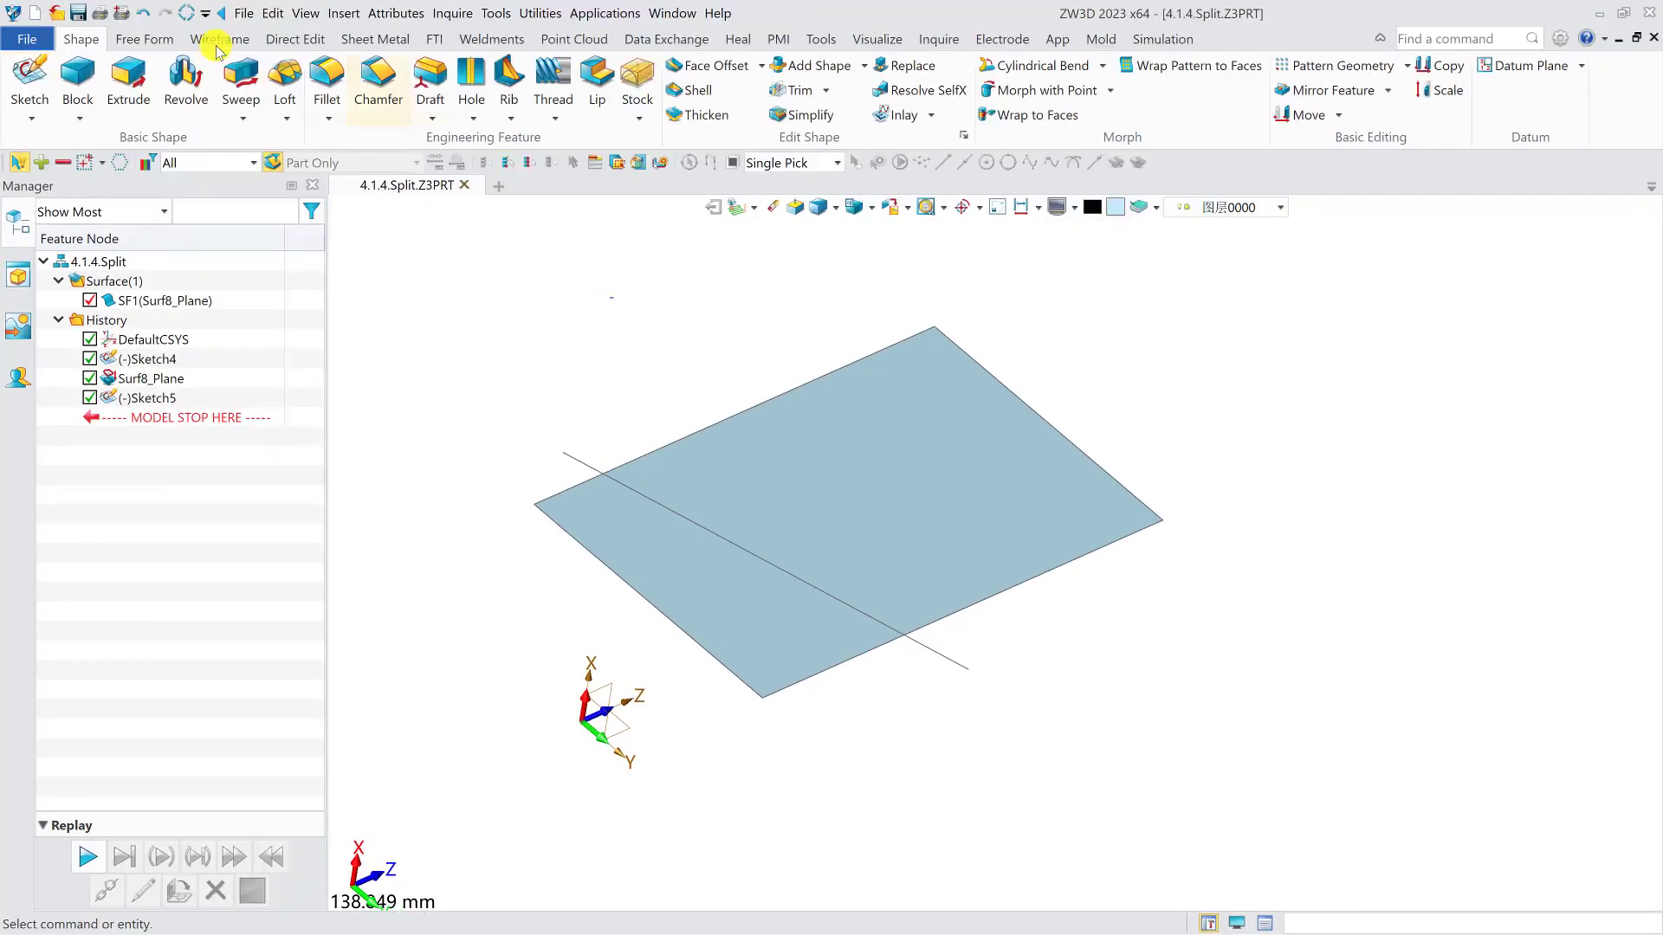
# - Split the planar face with the sketched line using Split with Curves and In place(none) projection, leaving Explode along curves off
pyautogui.click(145, 39)
pyautogui.click(666, 87)
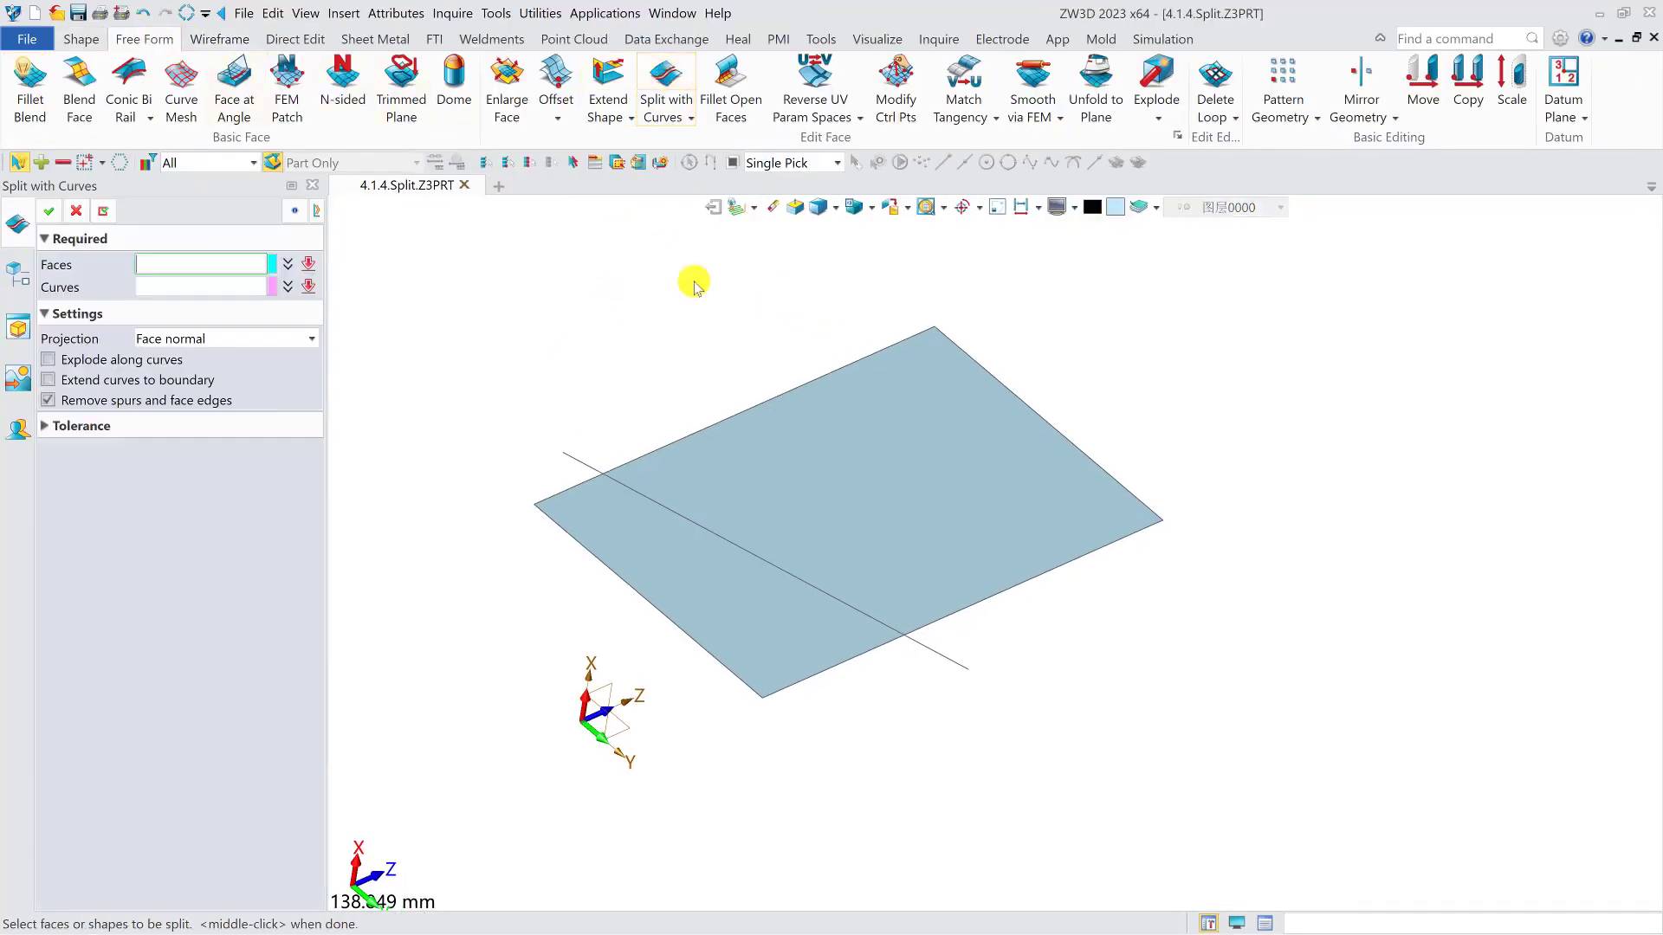
pyautogui.click(861, 464)
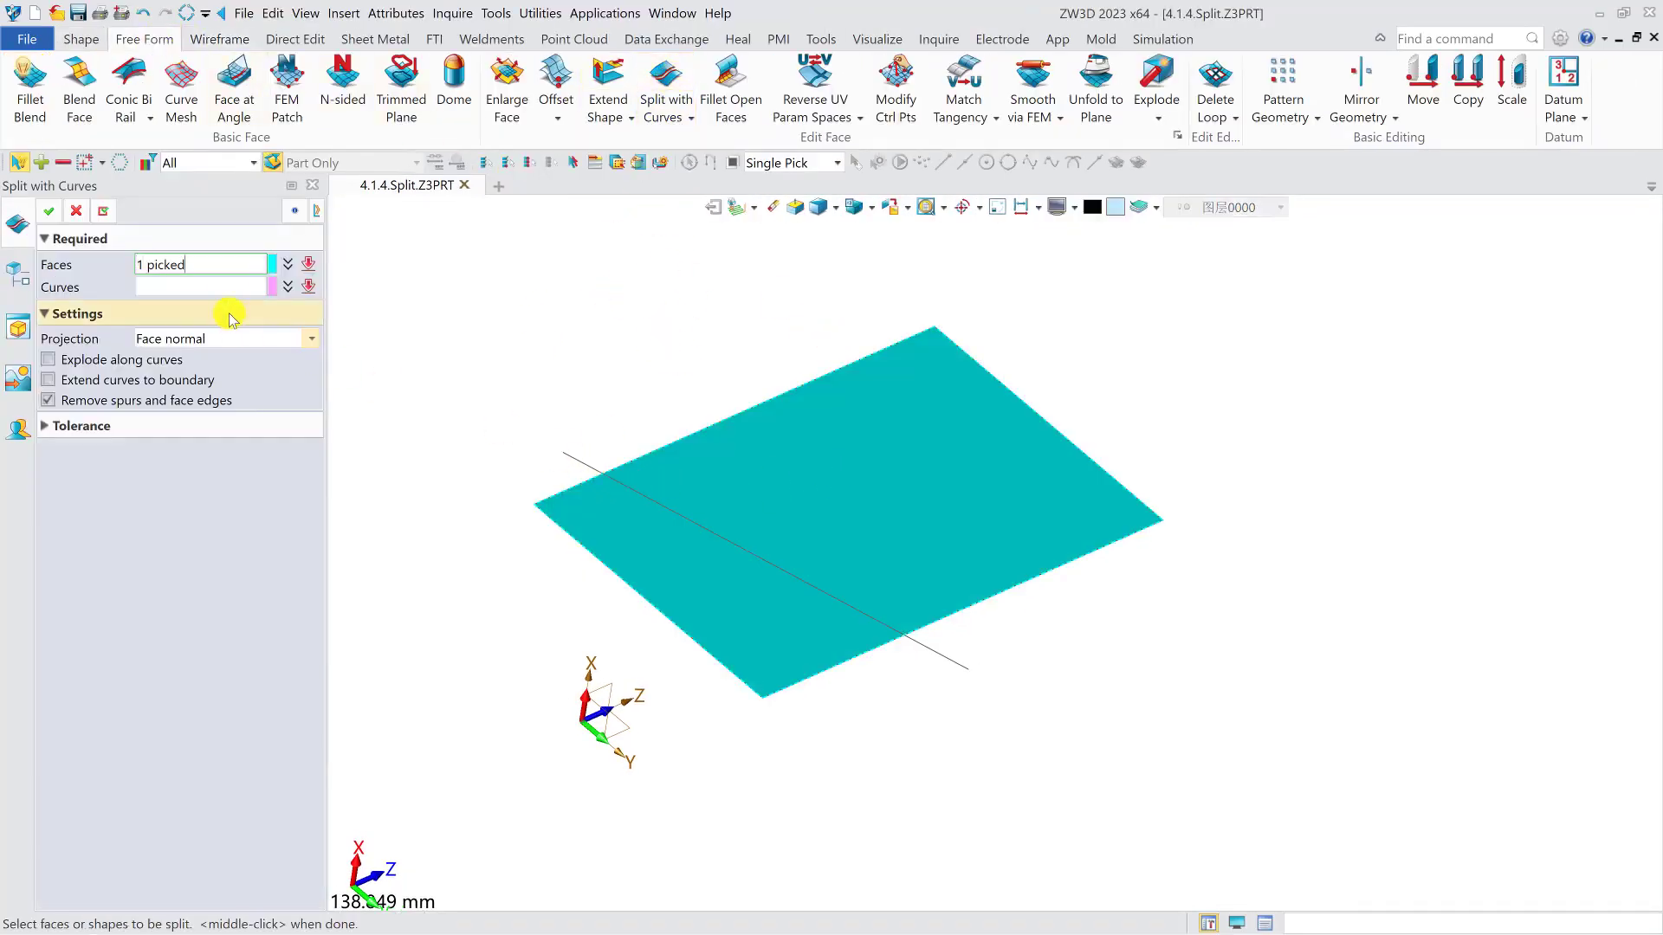
pyautogui.middleClick(375, 311)
pyautogui.click(576, 466)
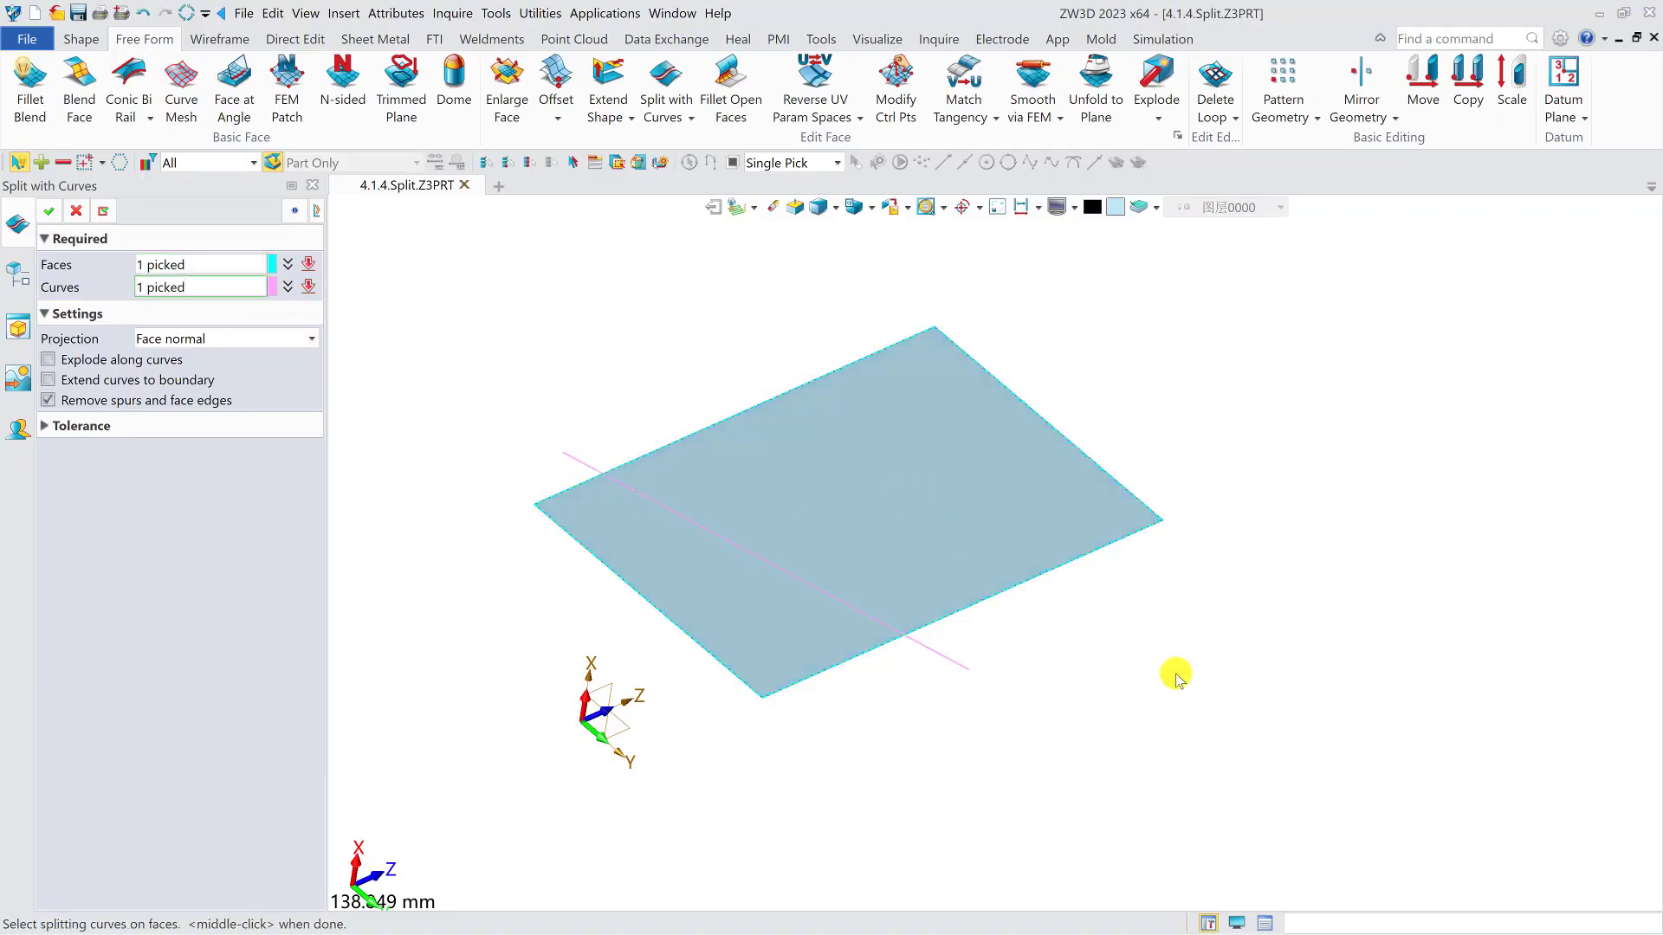
pyautogui.moveTo(1113, 670); pyautogui.dragTo(1079, 667, button='middle')
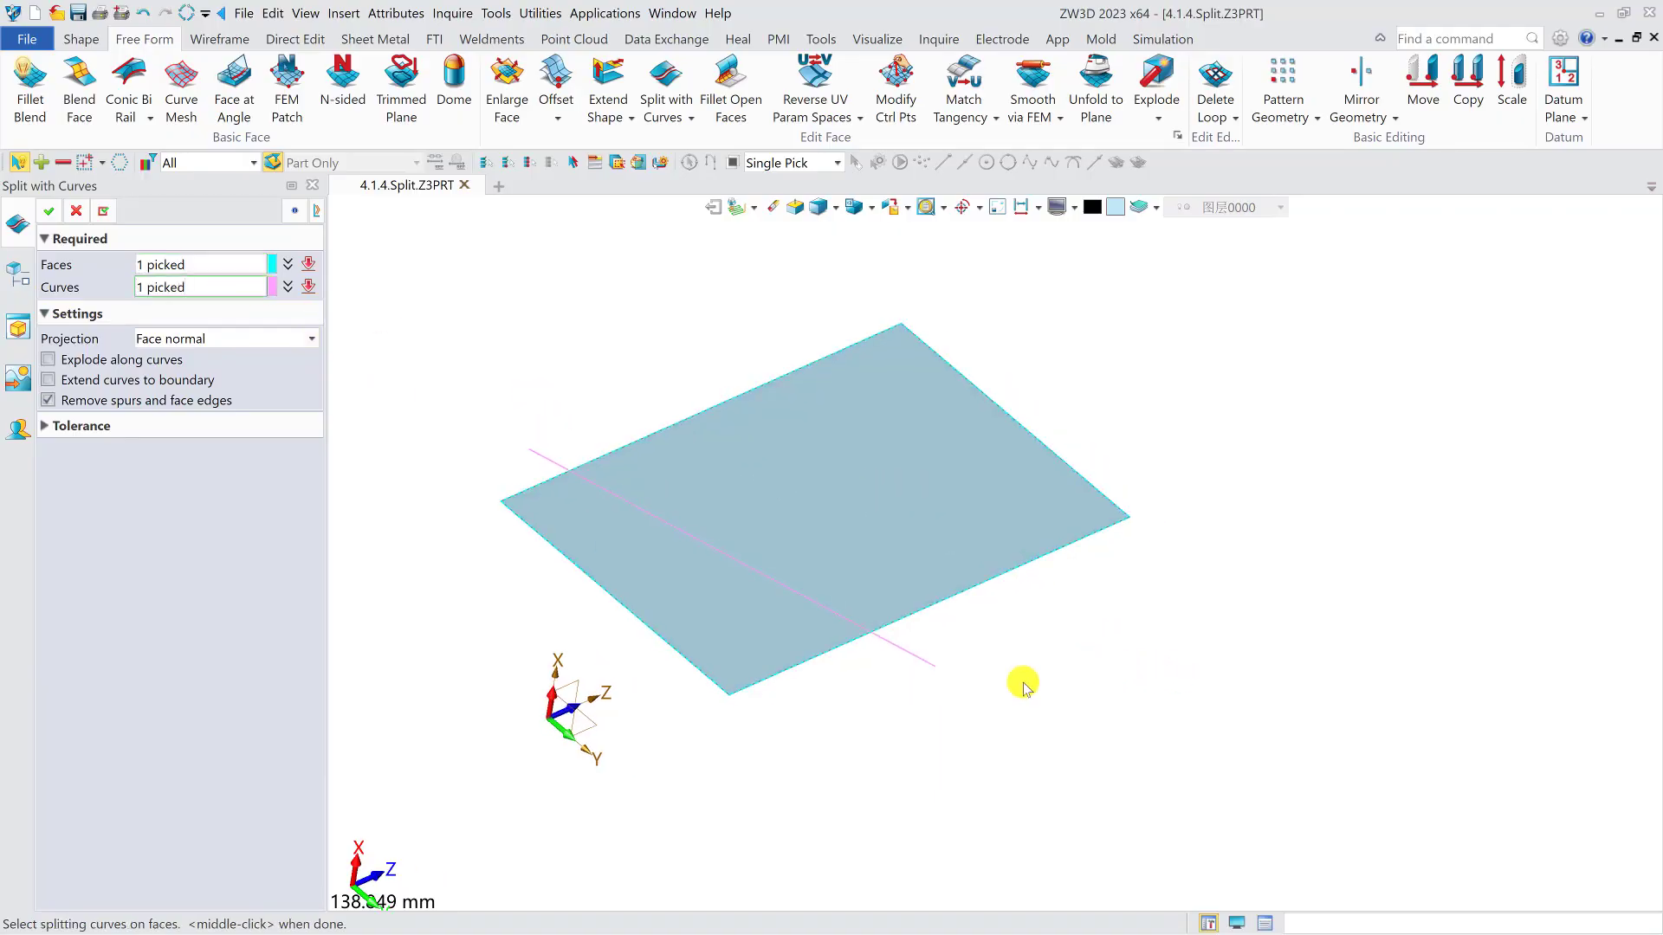
pyautogui.click(305, 342)
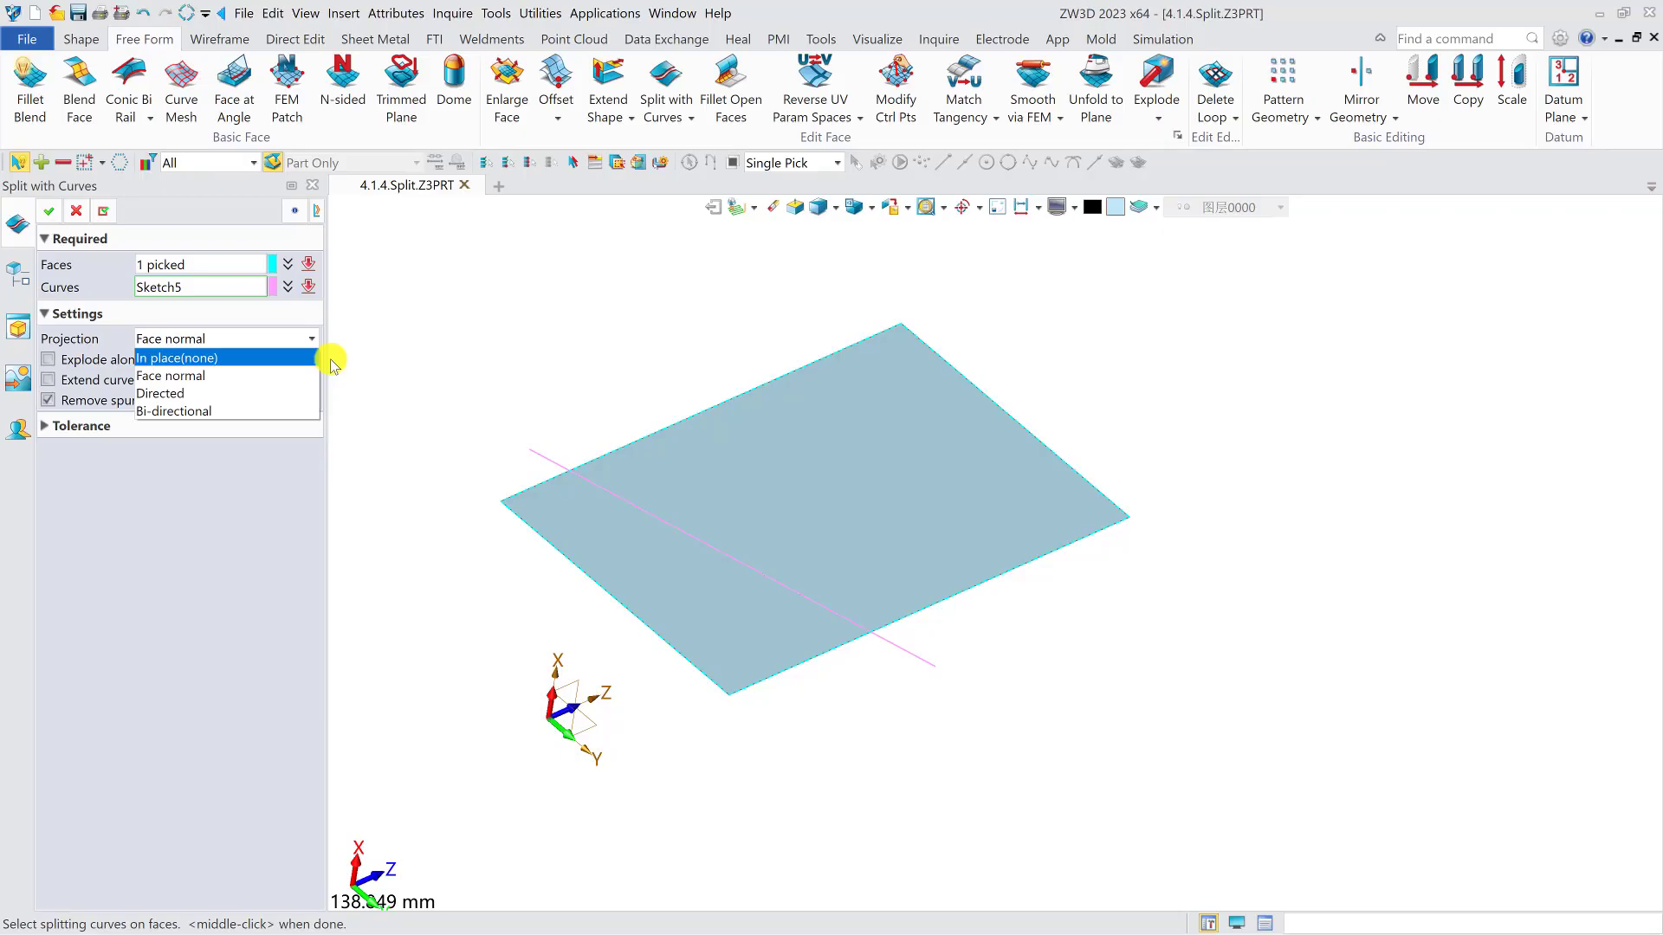
pyautogui.click(317, 359)
pyautogui.click(49, 212)
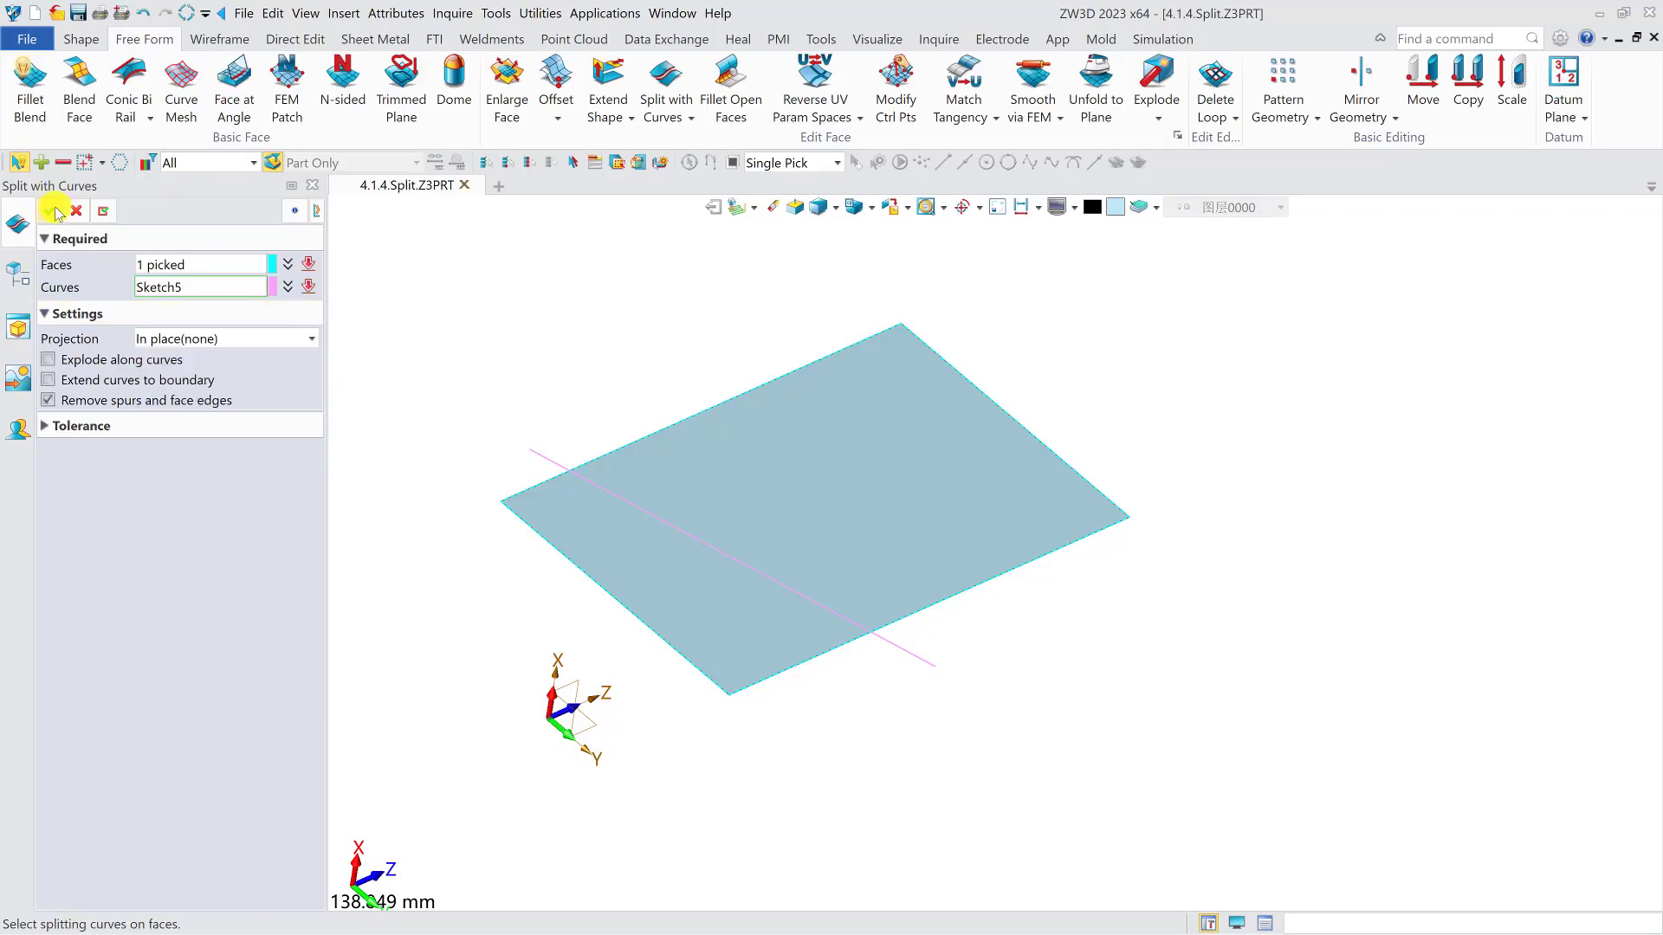
pyautogui.moveTo(639, 567); pyautogui.dragTo(485, 476, button='middle')
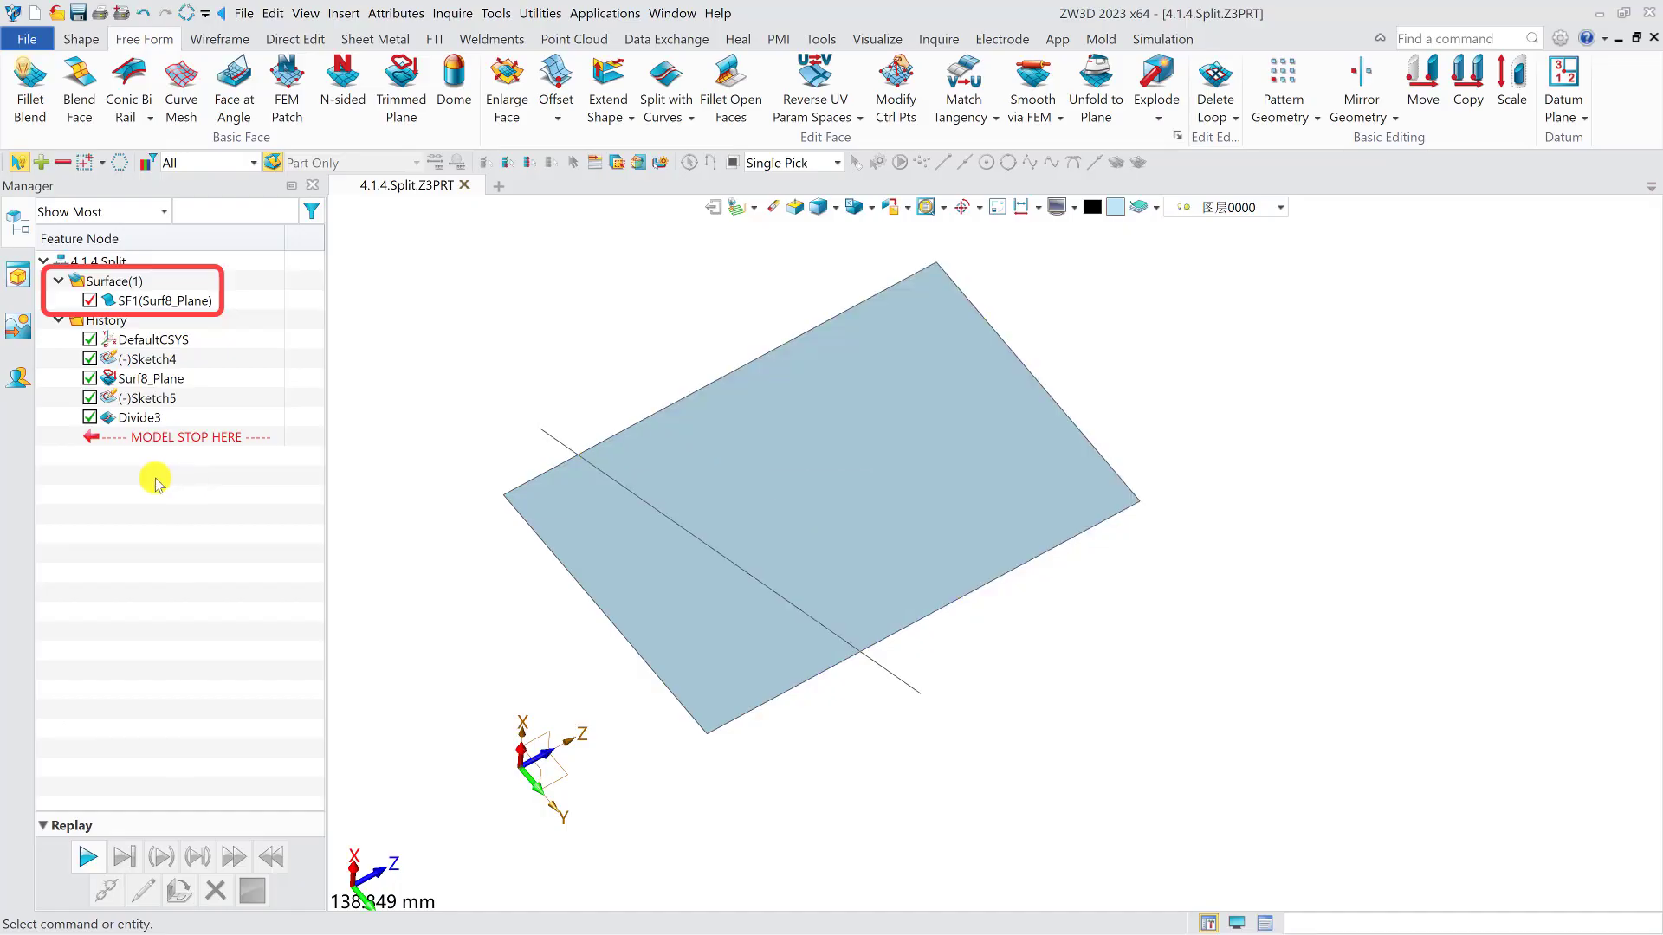
# - Edit the split feature to enable Explode along curves
pyautogui.doubleClick(139, 418)
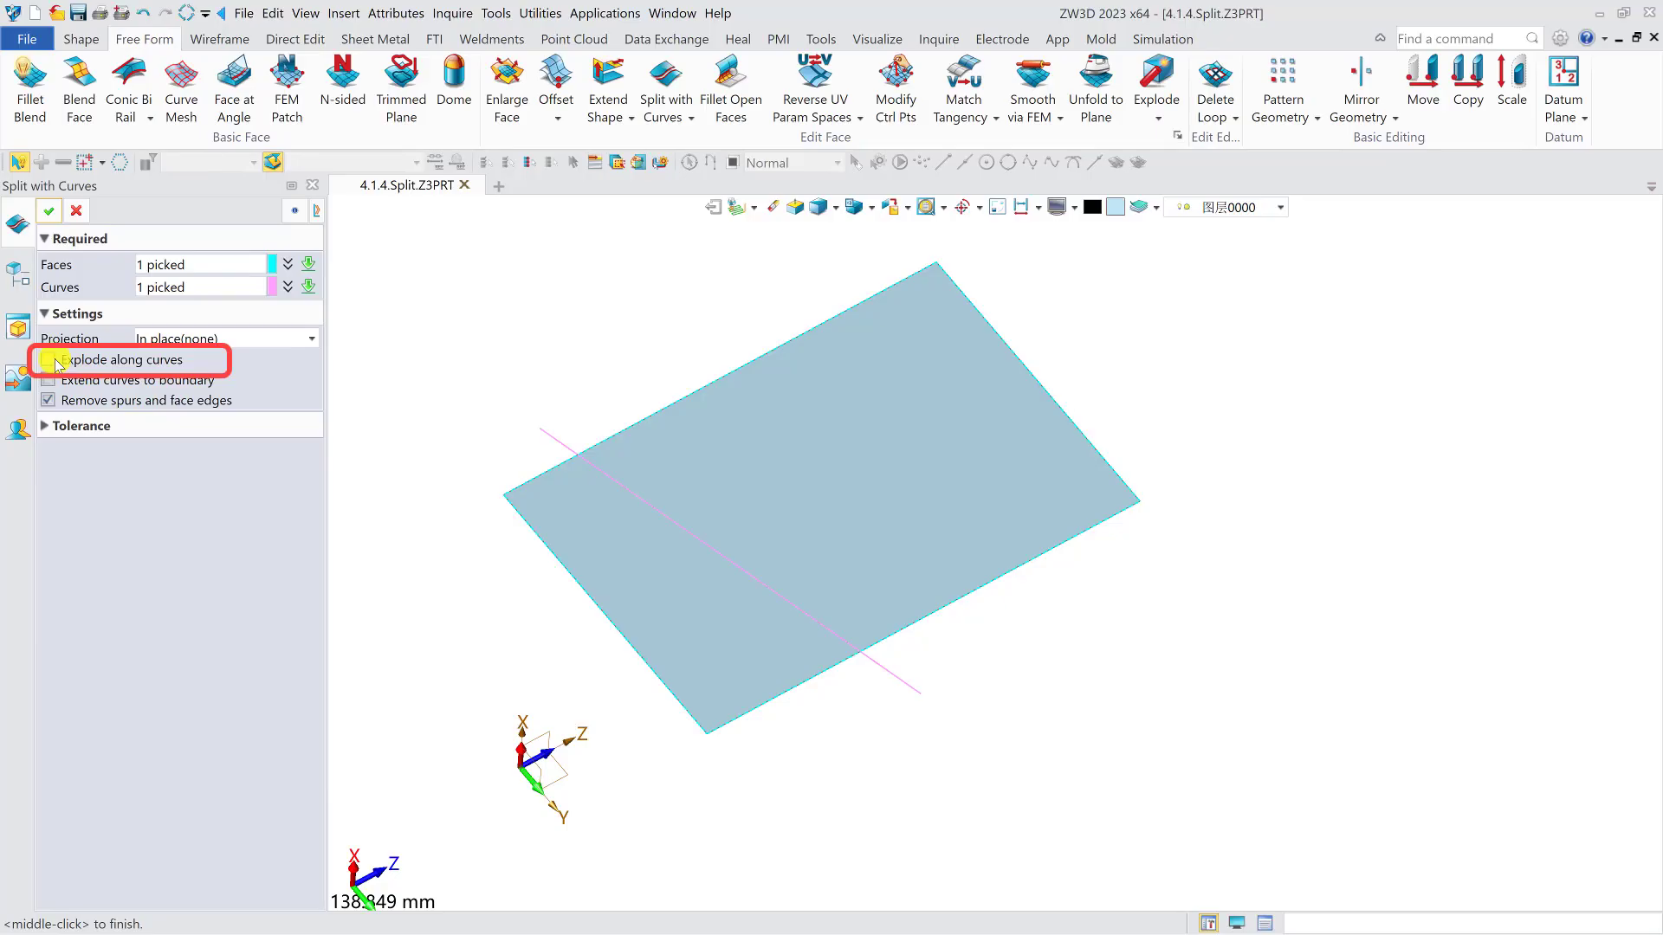
pyautogui.middleClick(718, 440)
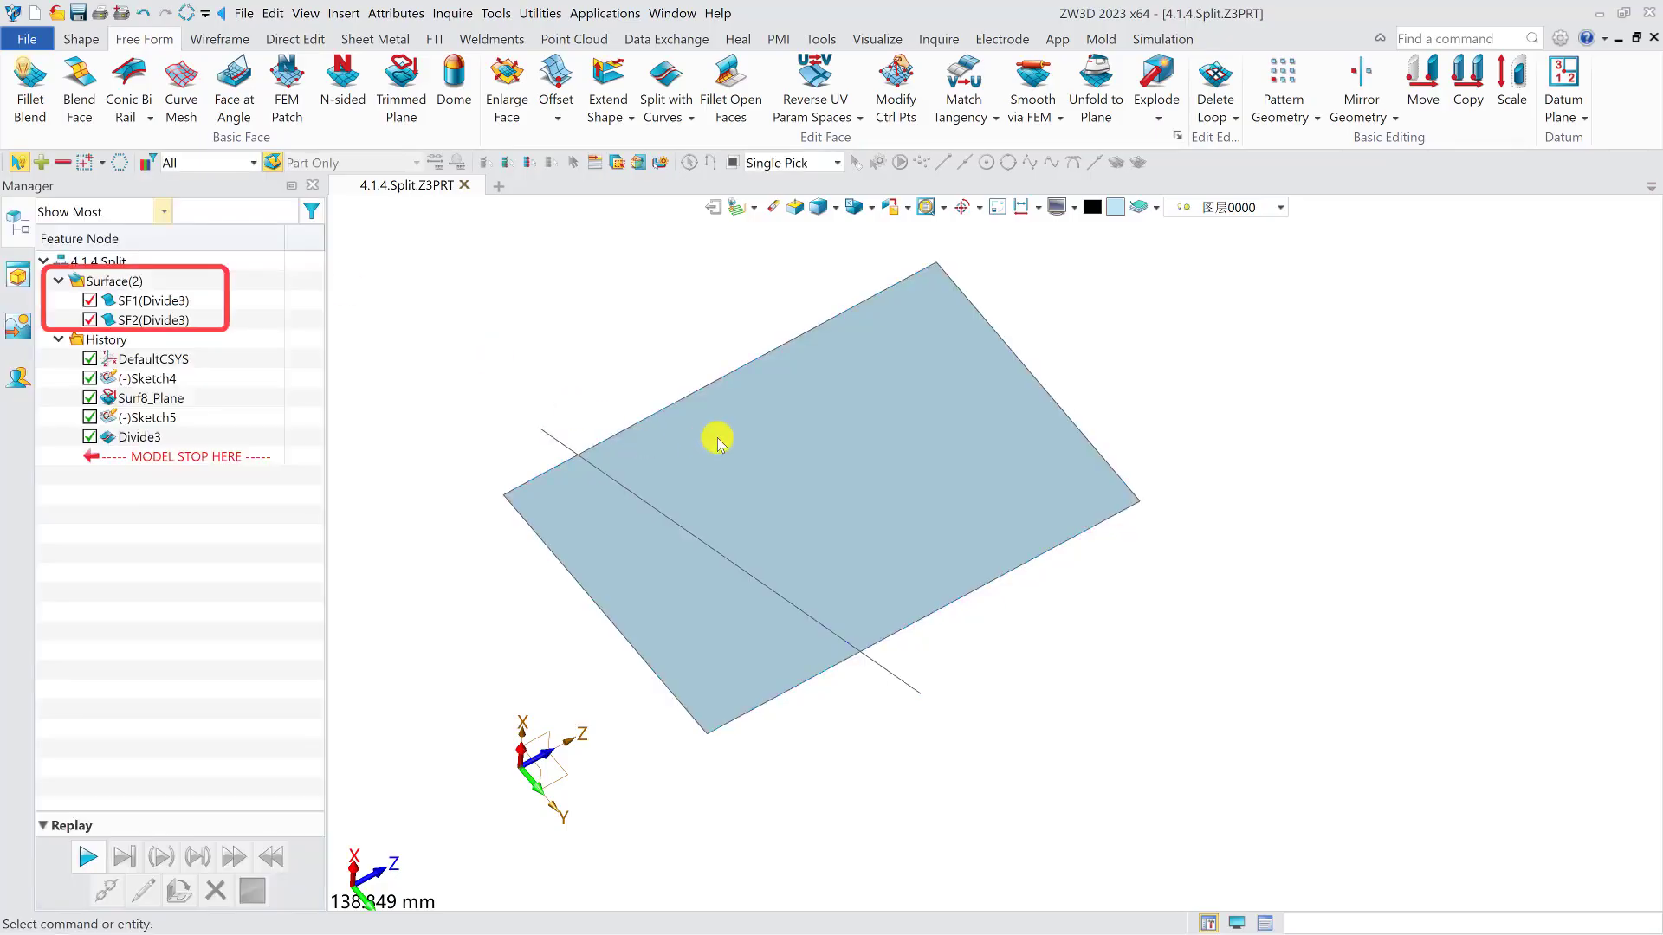
pyautogui.moveTo(695, 411); pyautogui.dragTo(594, 423, button='right')
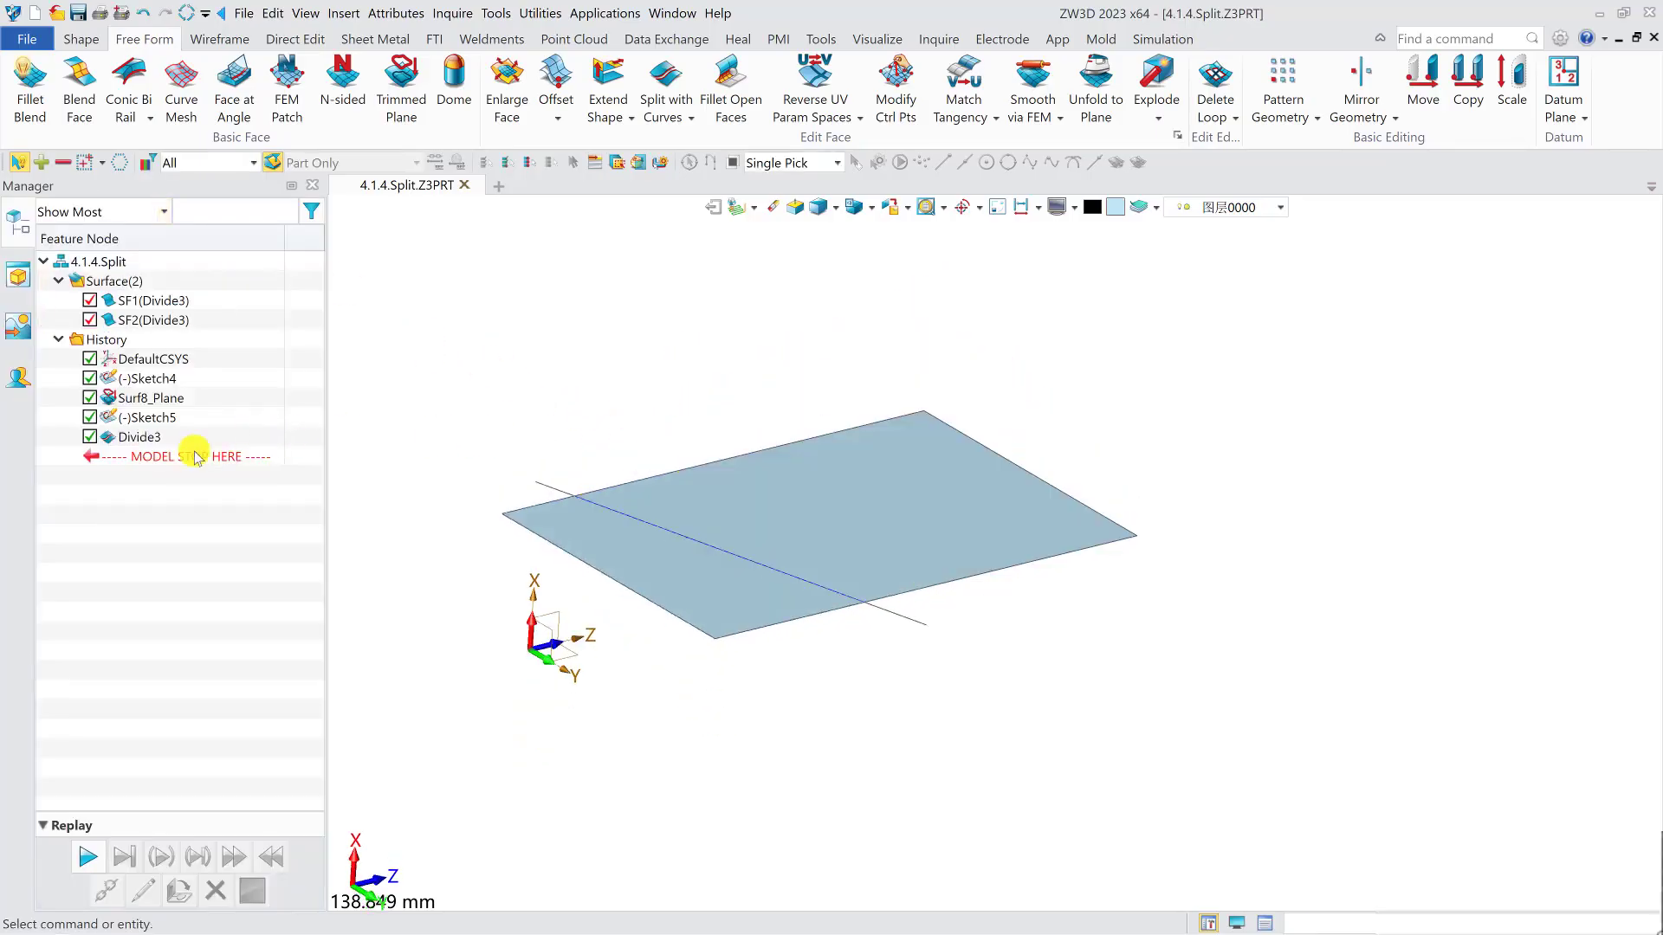
# - Roll the history back to before the split and move the planar face about 33 mm along negative X, below the line
pyautogui.moveTo(194, 457); pyautogui.dragTo(178, 430)
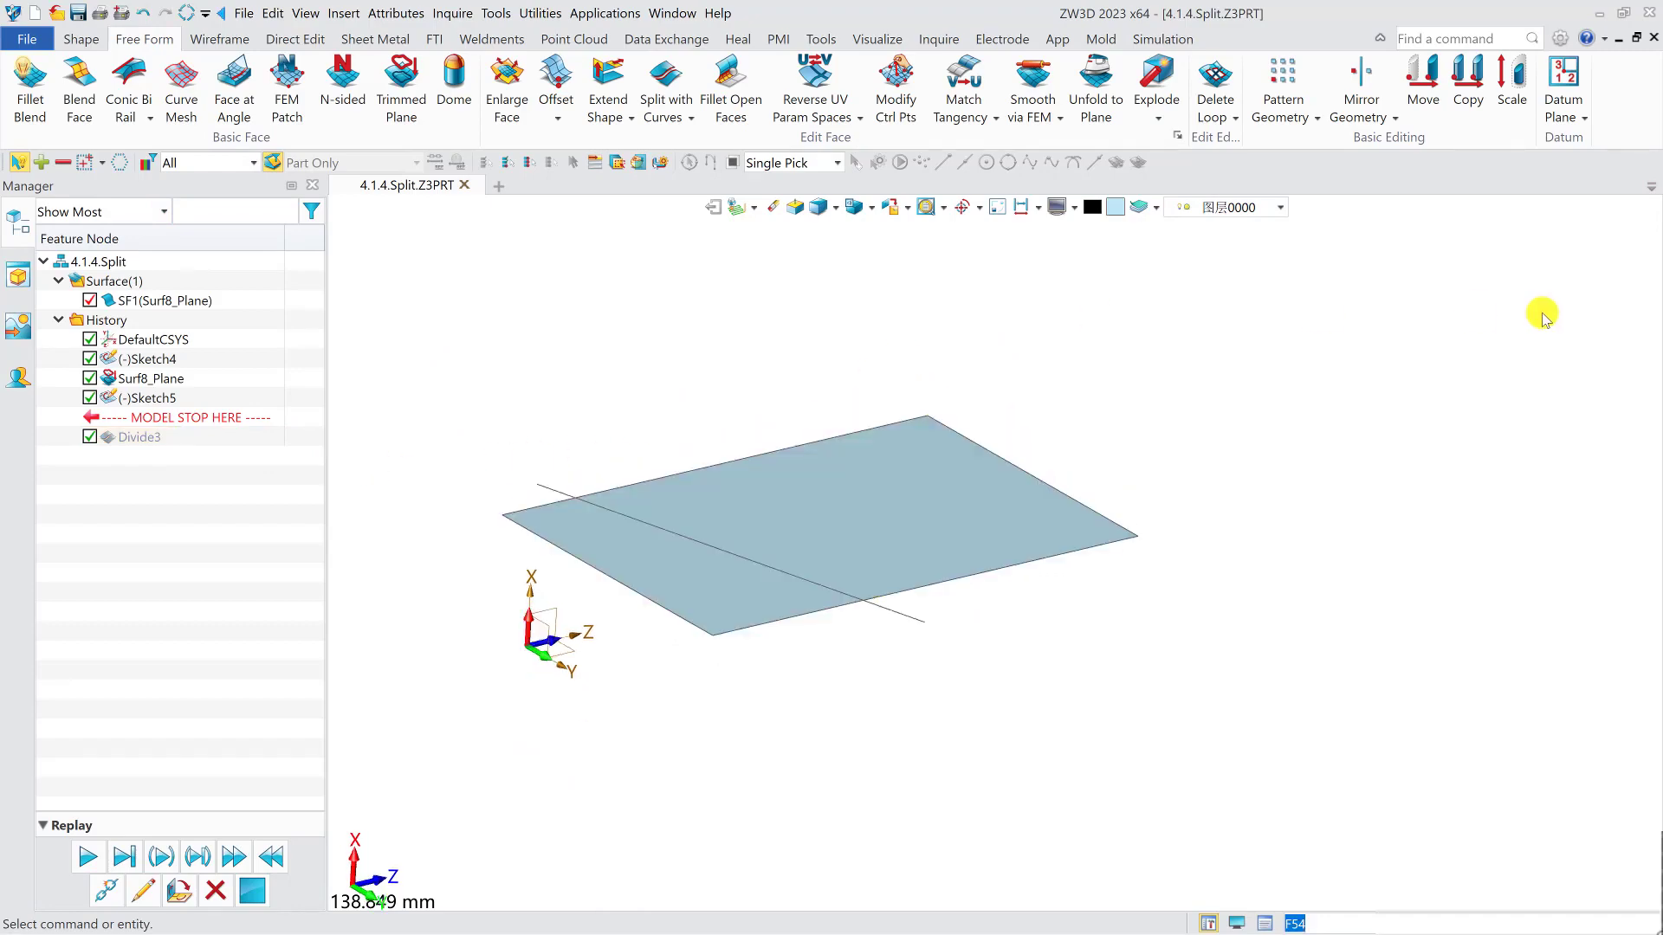
pyautogui.click(1423, 78)
pyautogui.click(902, 561)
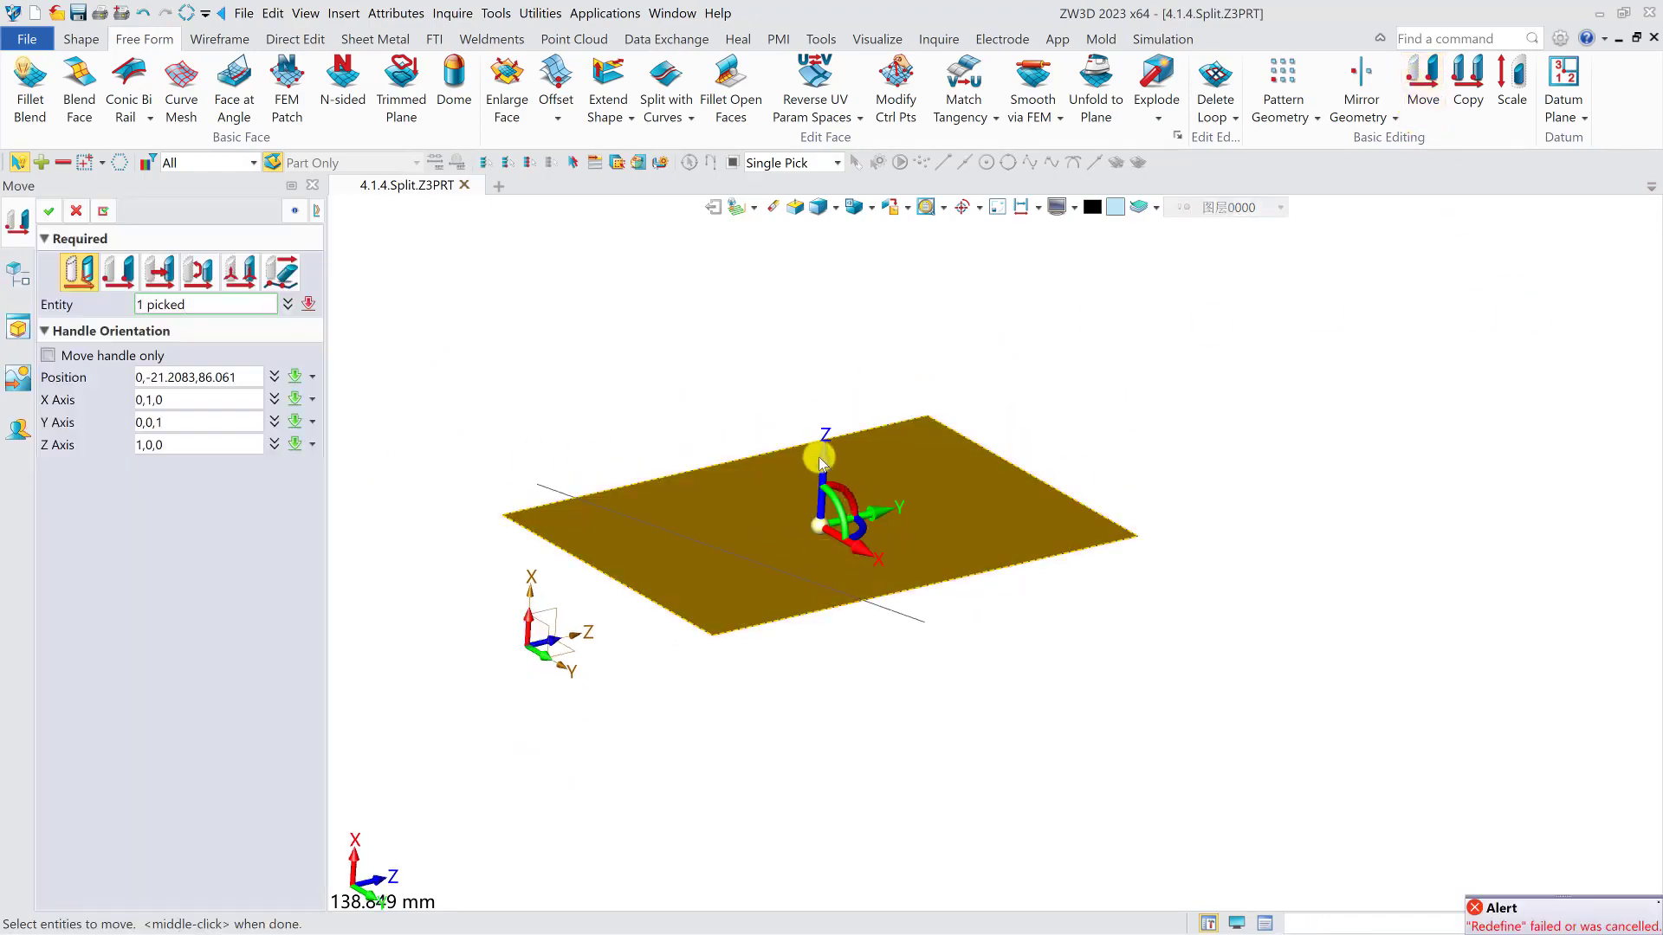
pyautogui.moveTo(822, 464); pyautogui.dragTo(833, 599)
pyautogui.middleClick(850, 599)
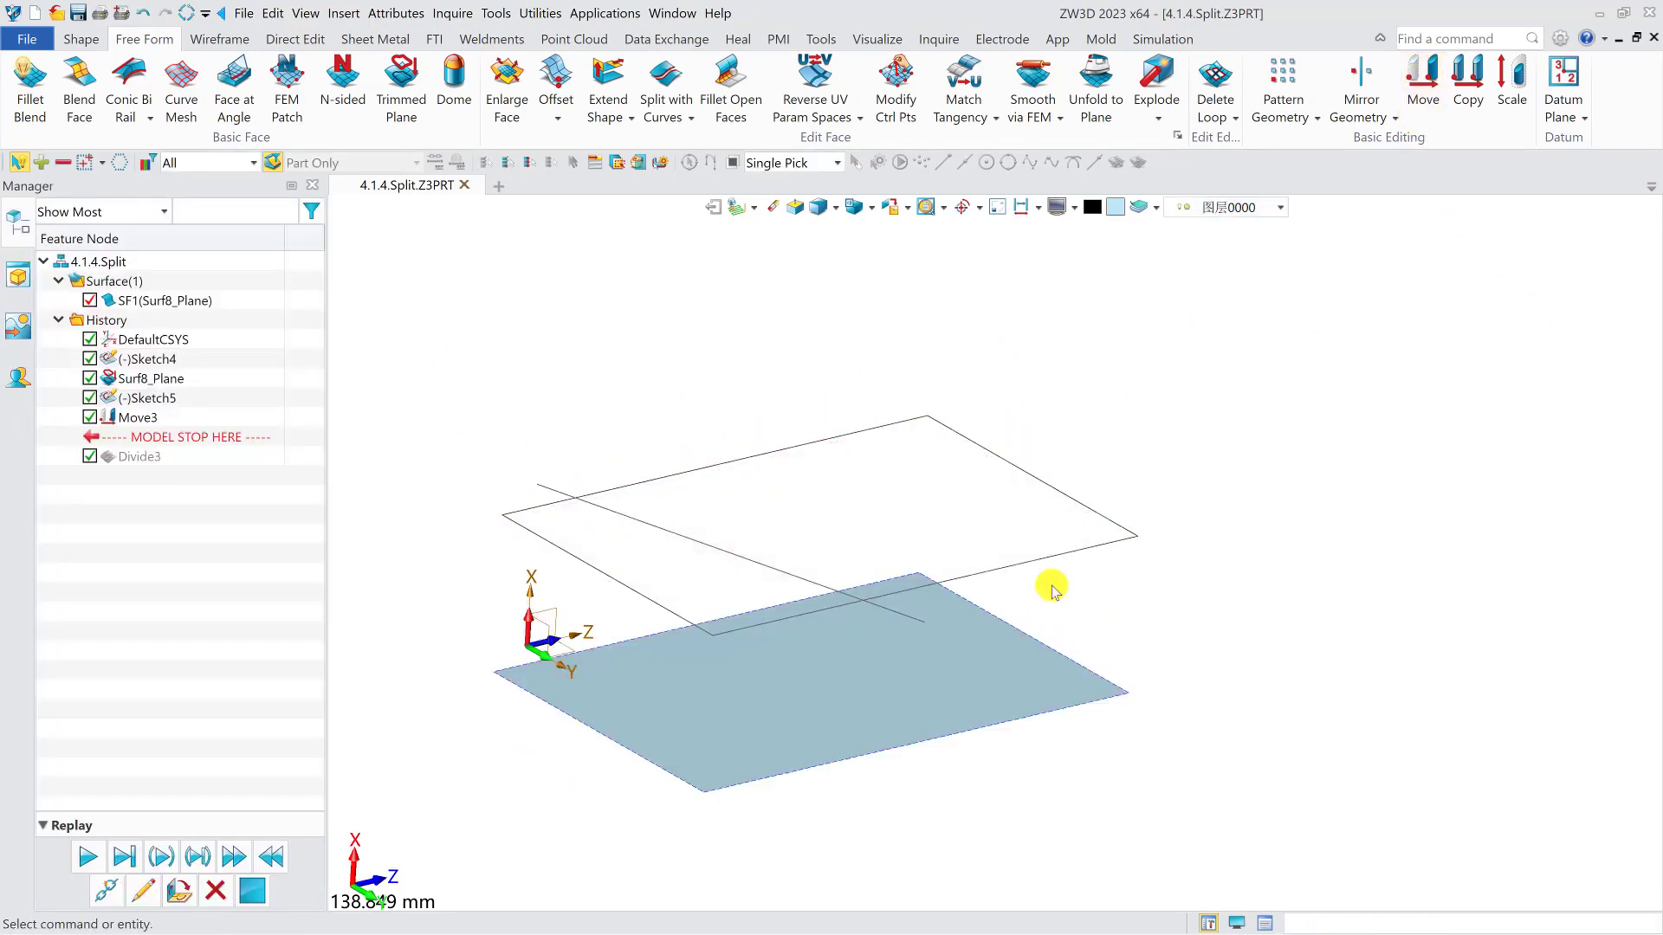
# - Hide the rectangular outline Sketch4
pyautogui.moveTo(1052, 587); pyautogui.dragTo(1039, 643, button='right')
pyautogui.rightClick(143, 358)
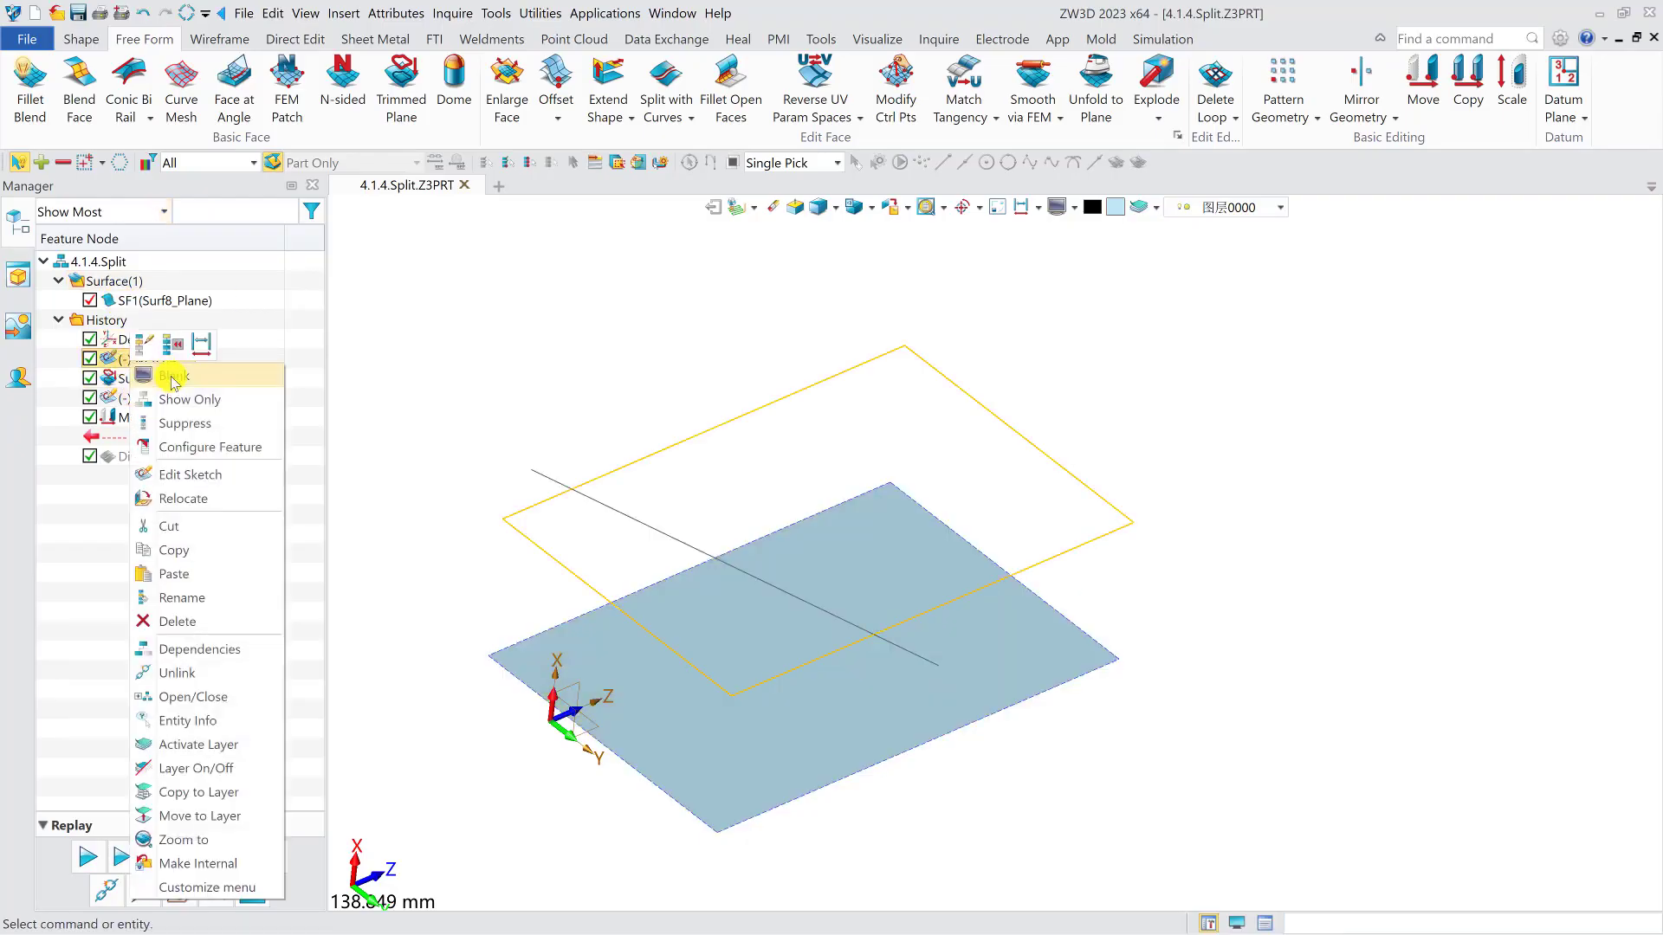
pyautogui.click(173, 369)
# - Split the moved face with the sketched line using Directed projection along -1,-0,-0 and Explode along curves
pyautogui.click(662, 87)
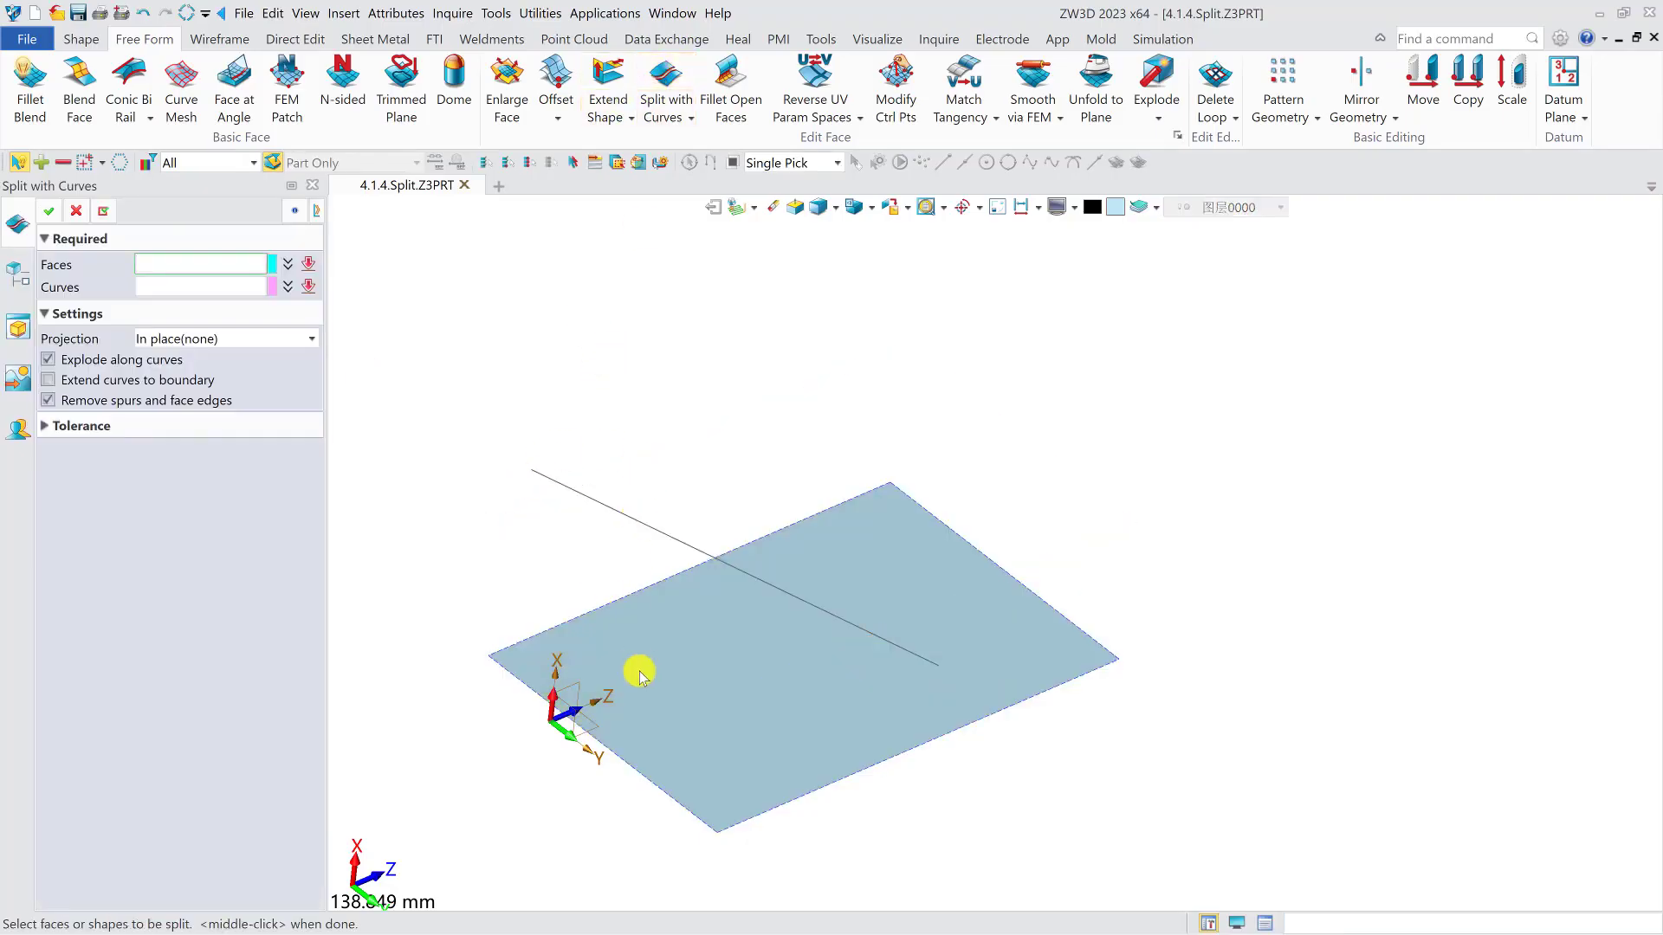
pyautogui.click(638, 673)
pyautogui.click(557, 495)
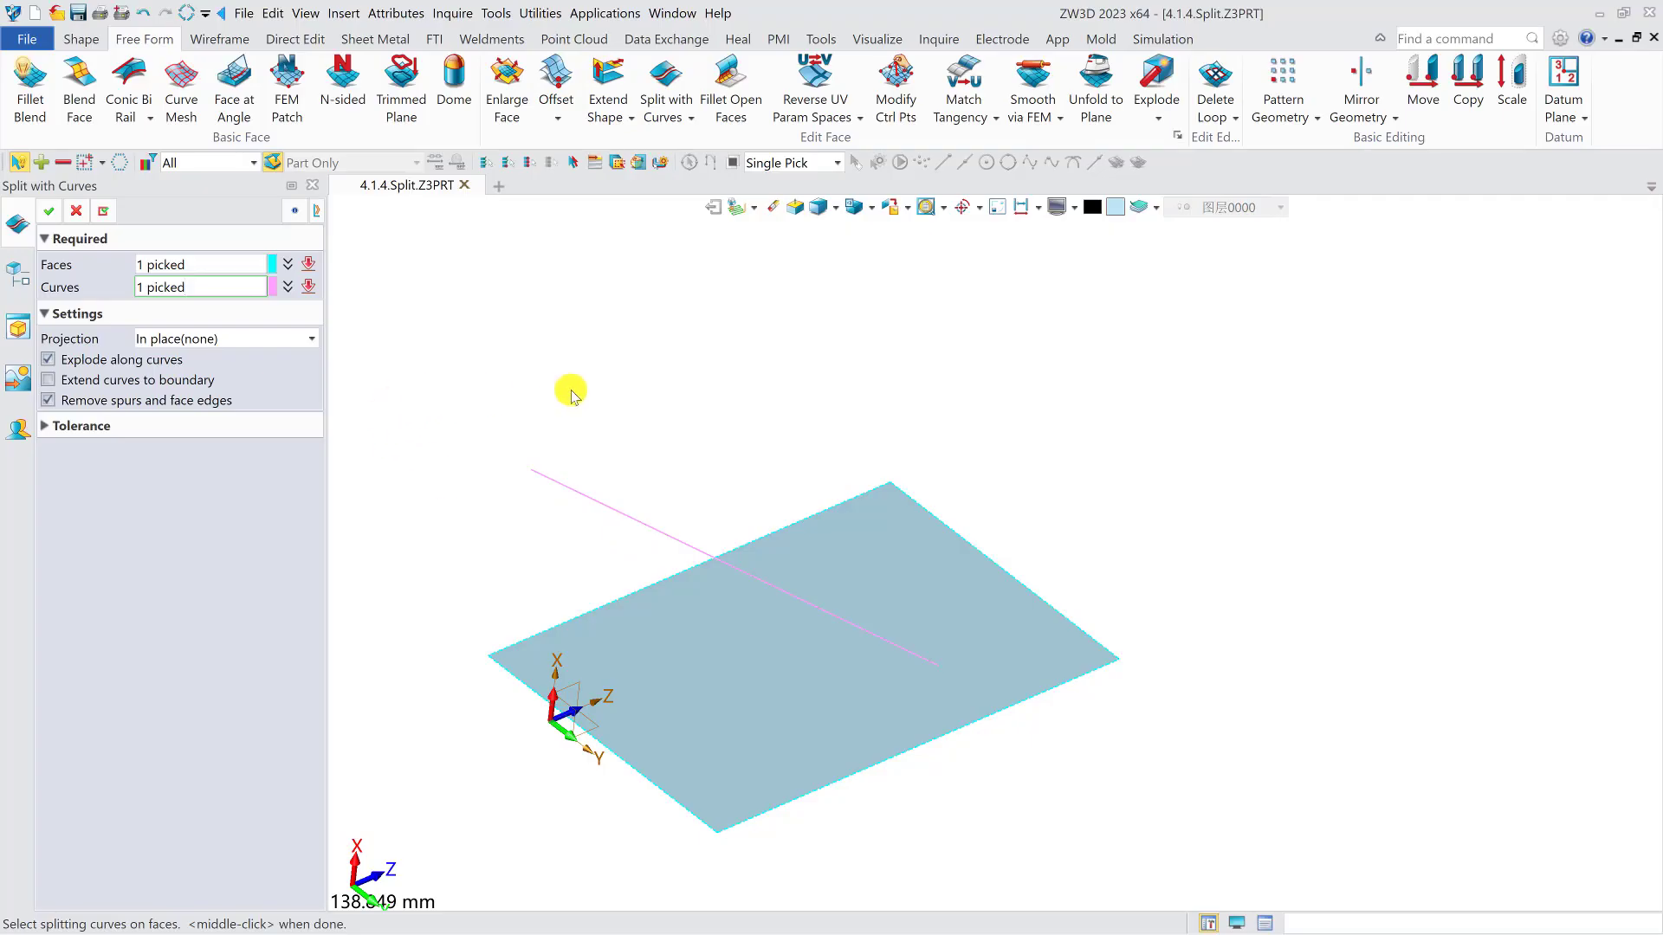
pyautogui.moveTo(570, 391); pyautogui.dragTo(576, 358, button='middle')
pyautogui.click(257, 338)
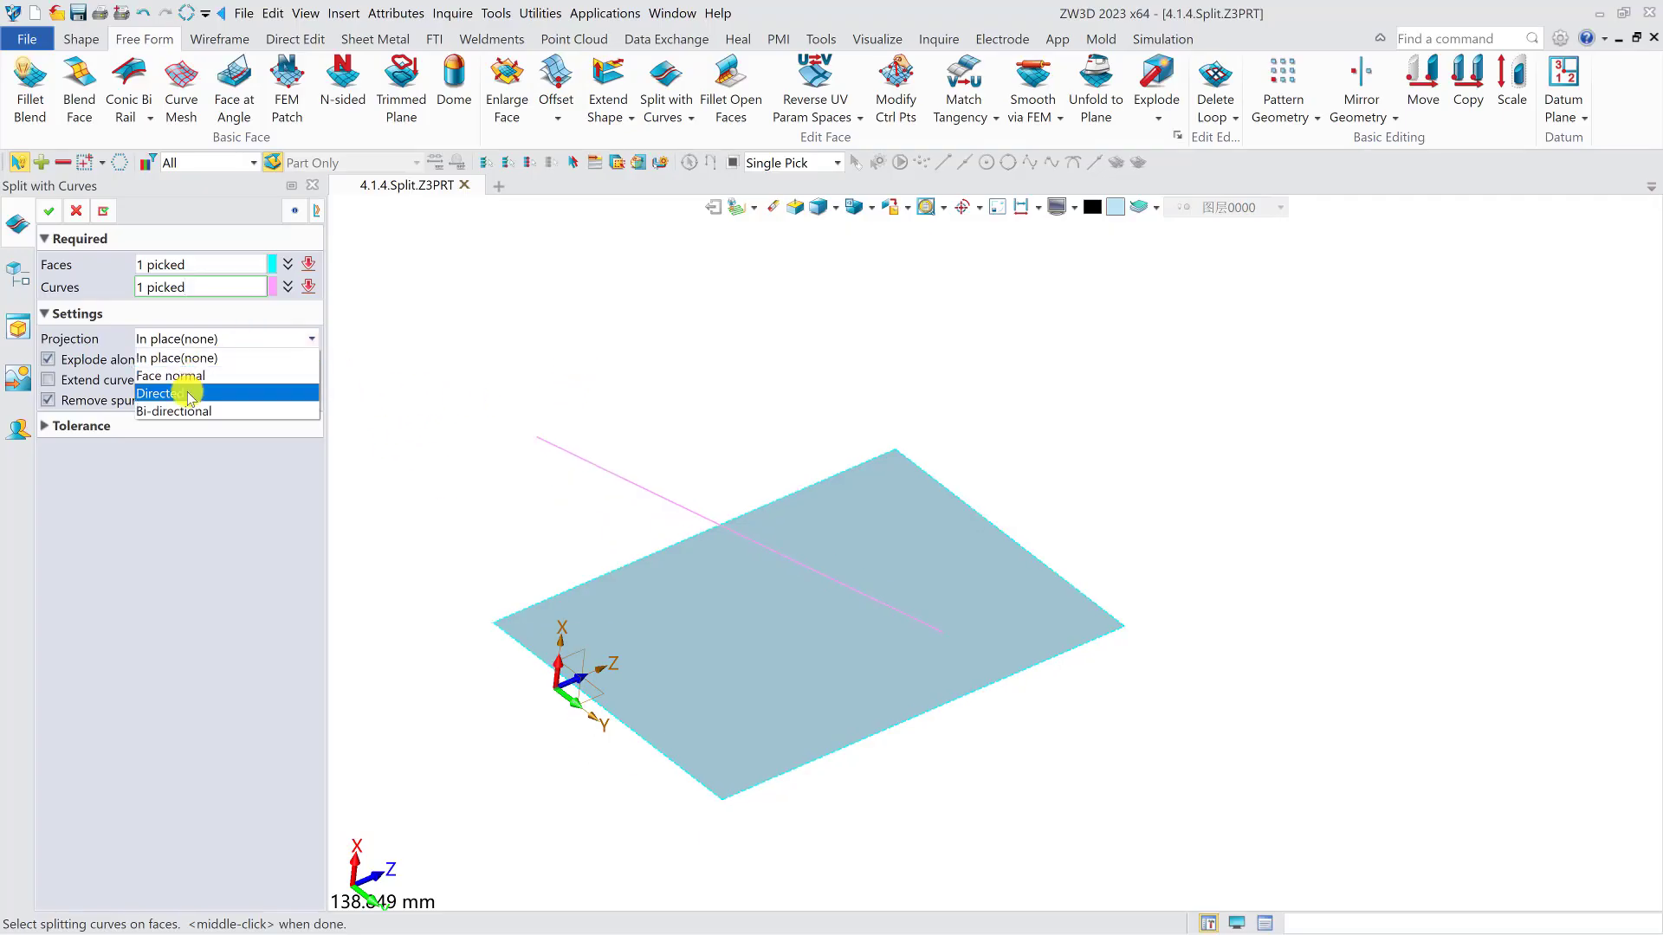
pyautogui.click(188, 394)
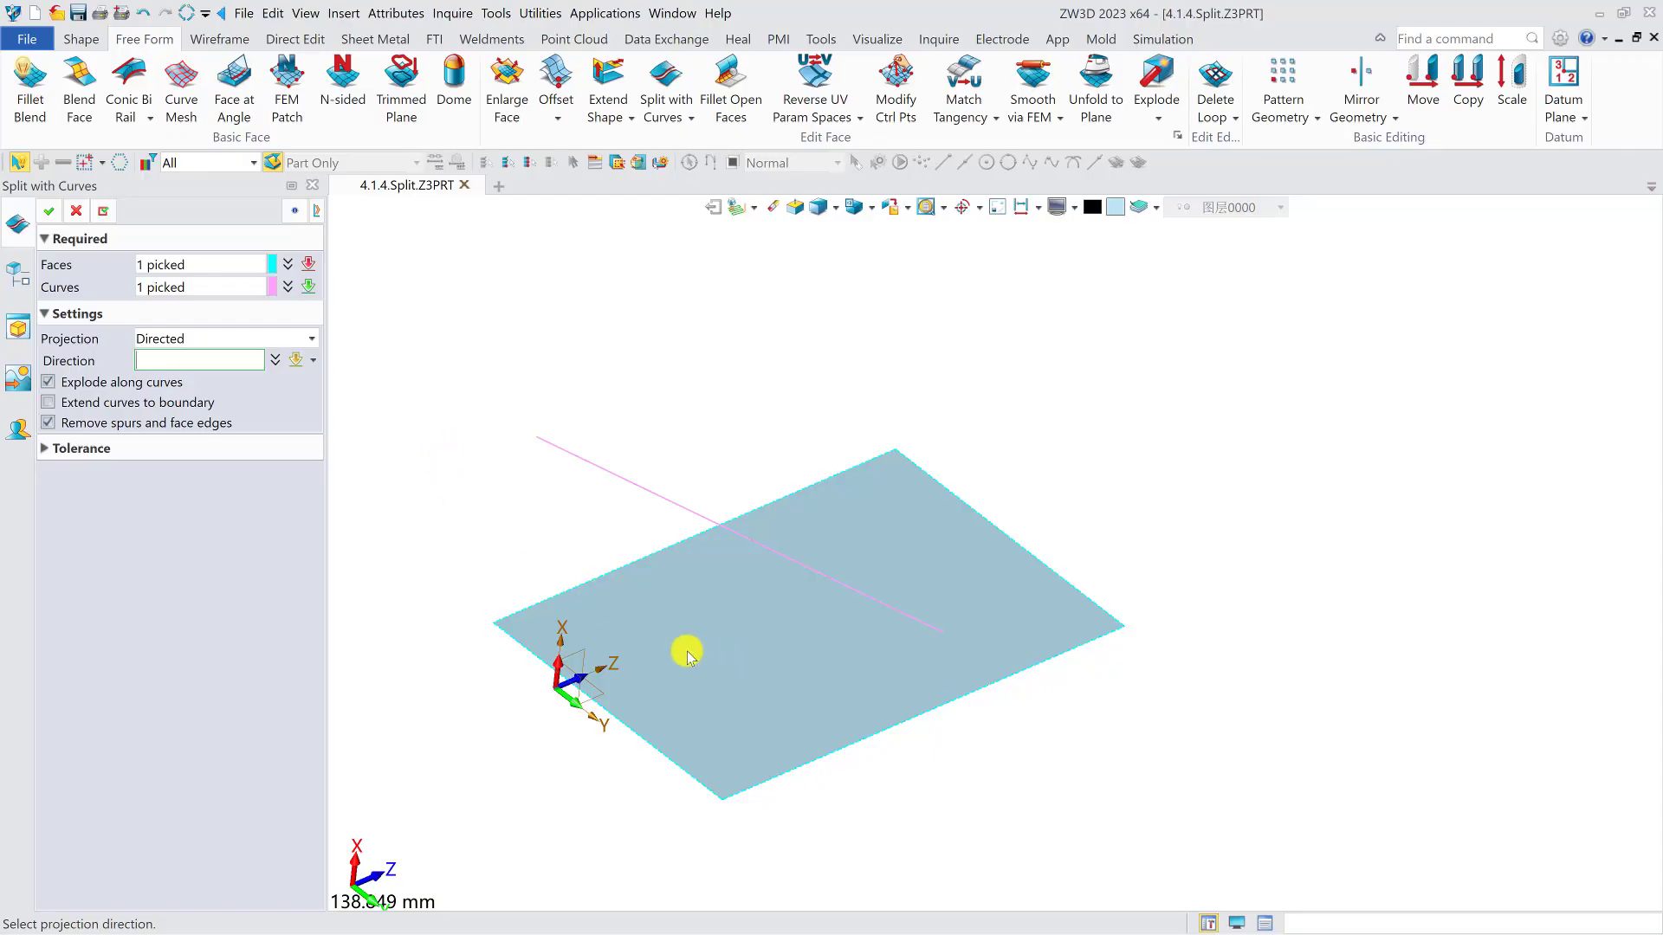
pyautogui.click(555, 672)
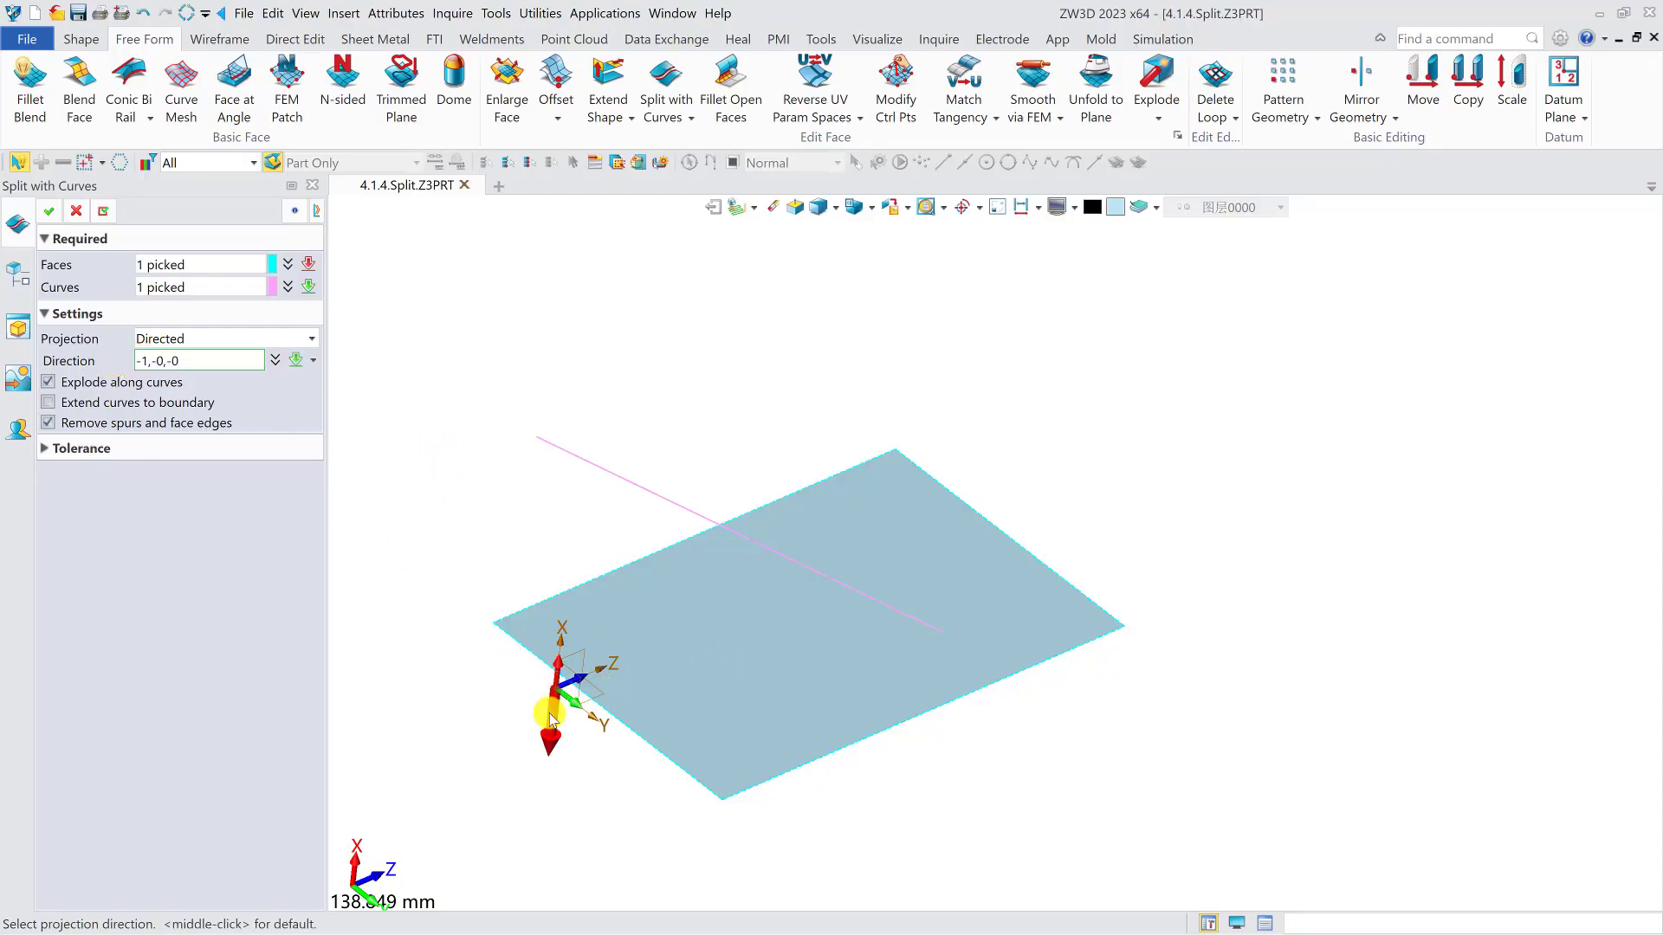
pyautogui.click(49, 210)
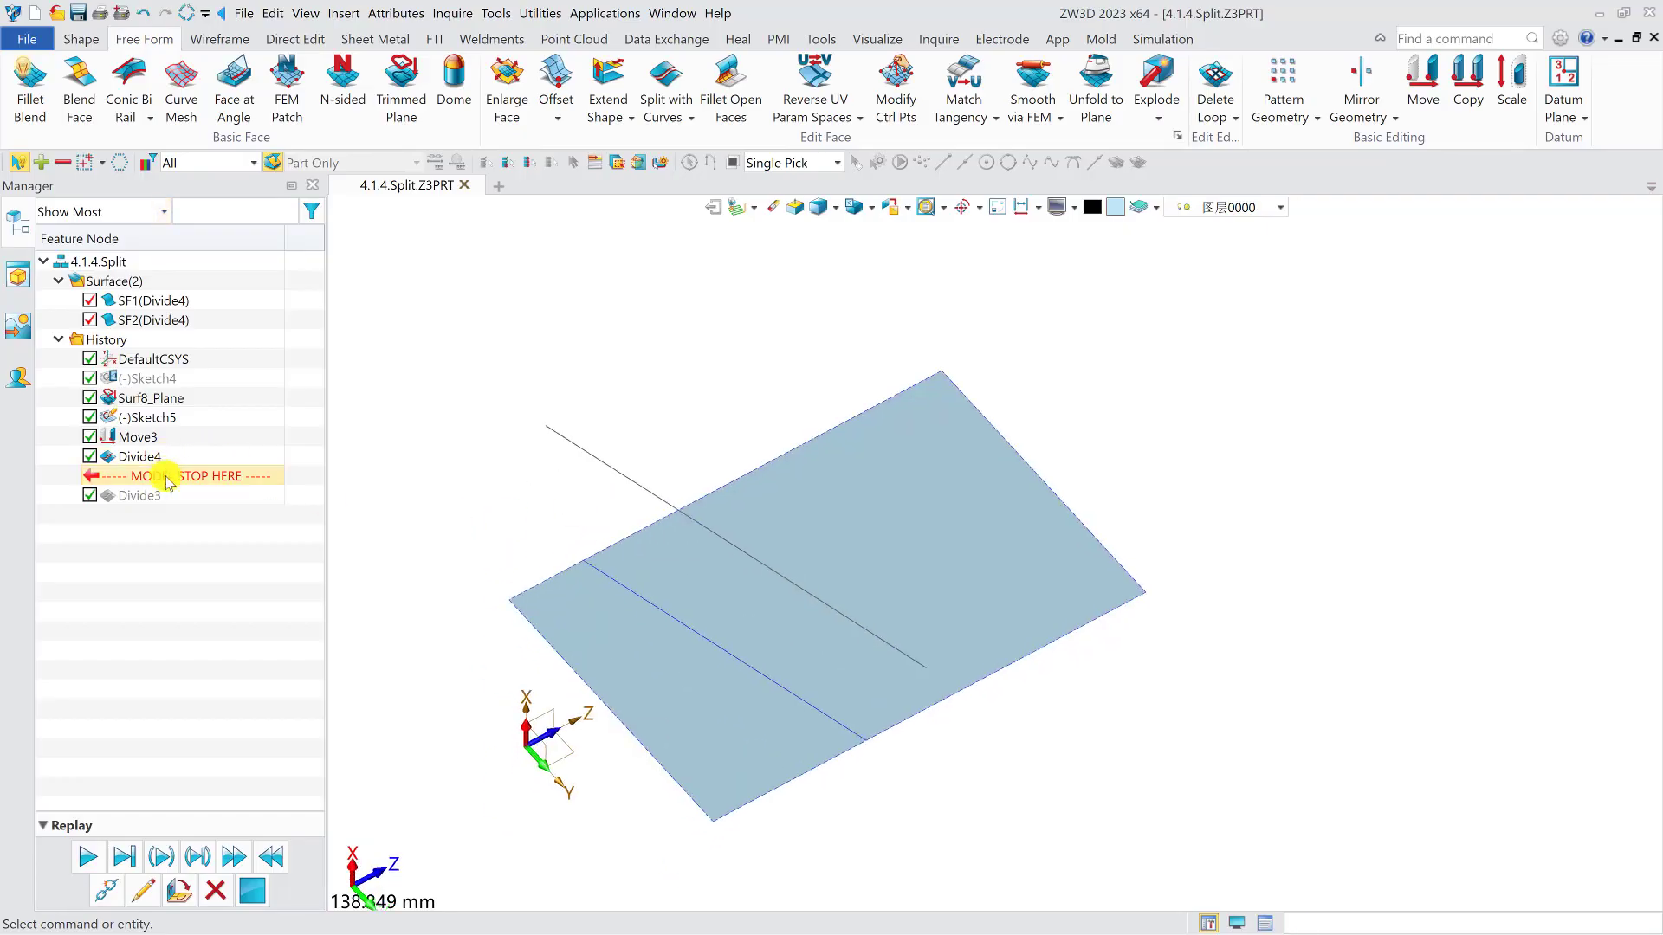
# - Roll the history back to just after the move and copy the planar face along positive X to above the sketched line
pyautogui.moveTo(160, 475); pyautogui.dragTo(164, 445)
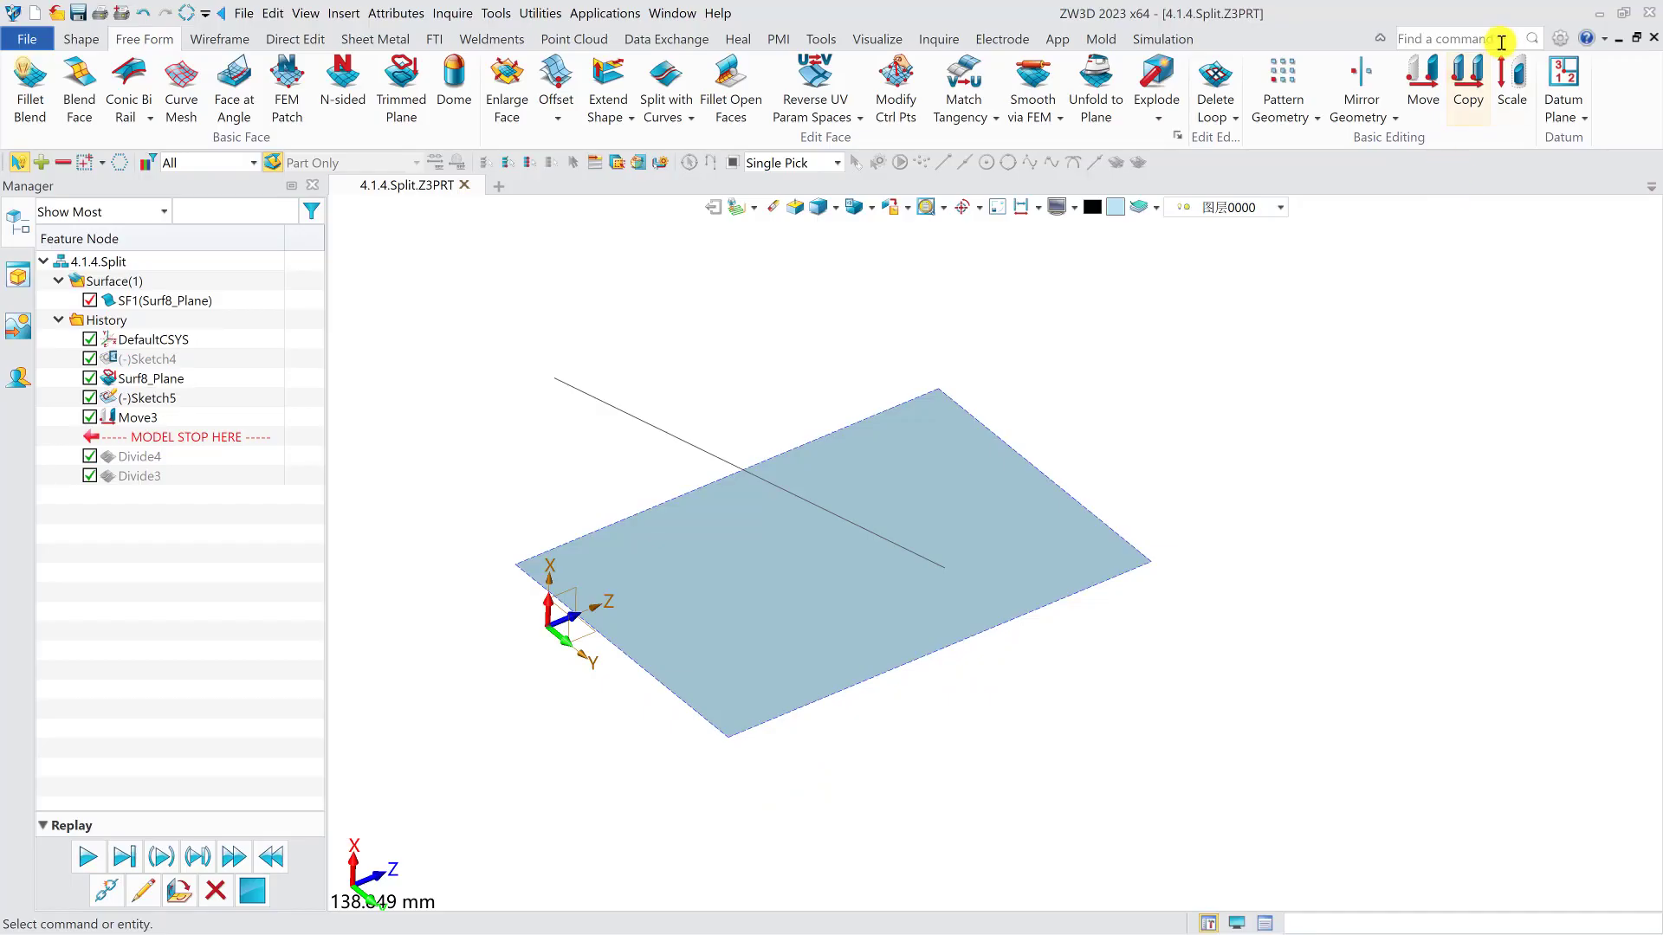
pyautogui.click(1468, 87)
pyautogui.click(889, 591)
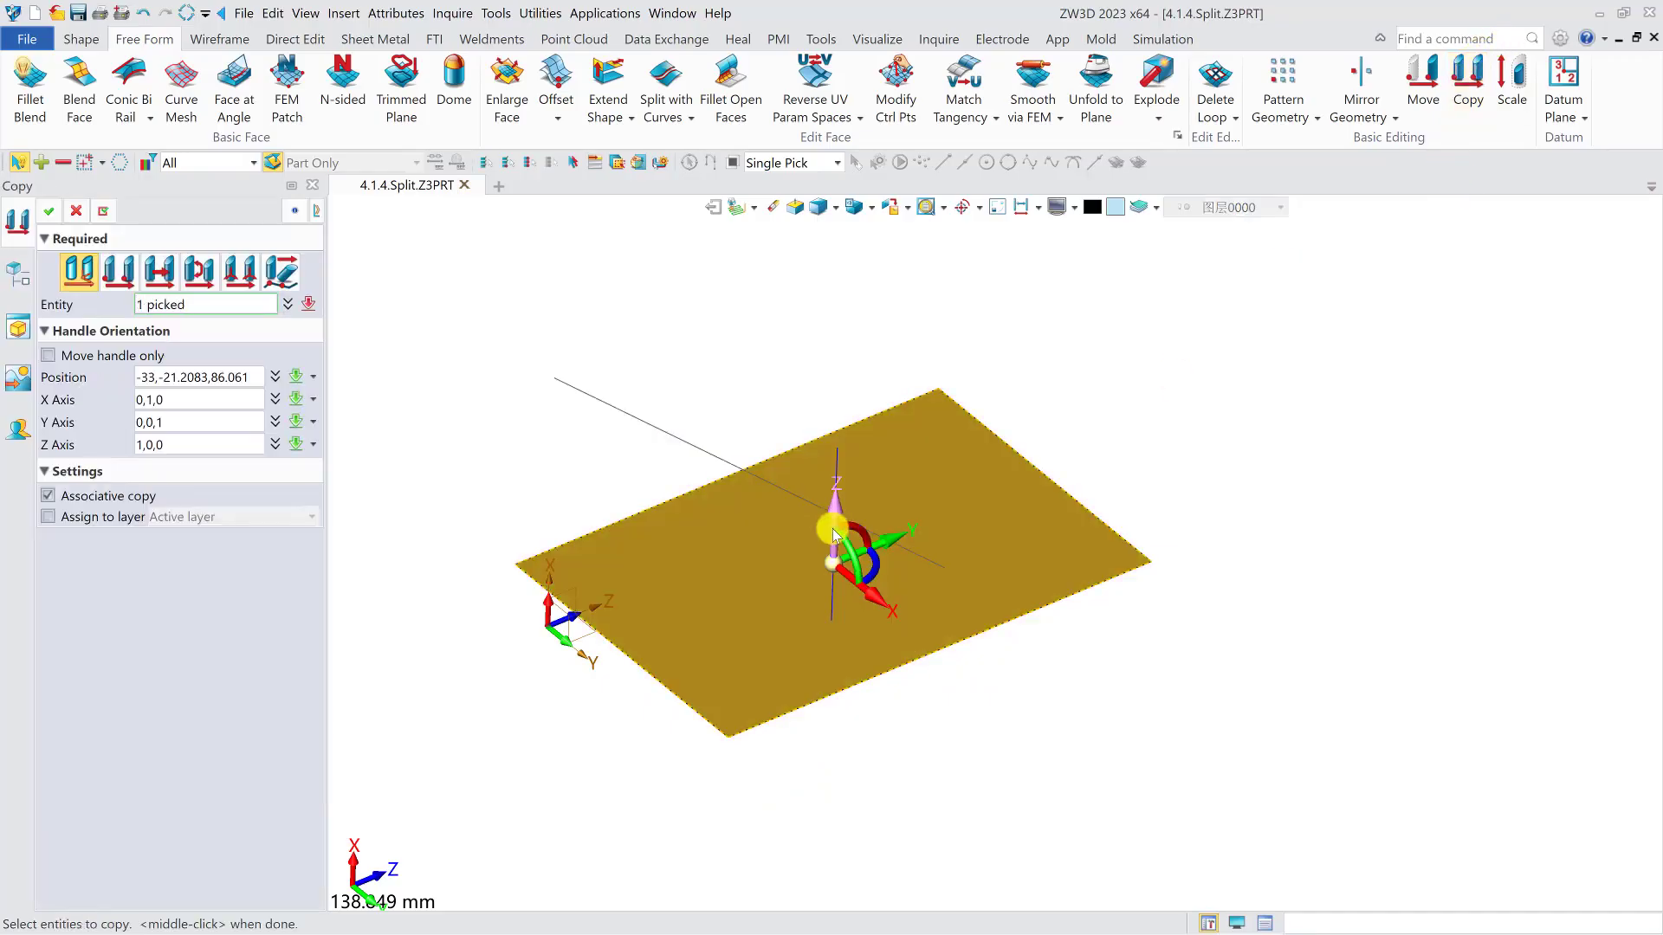
pyautogui.moveTo(836, 528); pyautogui.dragTo(840, 333)
pyautogui.middleClick(840, 334)
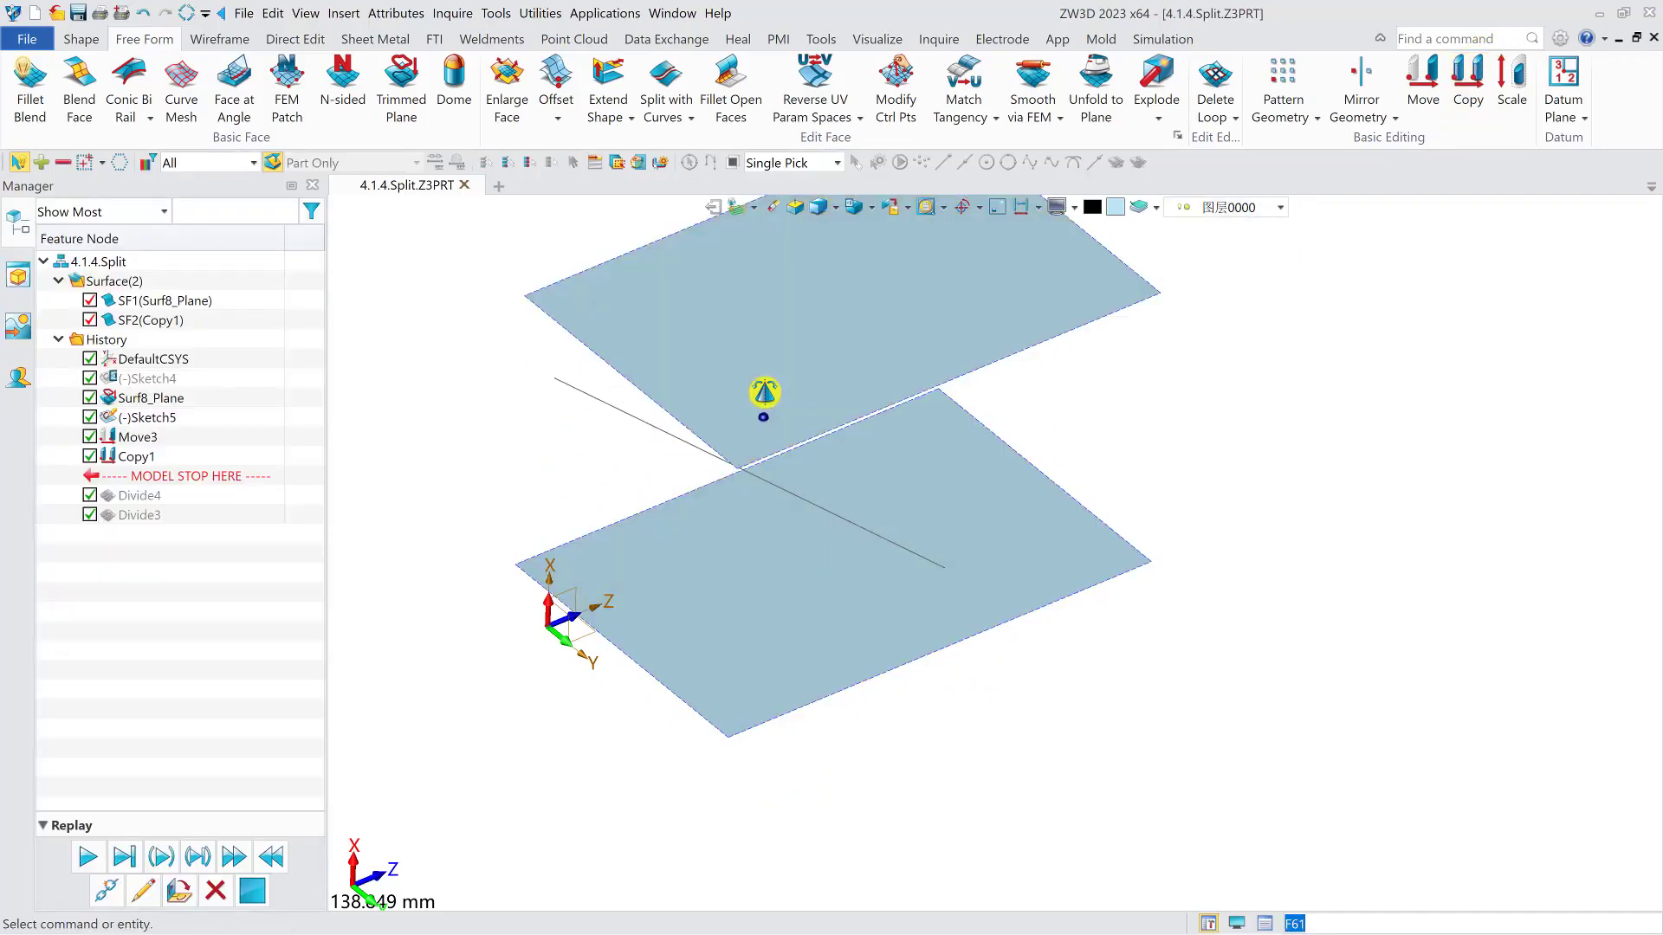
# - Split both the upper and lower faces with the sketched line using Bi-directional projection along 1,0,0
pyautogui.click(666, 82)
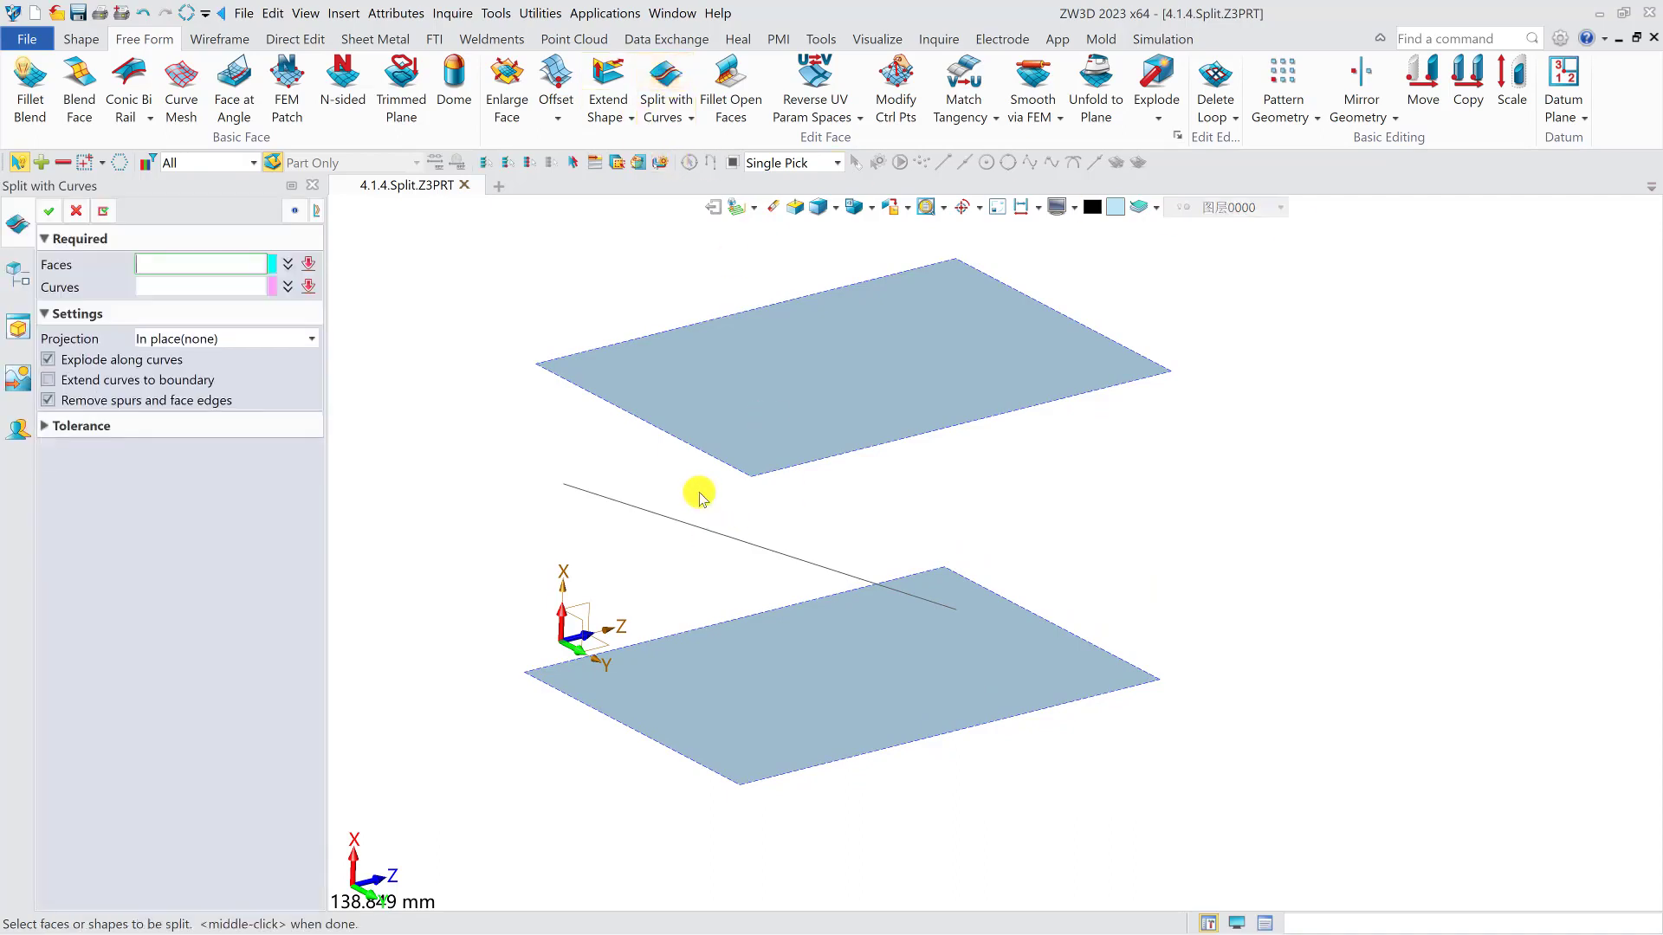
pyautogui.click(855, 383)
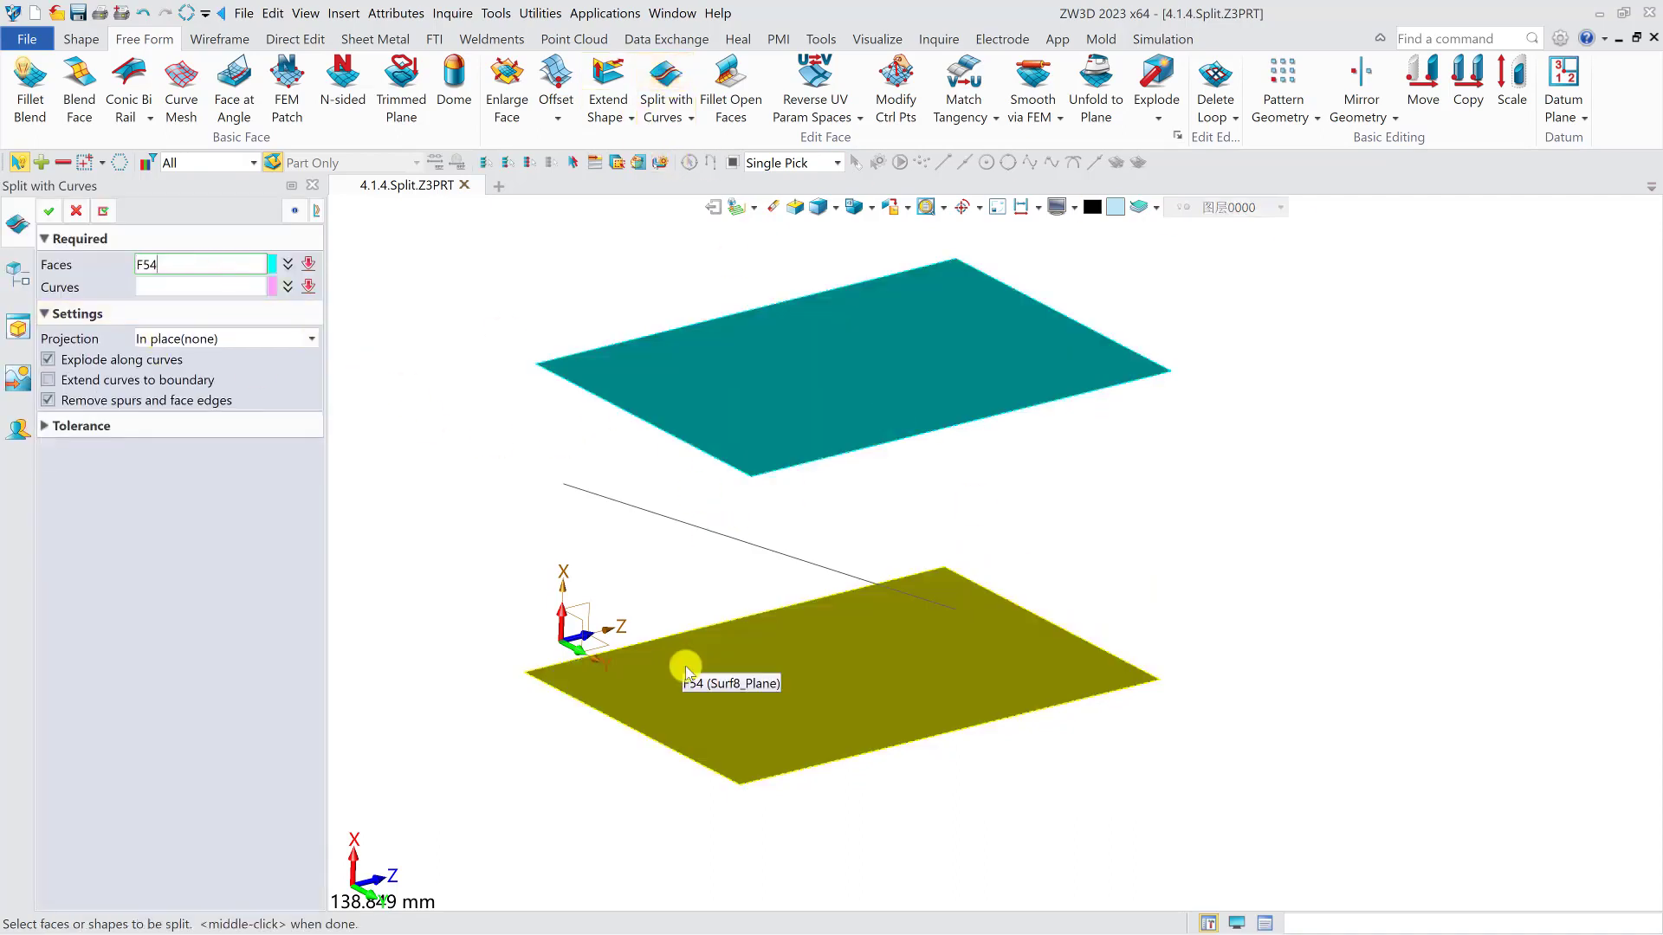
pyautogui.click(686, 679)
pyautogui.click(204, 286)
pyautogui.click(633, 506)
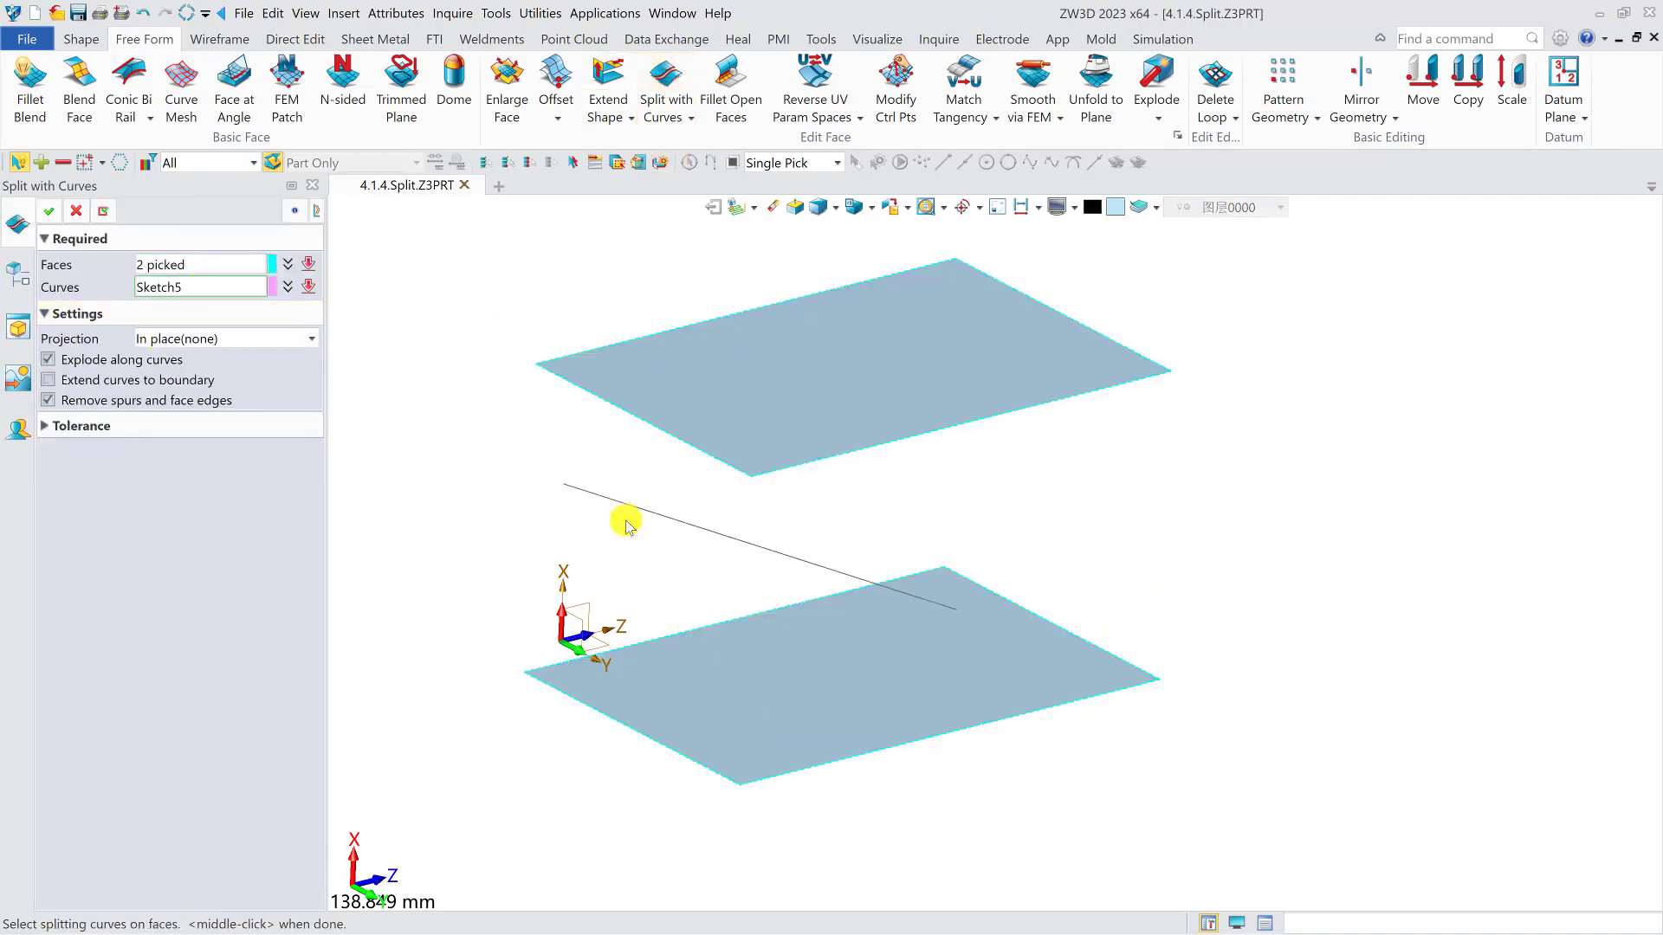
pyautogui.click(269, 339)
pyautogui.click(165, 411)
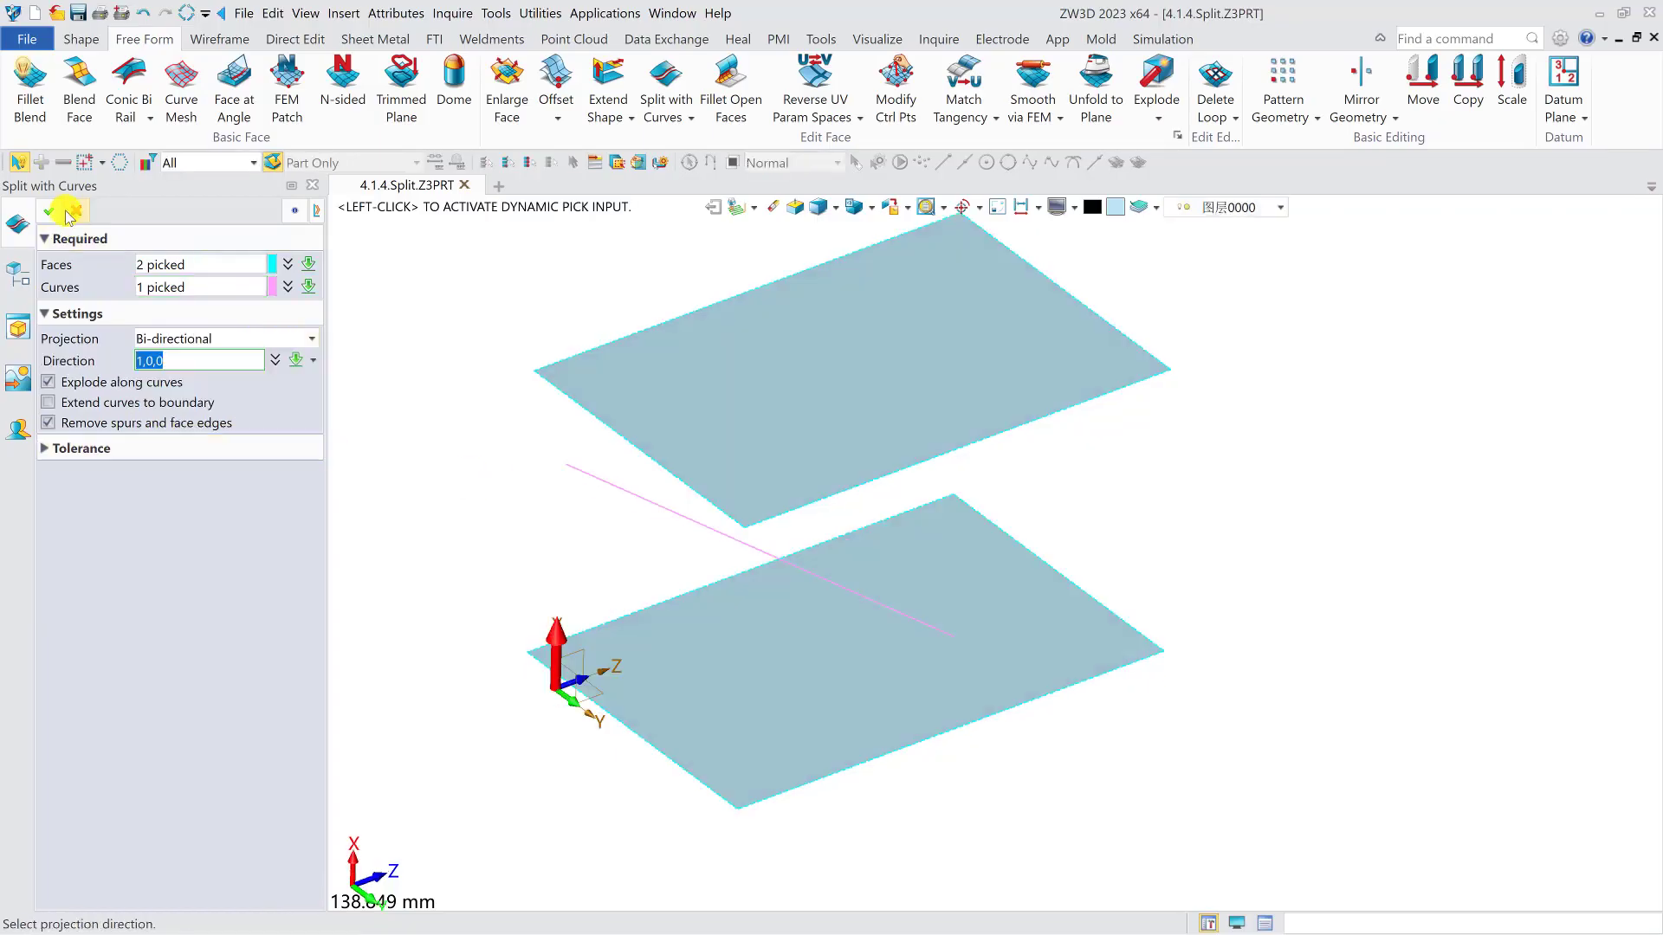
pyautogui.click(49, 211)
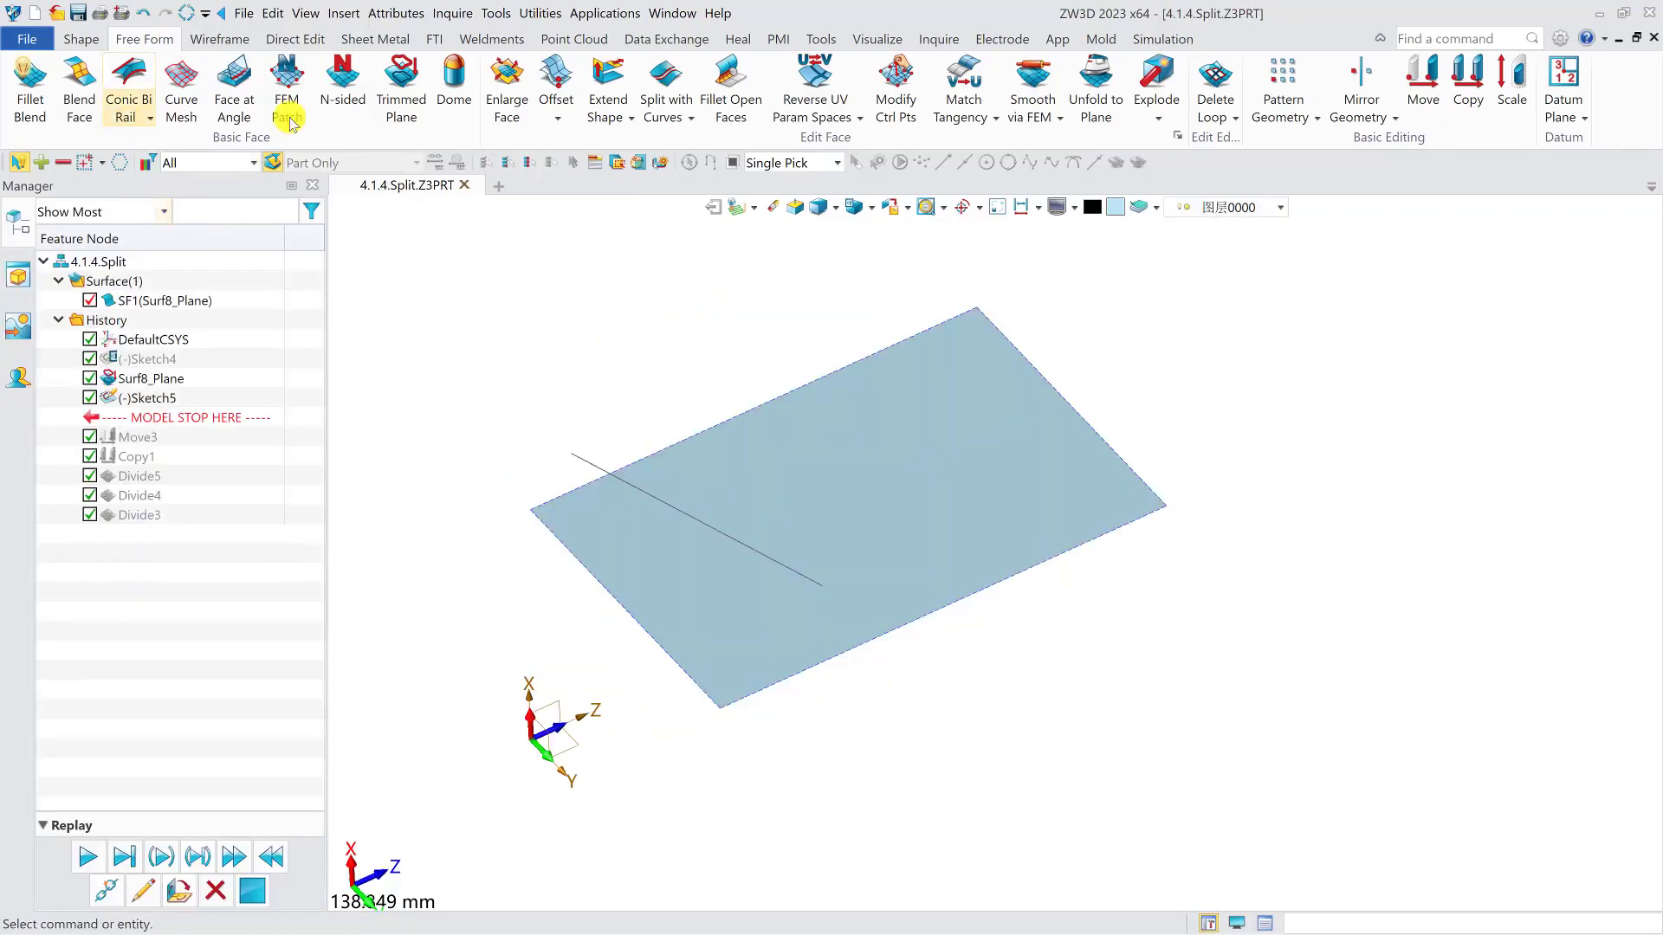
# - Split the original planar face with the shortened line using Face normal projection and Extend curves to boundary
pyautogui.click(666, 78)
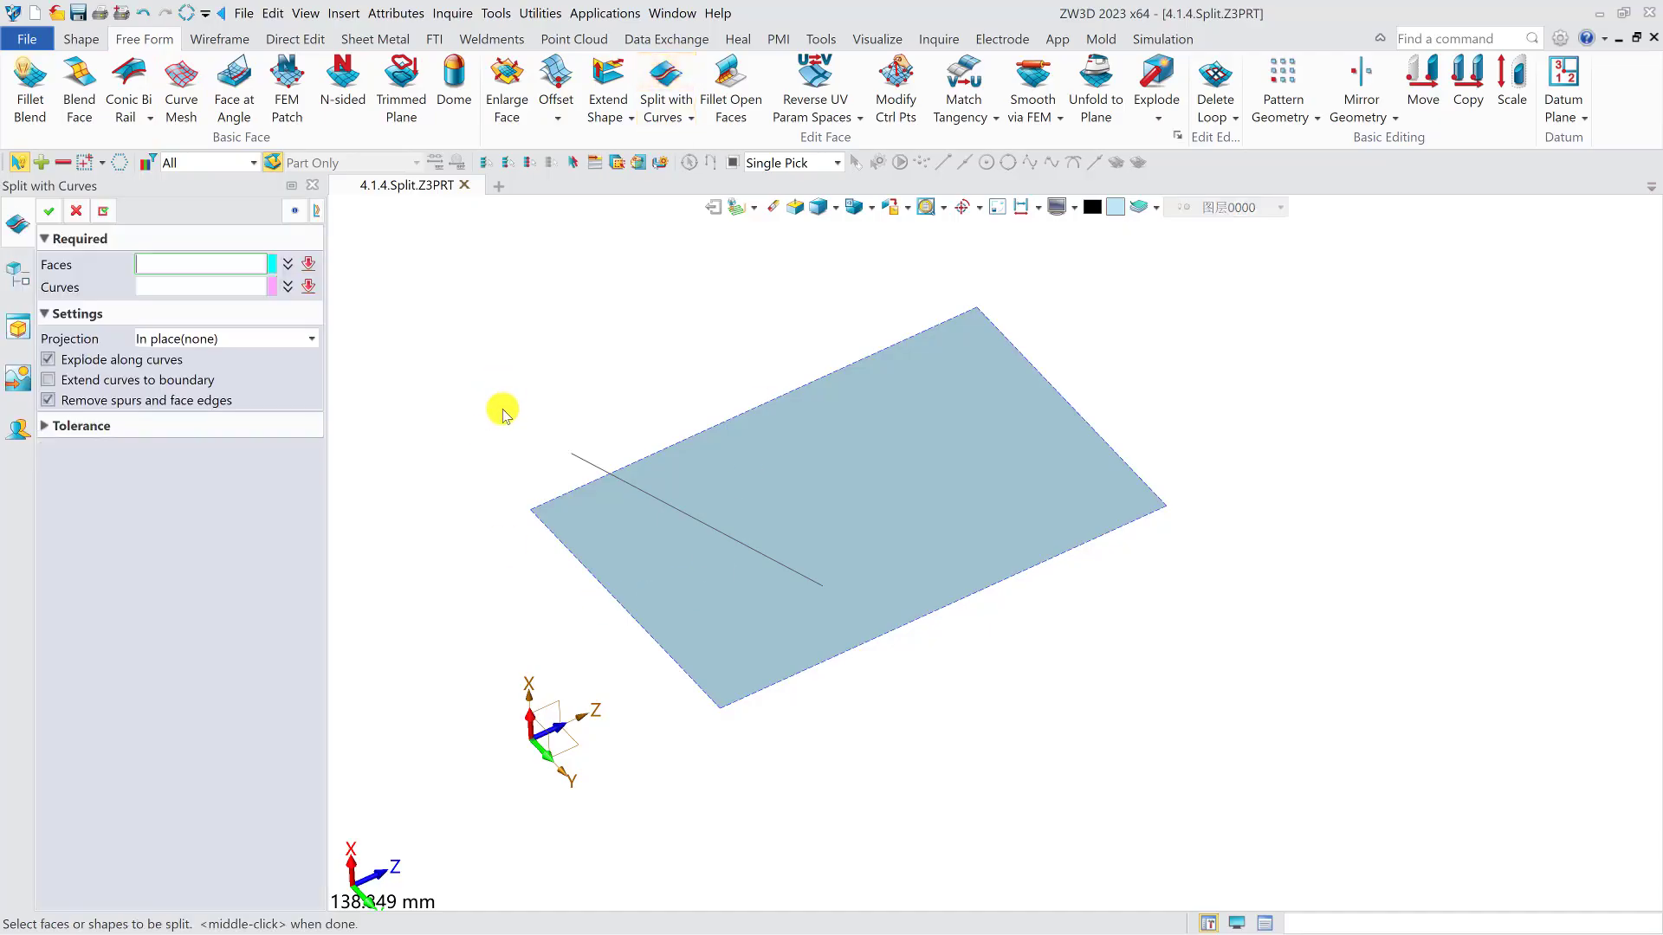
pyautogui.click(846, 511)
pyautogui.click(716, 523)
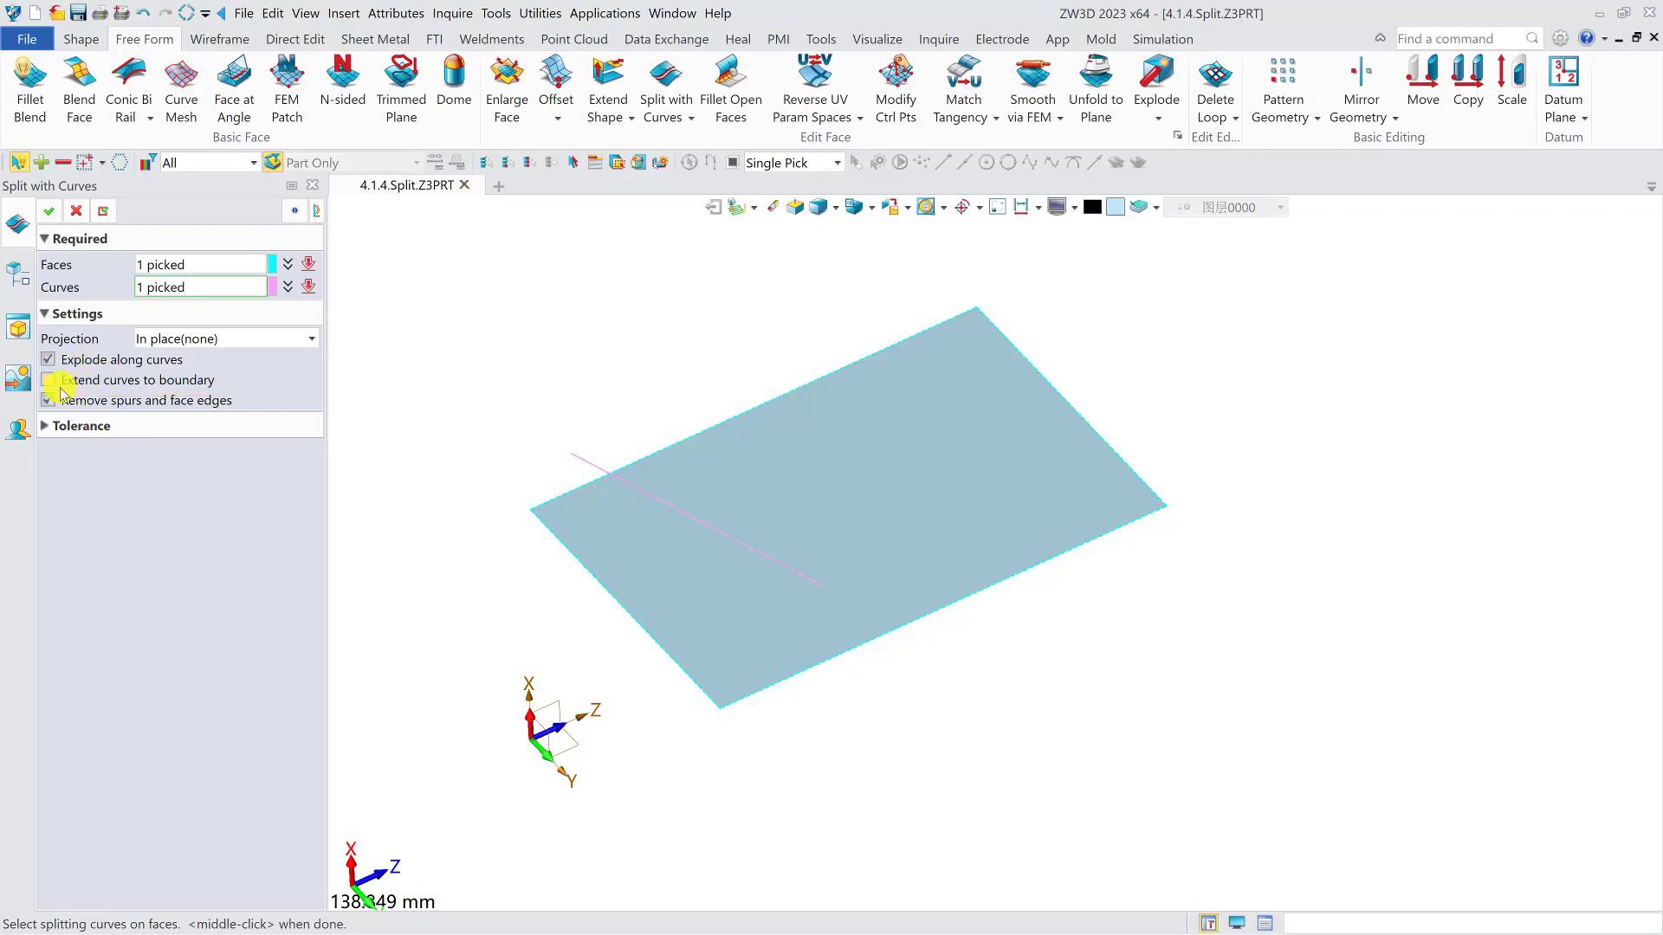
pyautogui.click(108, 383)
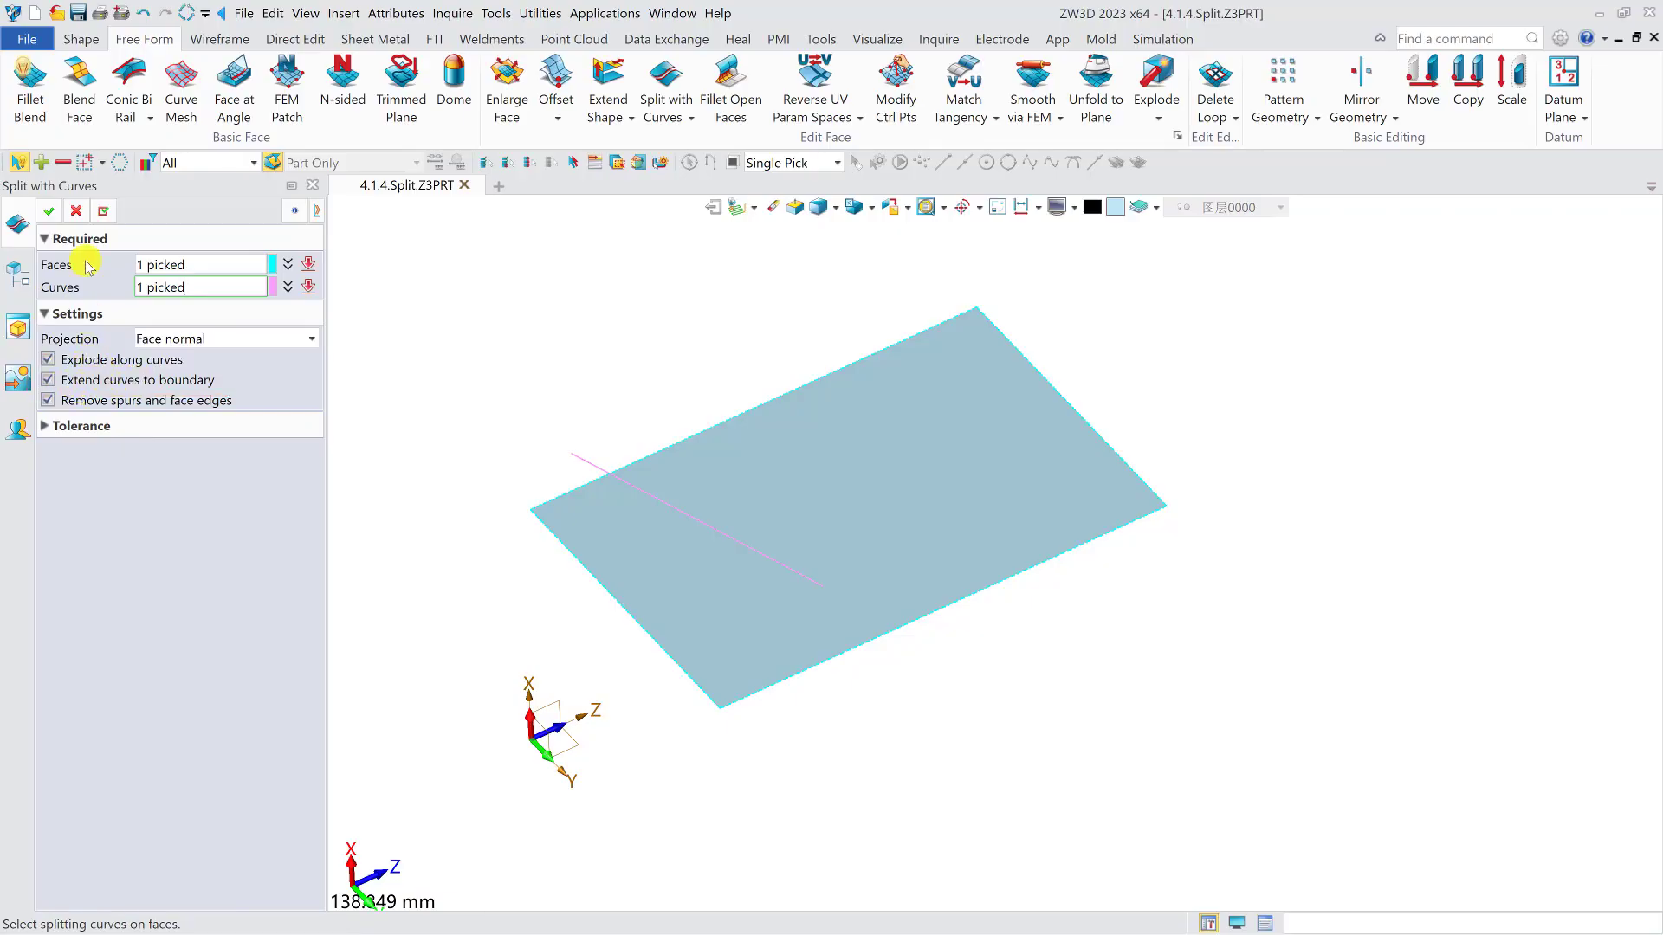
pyautogui.click(49, 211)
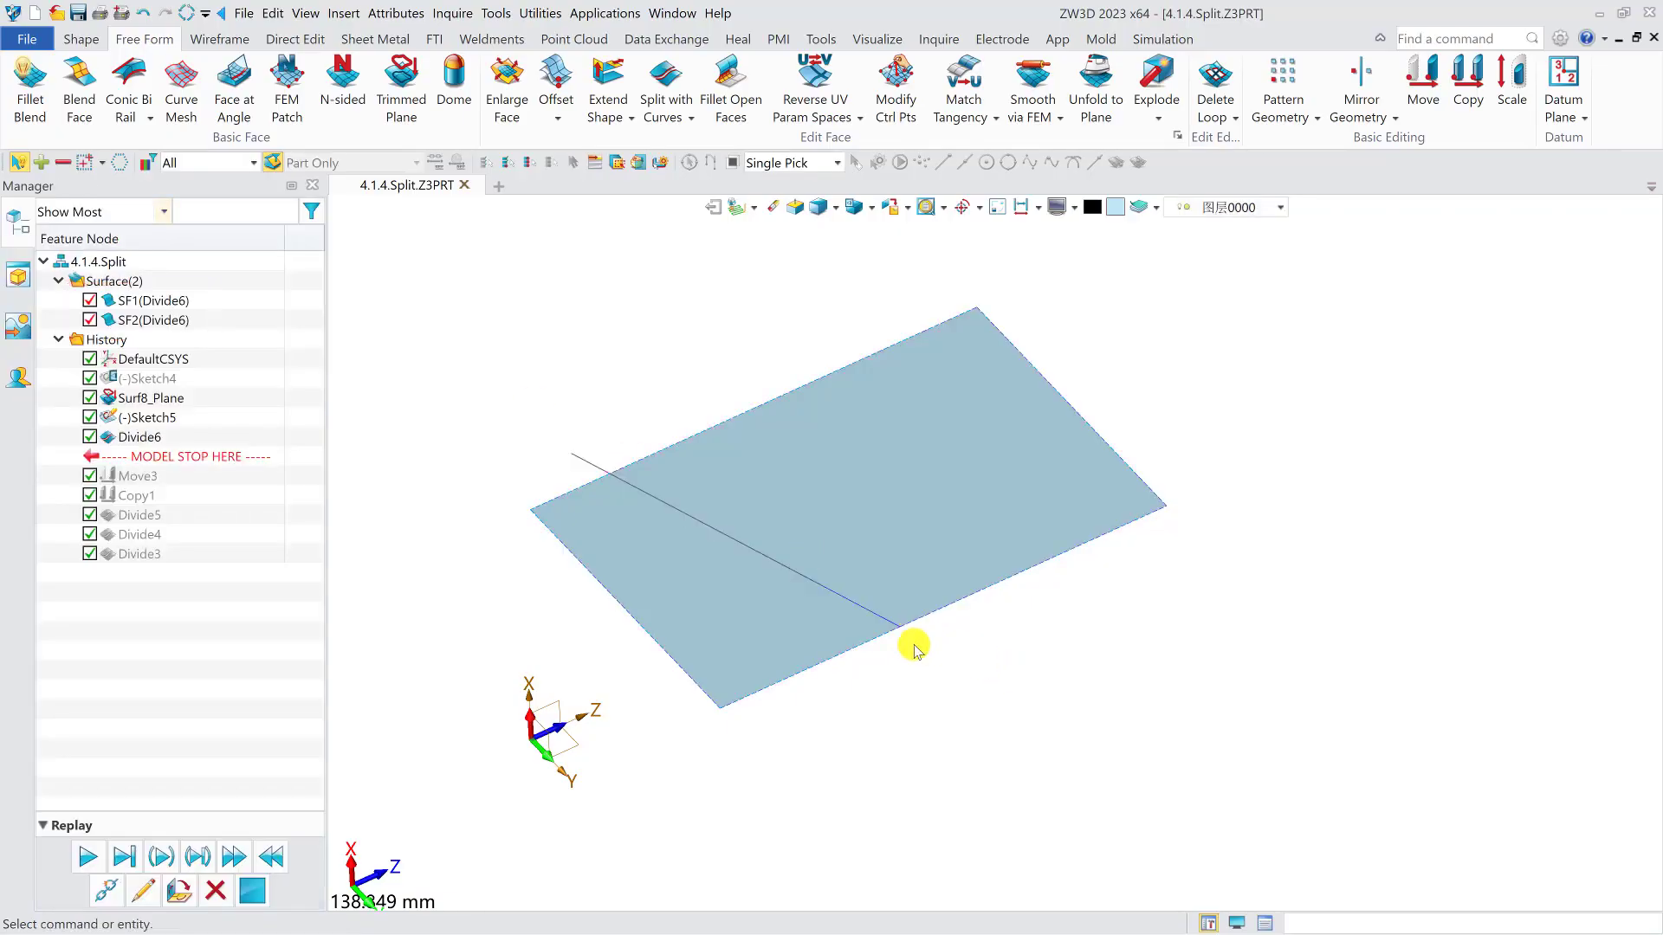
# - Turn off Extend curves to boundary for the planar face's split and select the sketched line
pyautogui.doubleClick(129, 436)
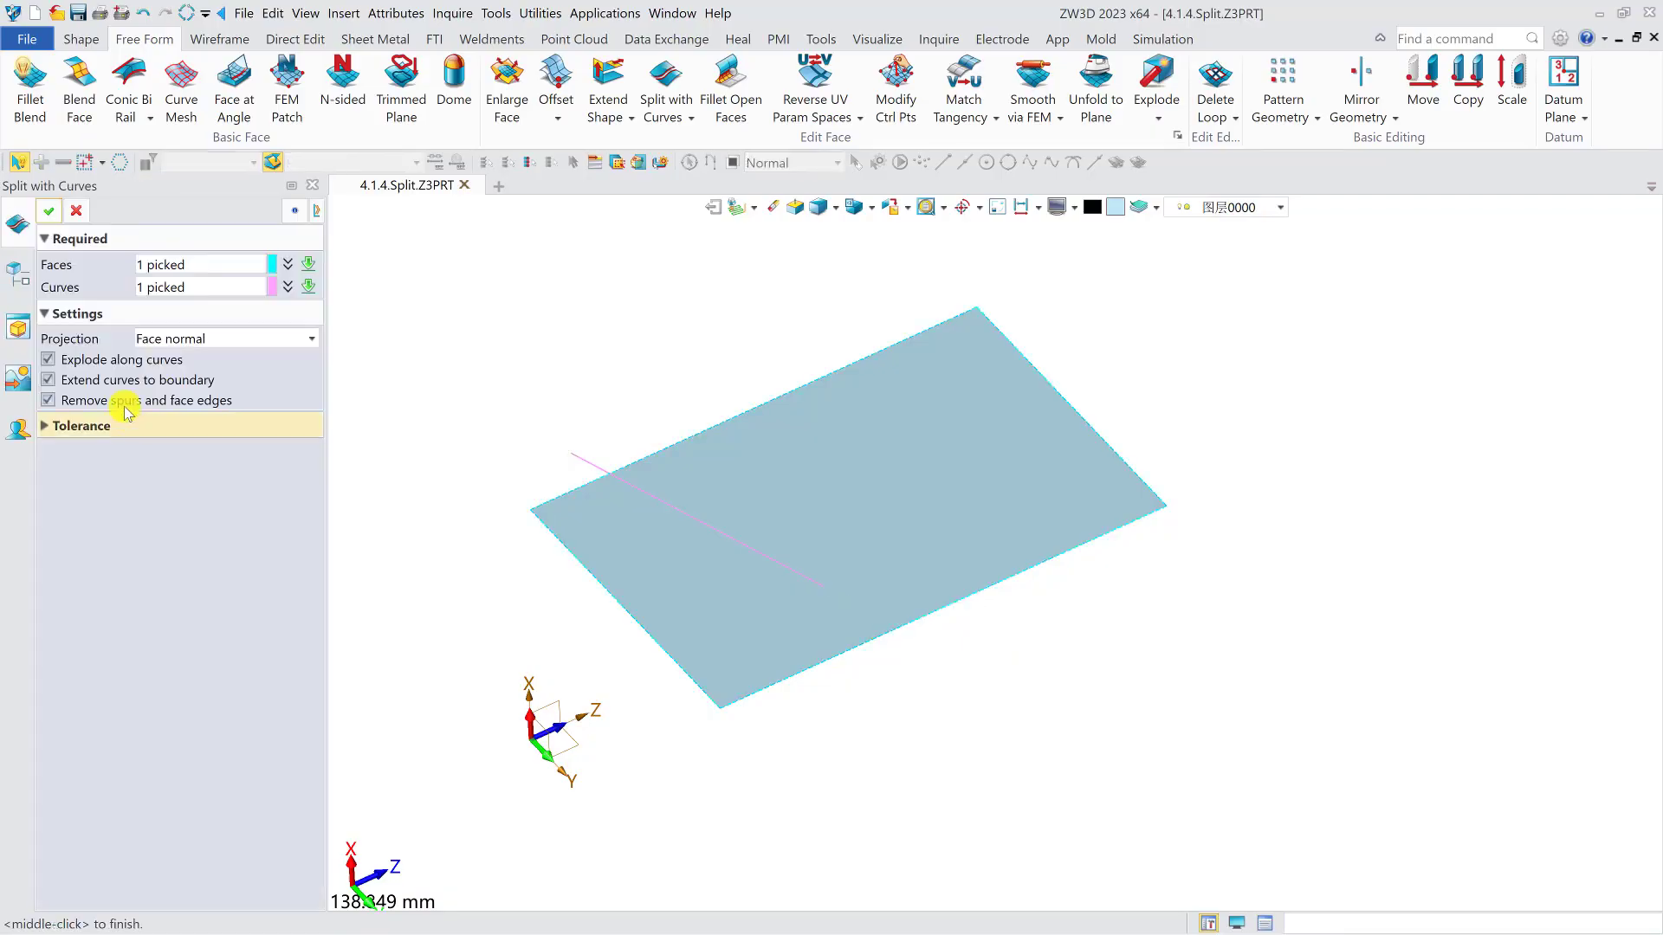
pyautogui.click(49, 210)
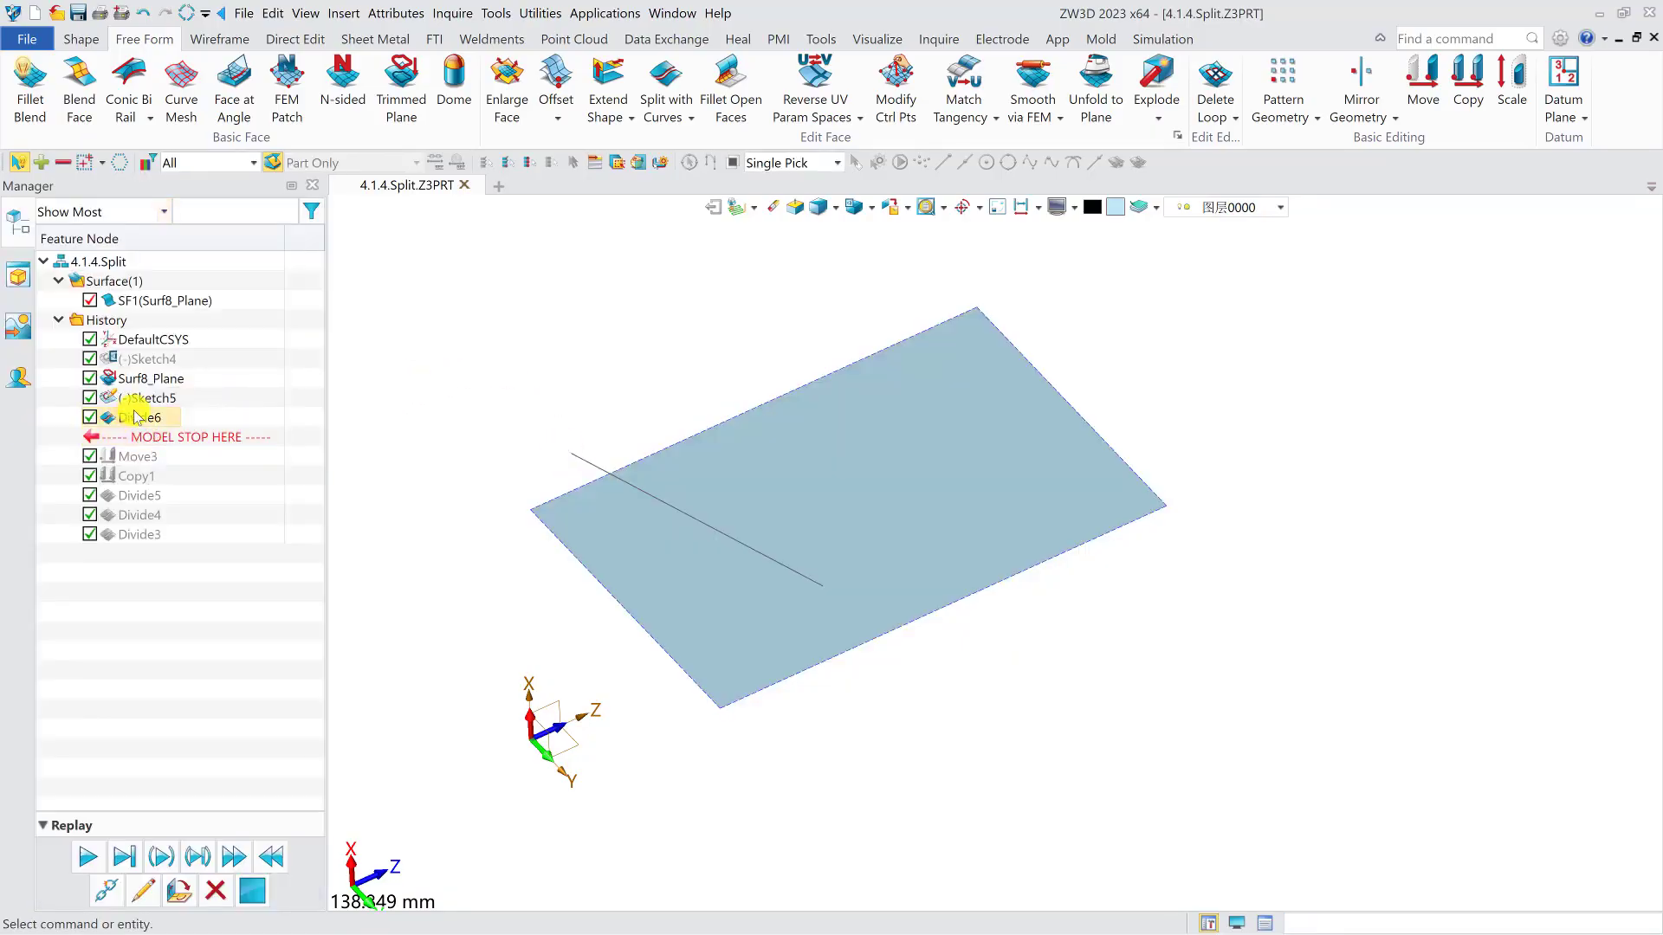
pyautogui.click(575, 455)
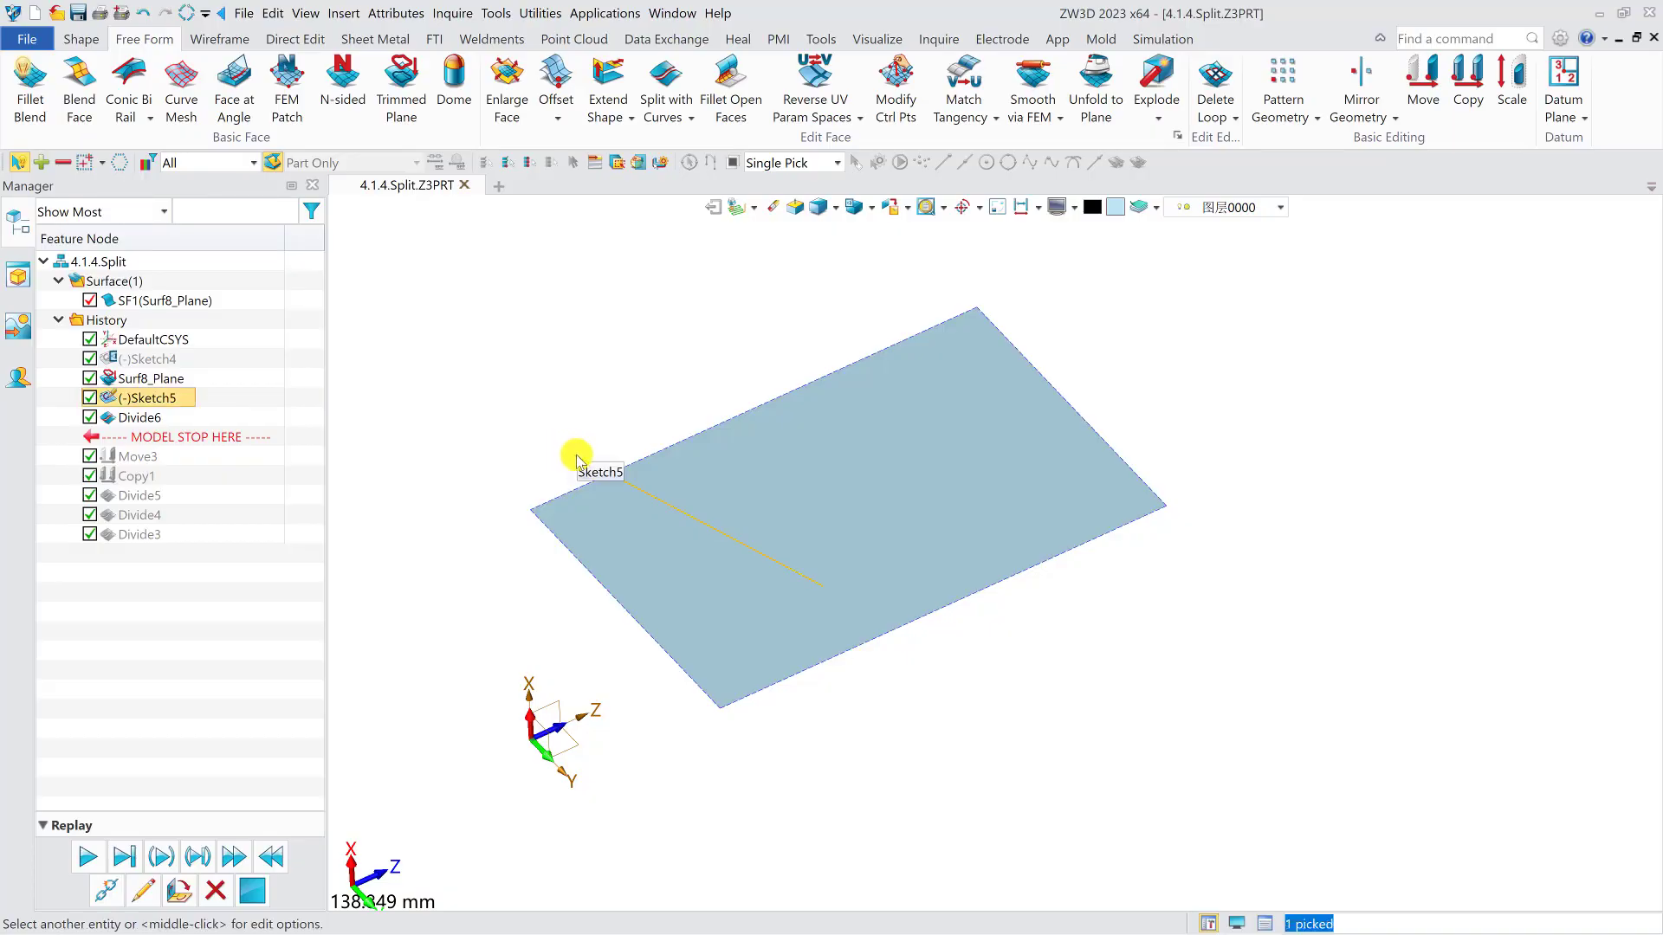
pyautogui.rightClick(580, 456)
pyautogui.click(619, 469)
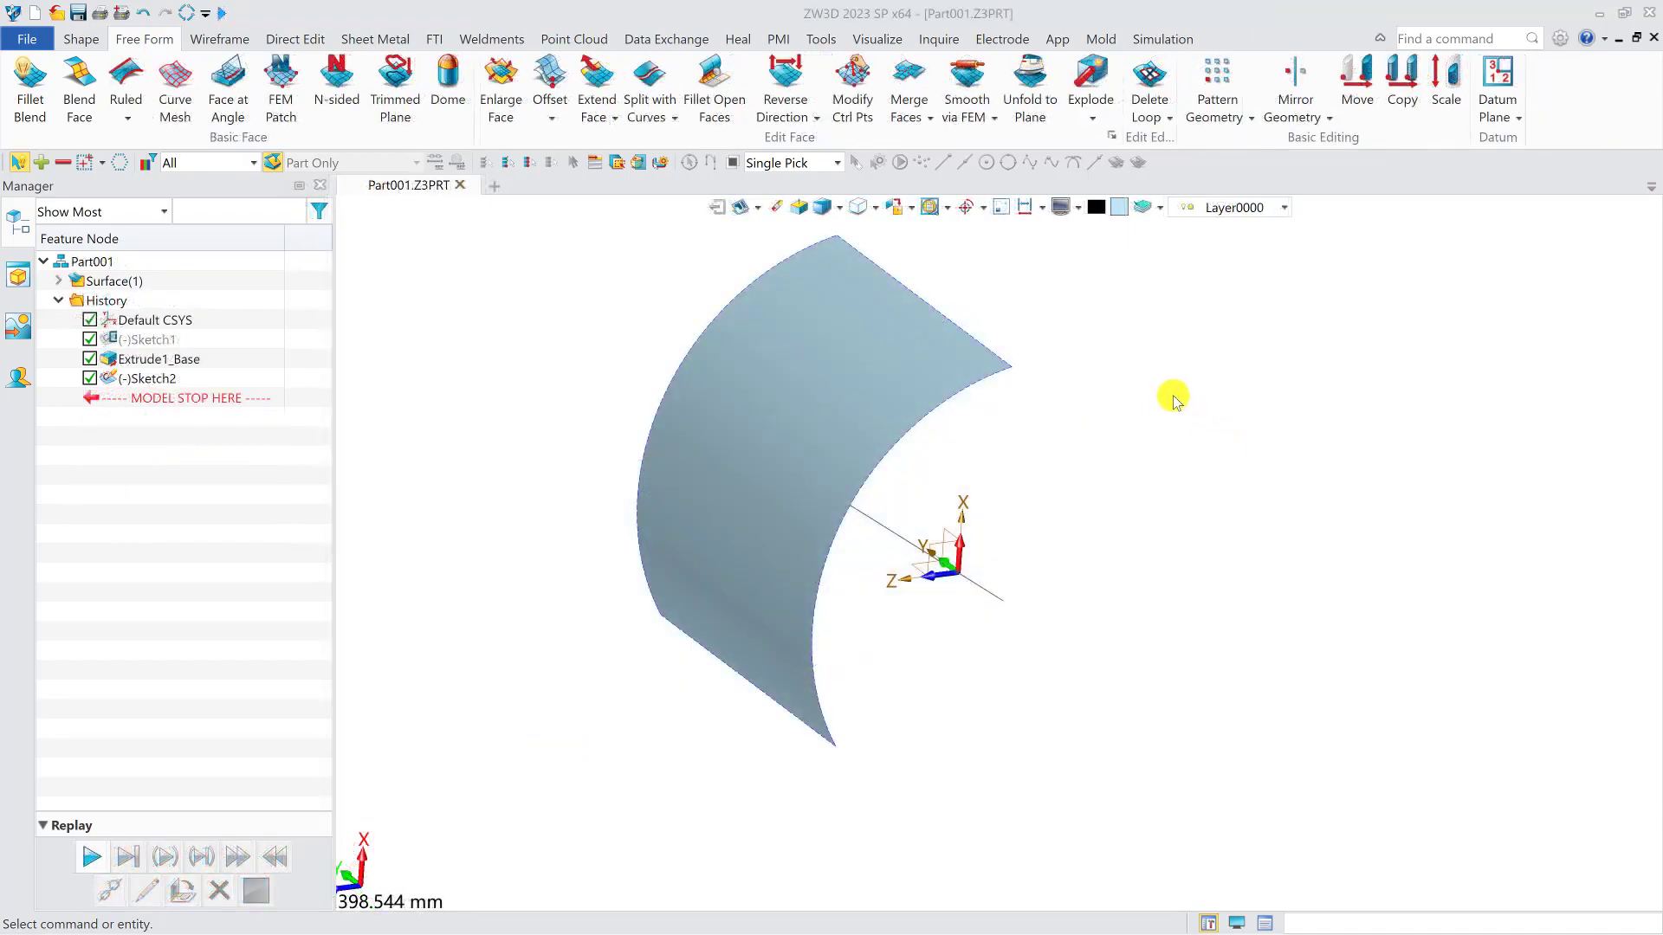
# - Split the curved face in Part001 with the straight sketched line using Face normal projection
pyautogui.click(658, 104)
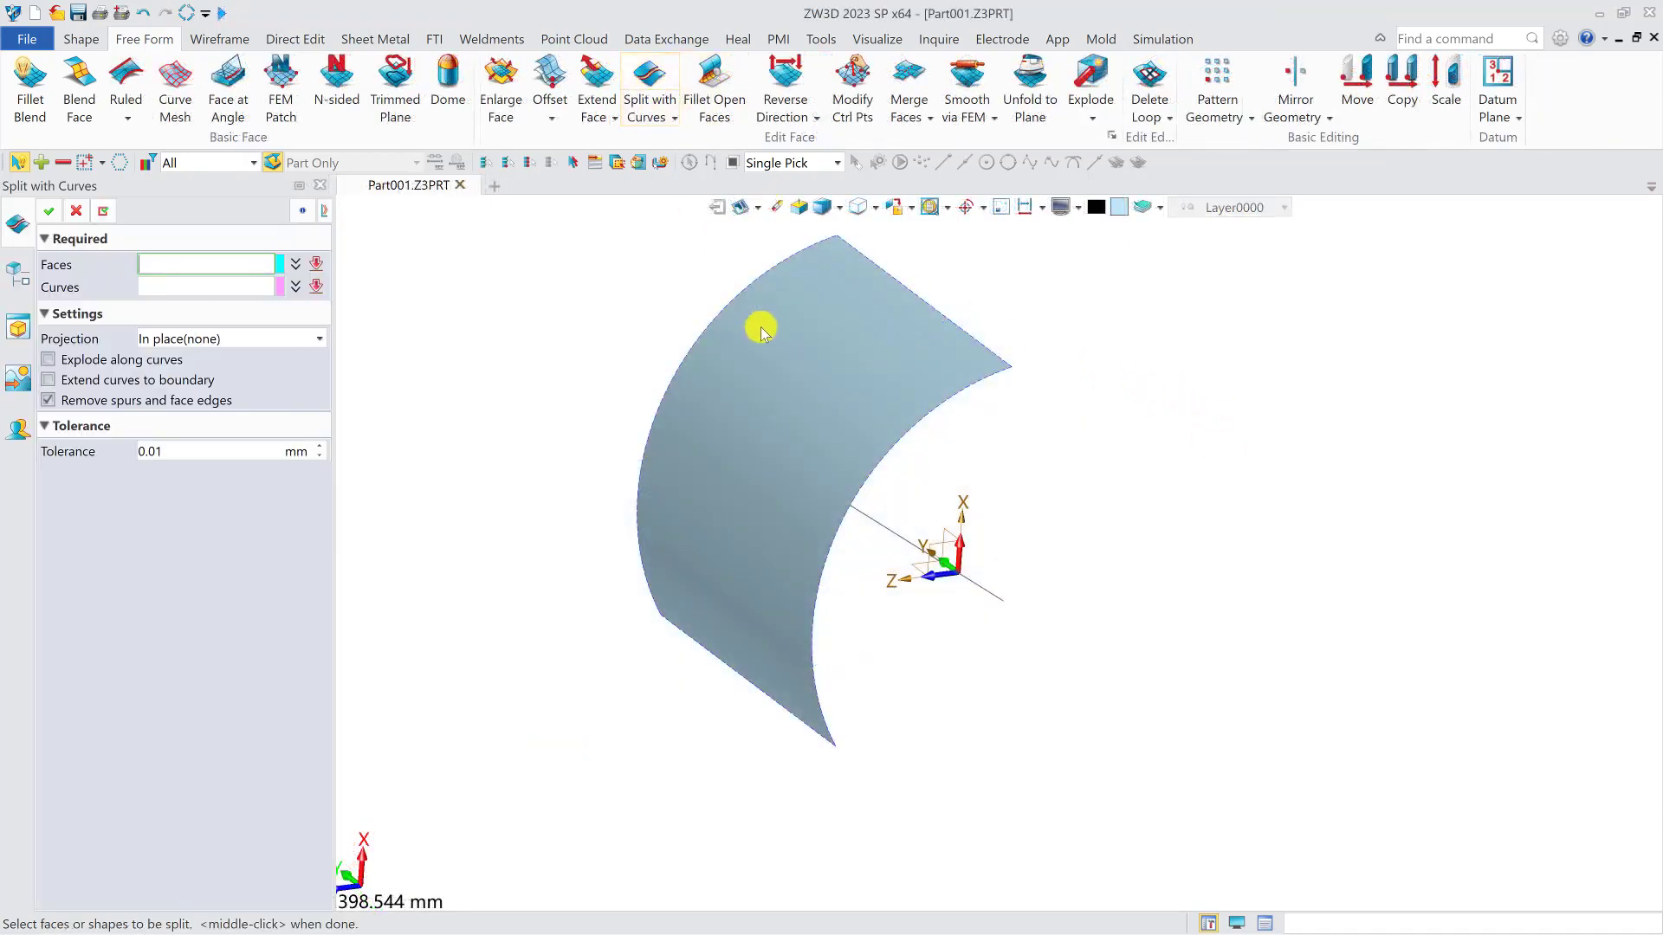
pyautogui.click(790, 382)
pyautogui.click(250, 291)
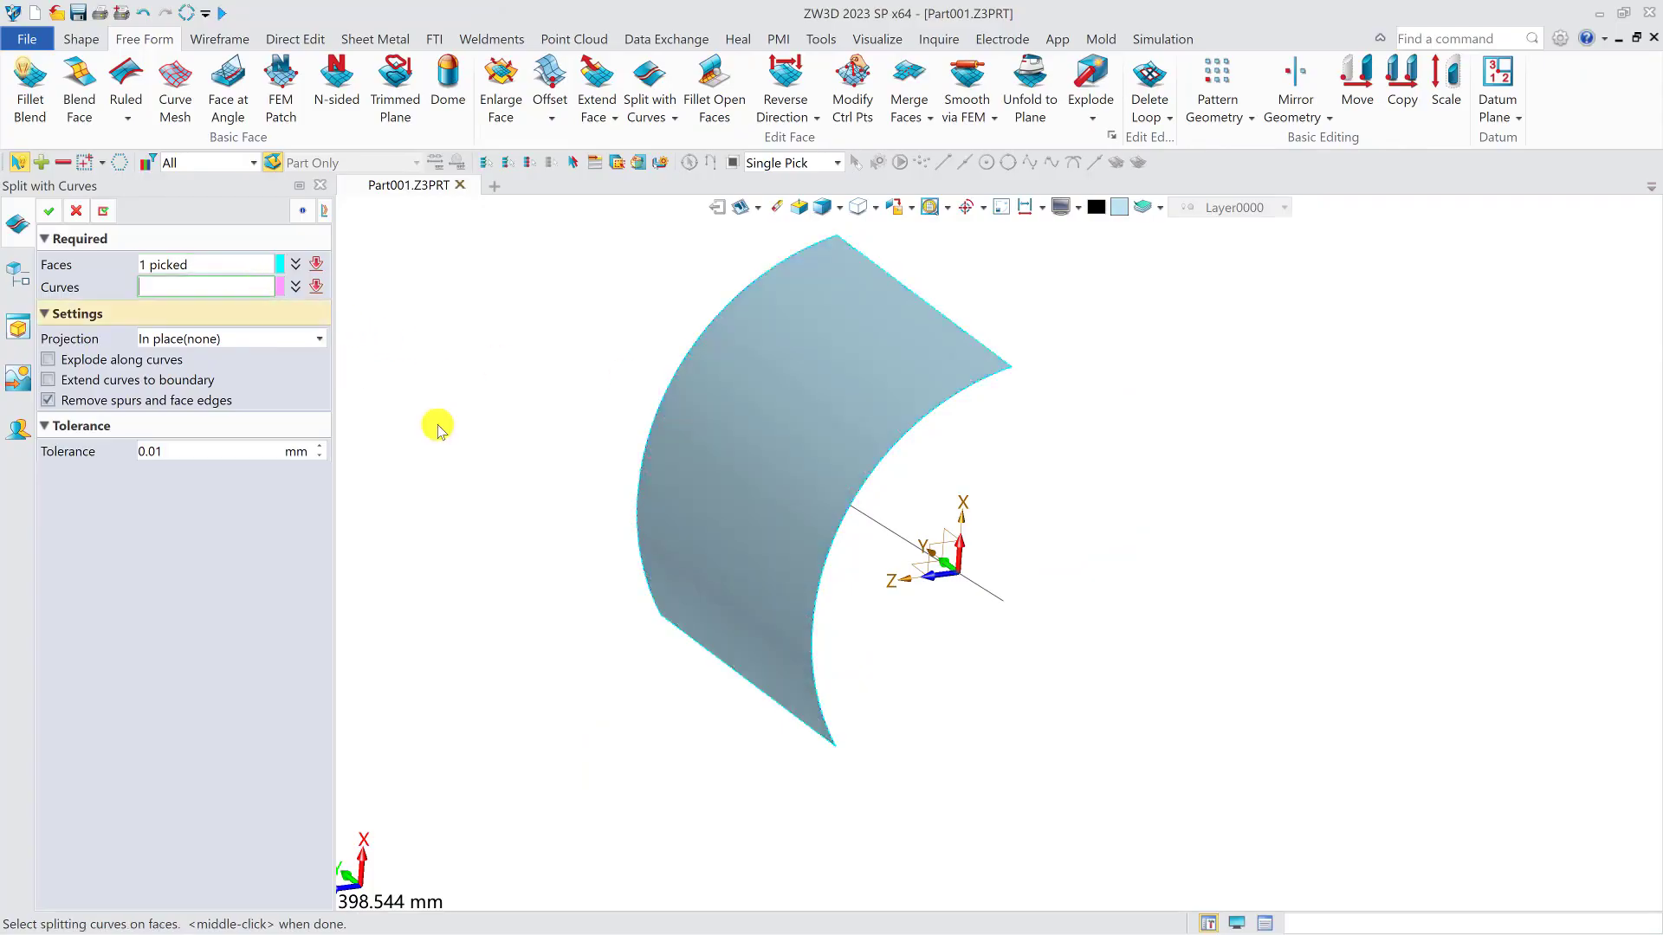
pyautogui.click(990, 590)
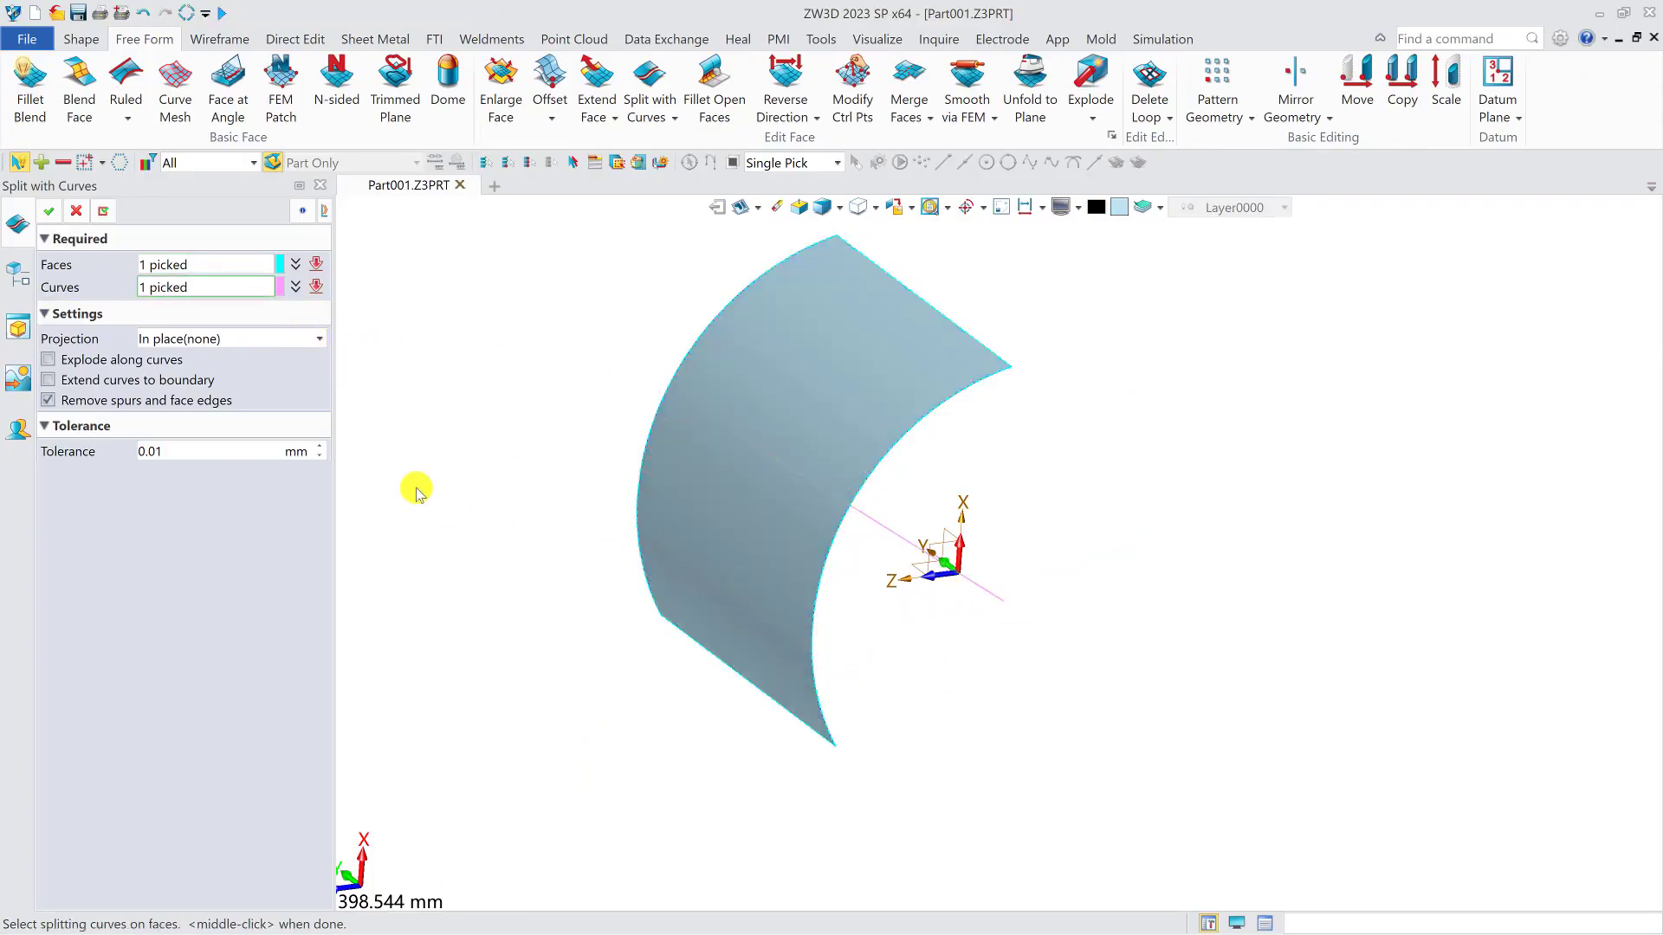
pyautogui.click(249, 340)
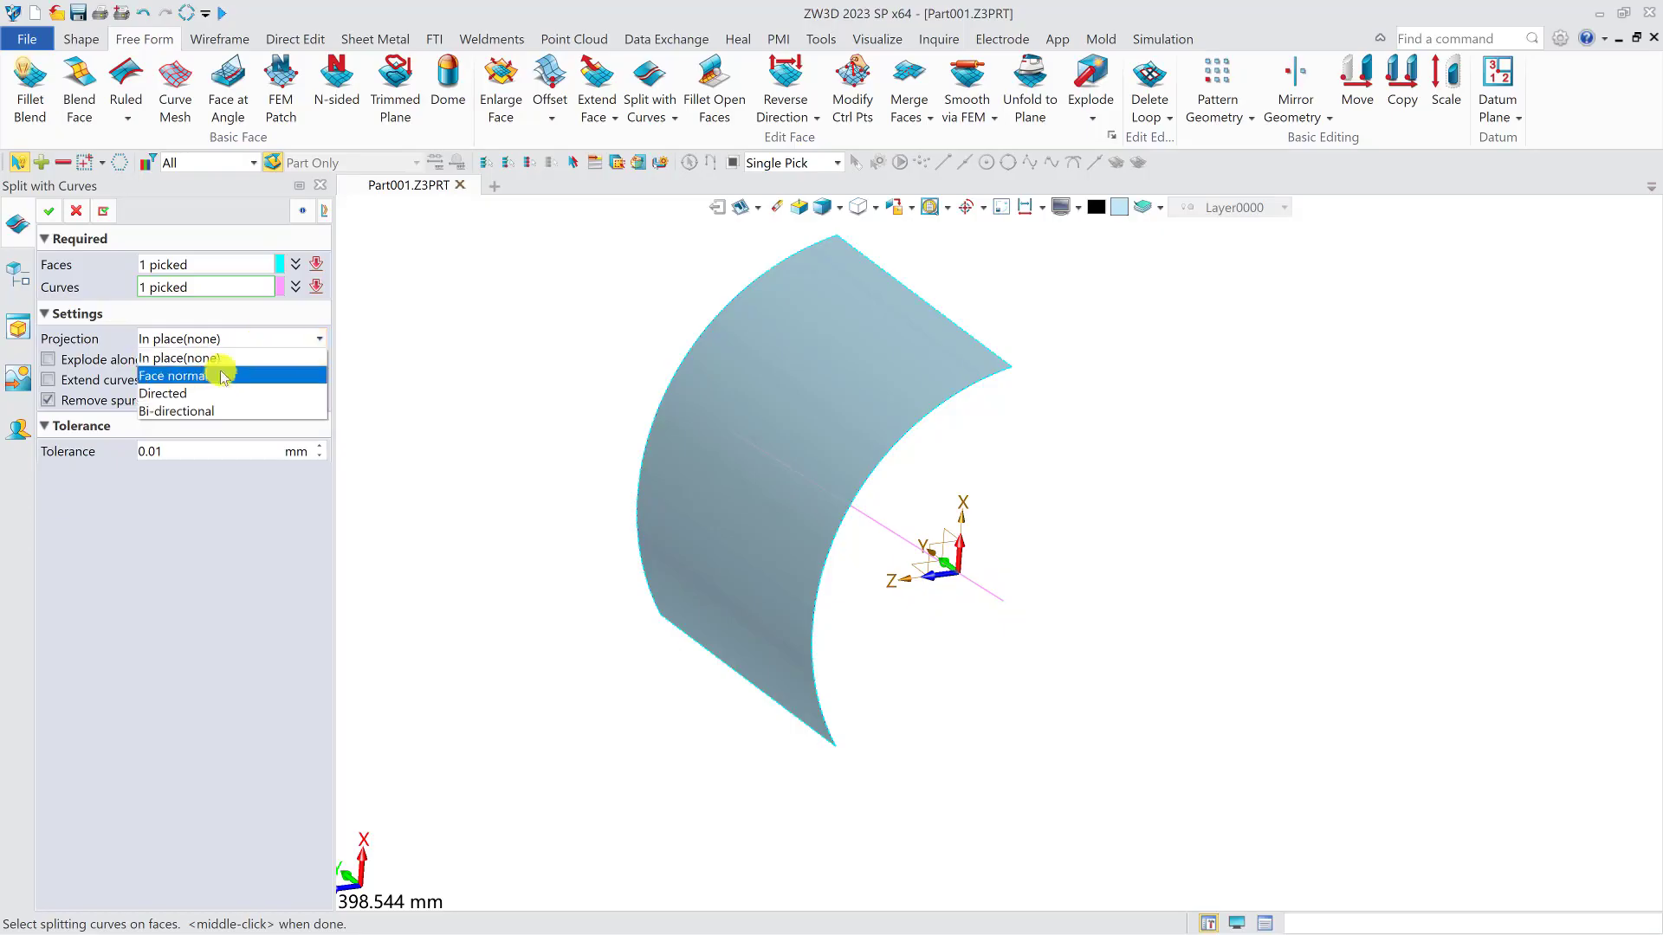
pyautogui.click(216, 376)
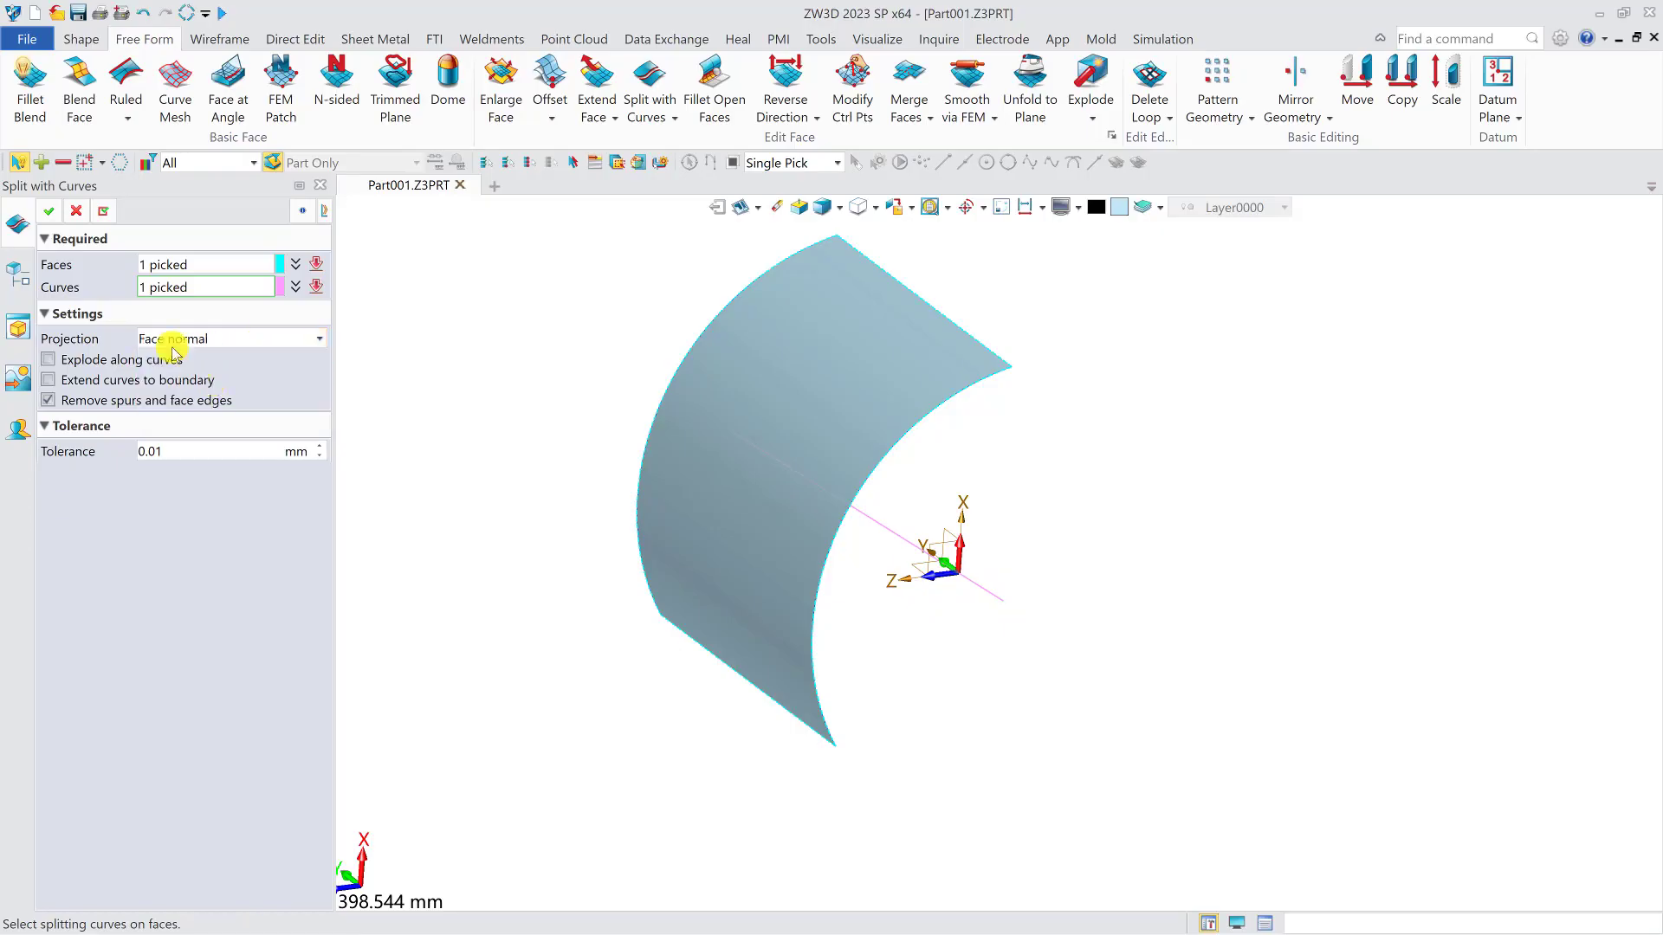
pyautogui.click(50, 212)
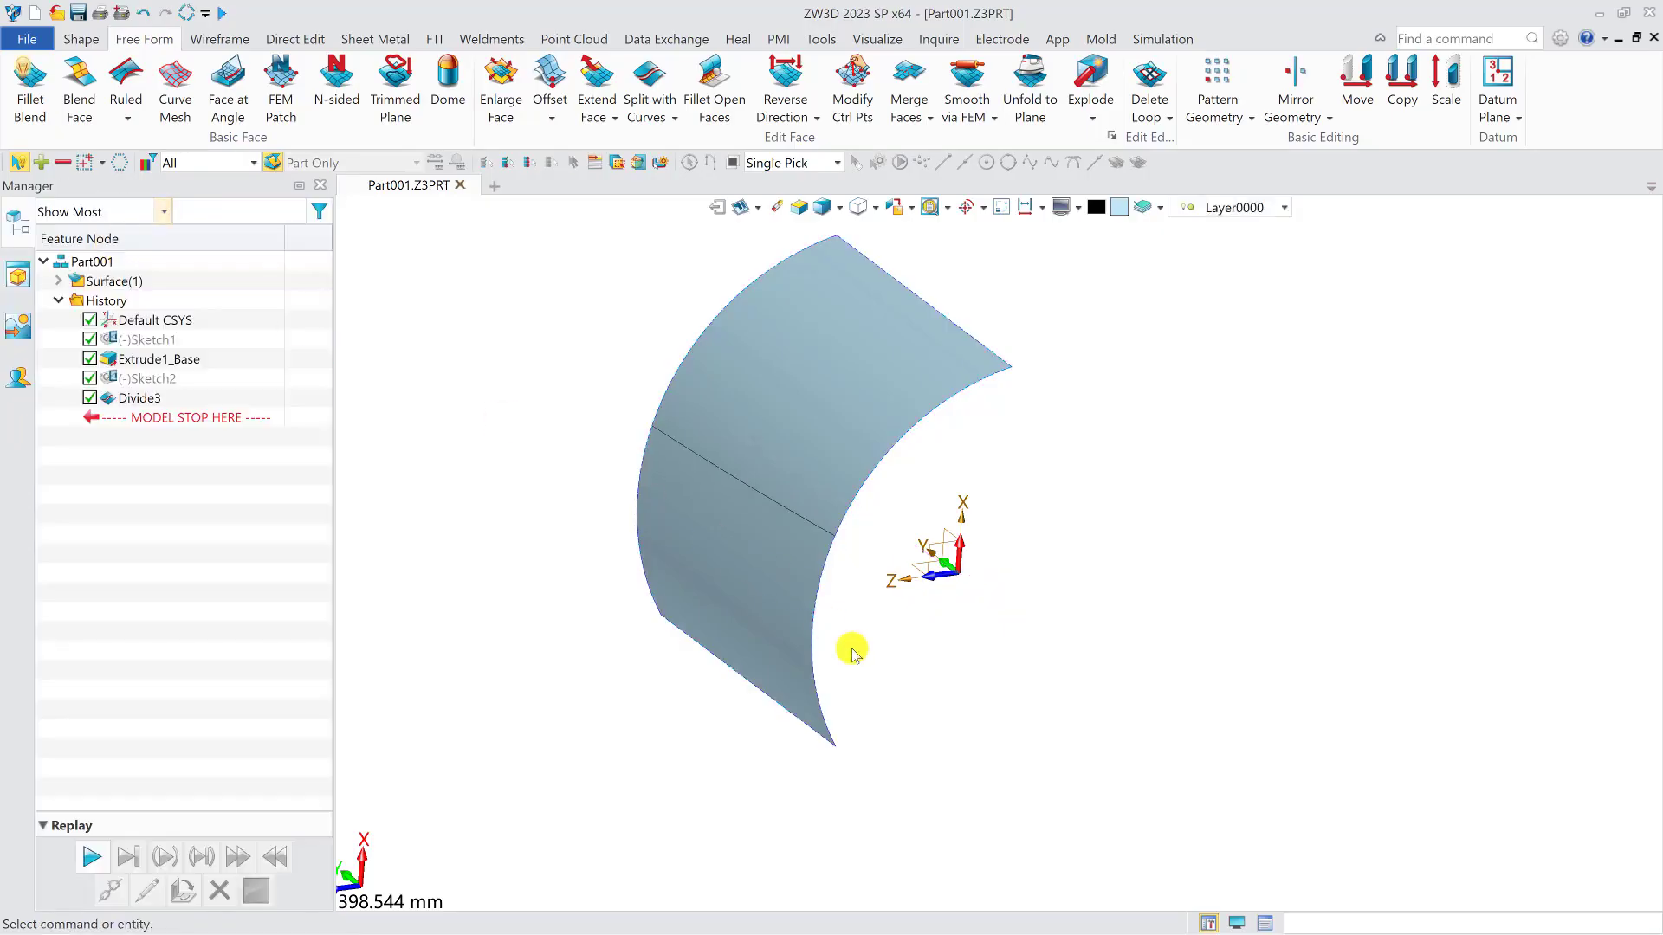
# - Show the hidden sketched line and examine its position relative to the split edge on the curved face from the front
pyautogui.rightClick(147, 378)
pyautogui.click(184, 384)
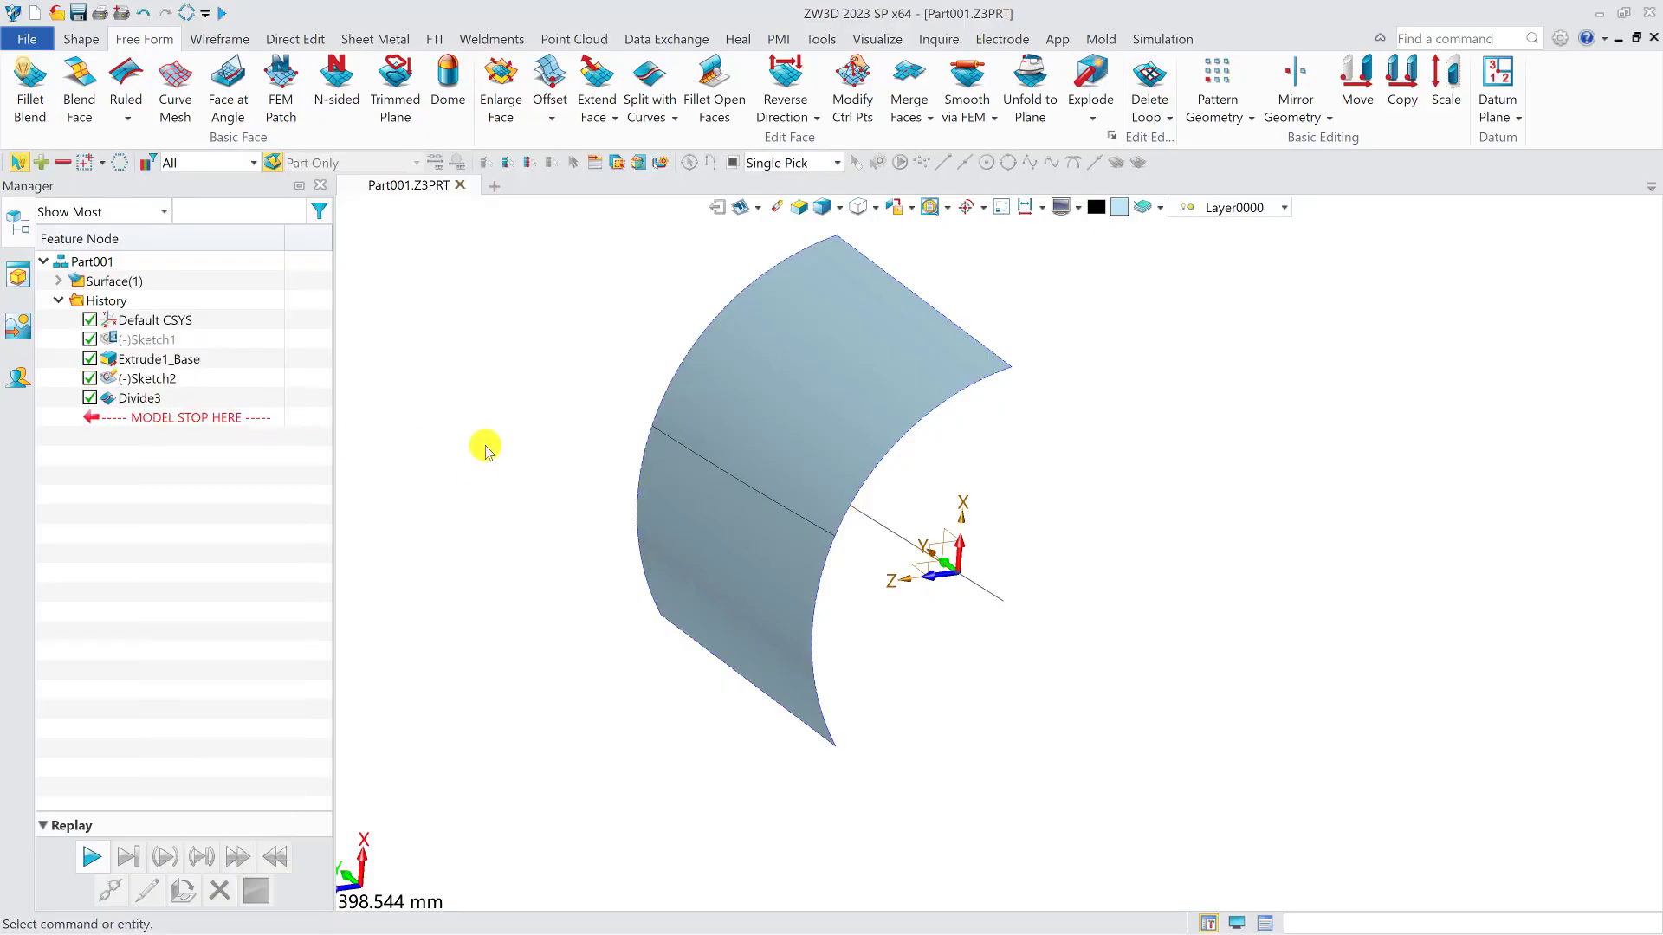
pyautogui.moveTo(497, 435); pyautogui.dragTo(495, 435, button='right')
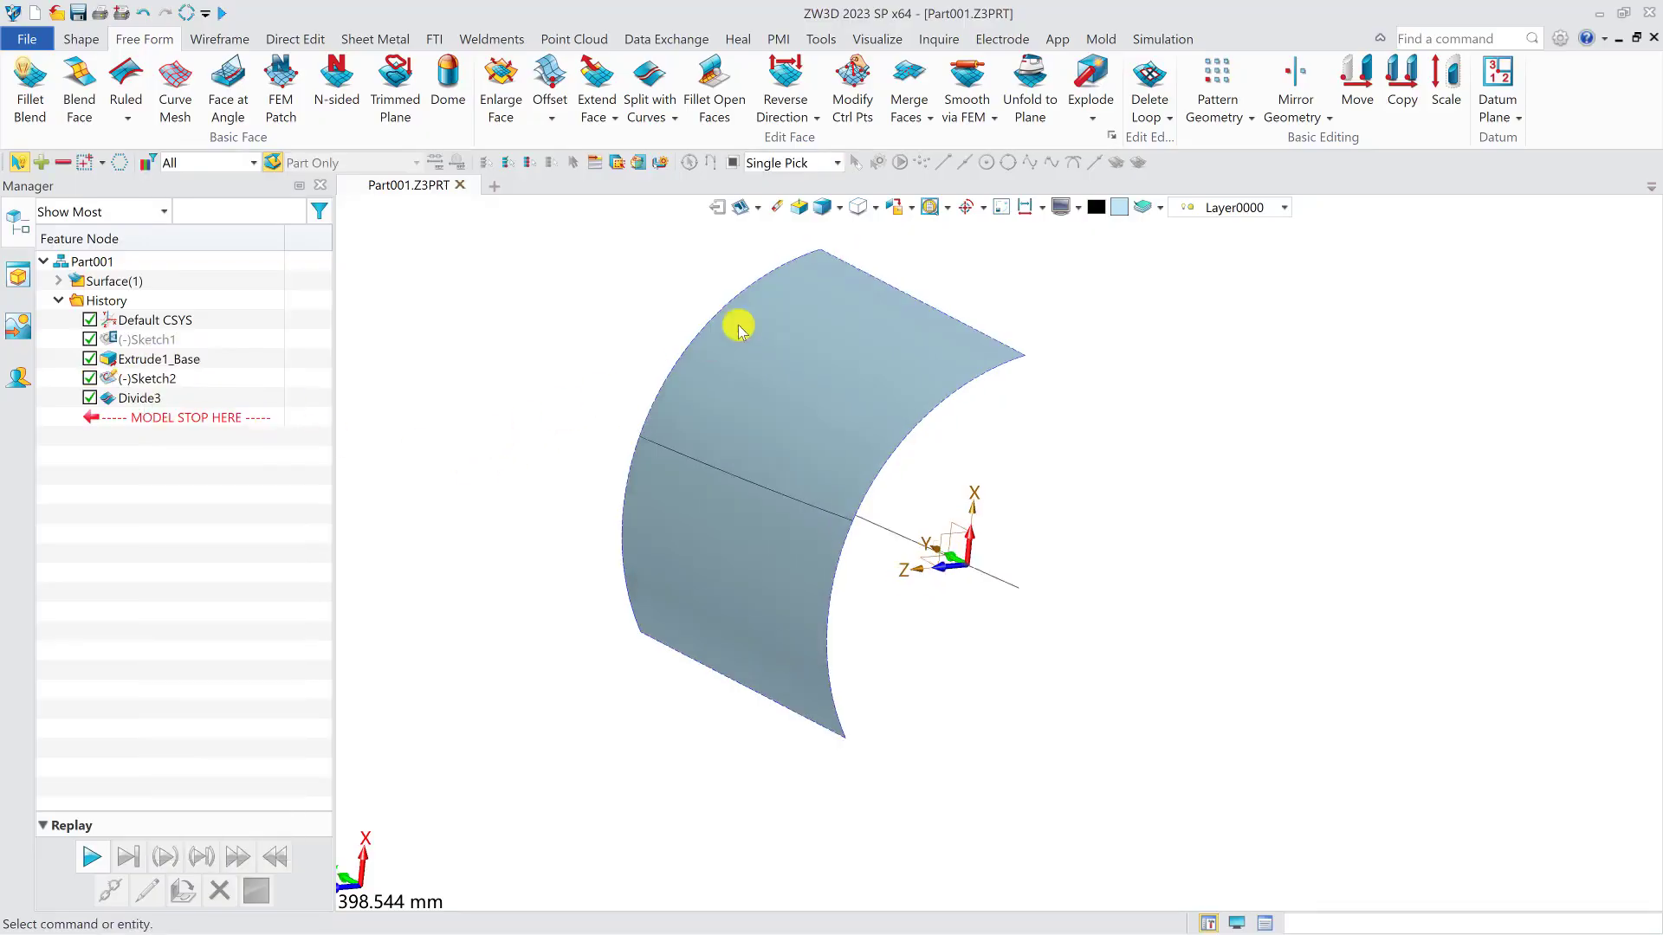
pyautogui.click(897, 208)
pyautogui.moveTo(898, 575); pyautogui.dragTo(1018, 605, button='right')
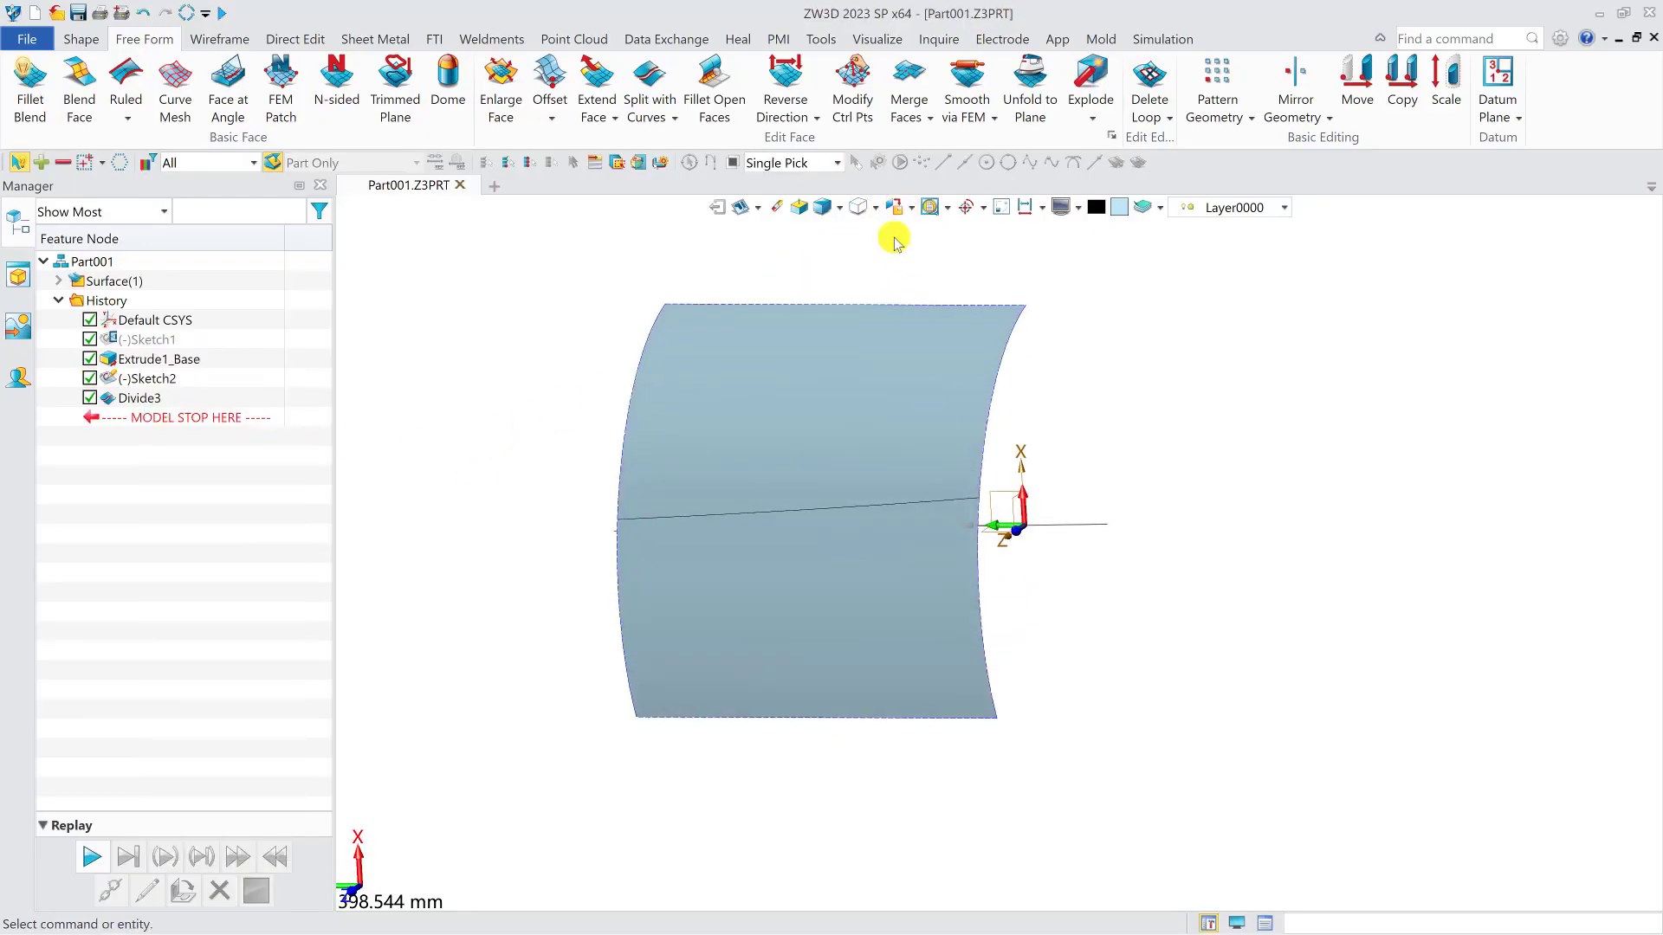
pyautogui.click(896, 208)
pyautogui.scroll(2, 873, 540)
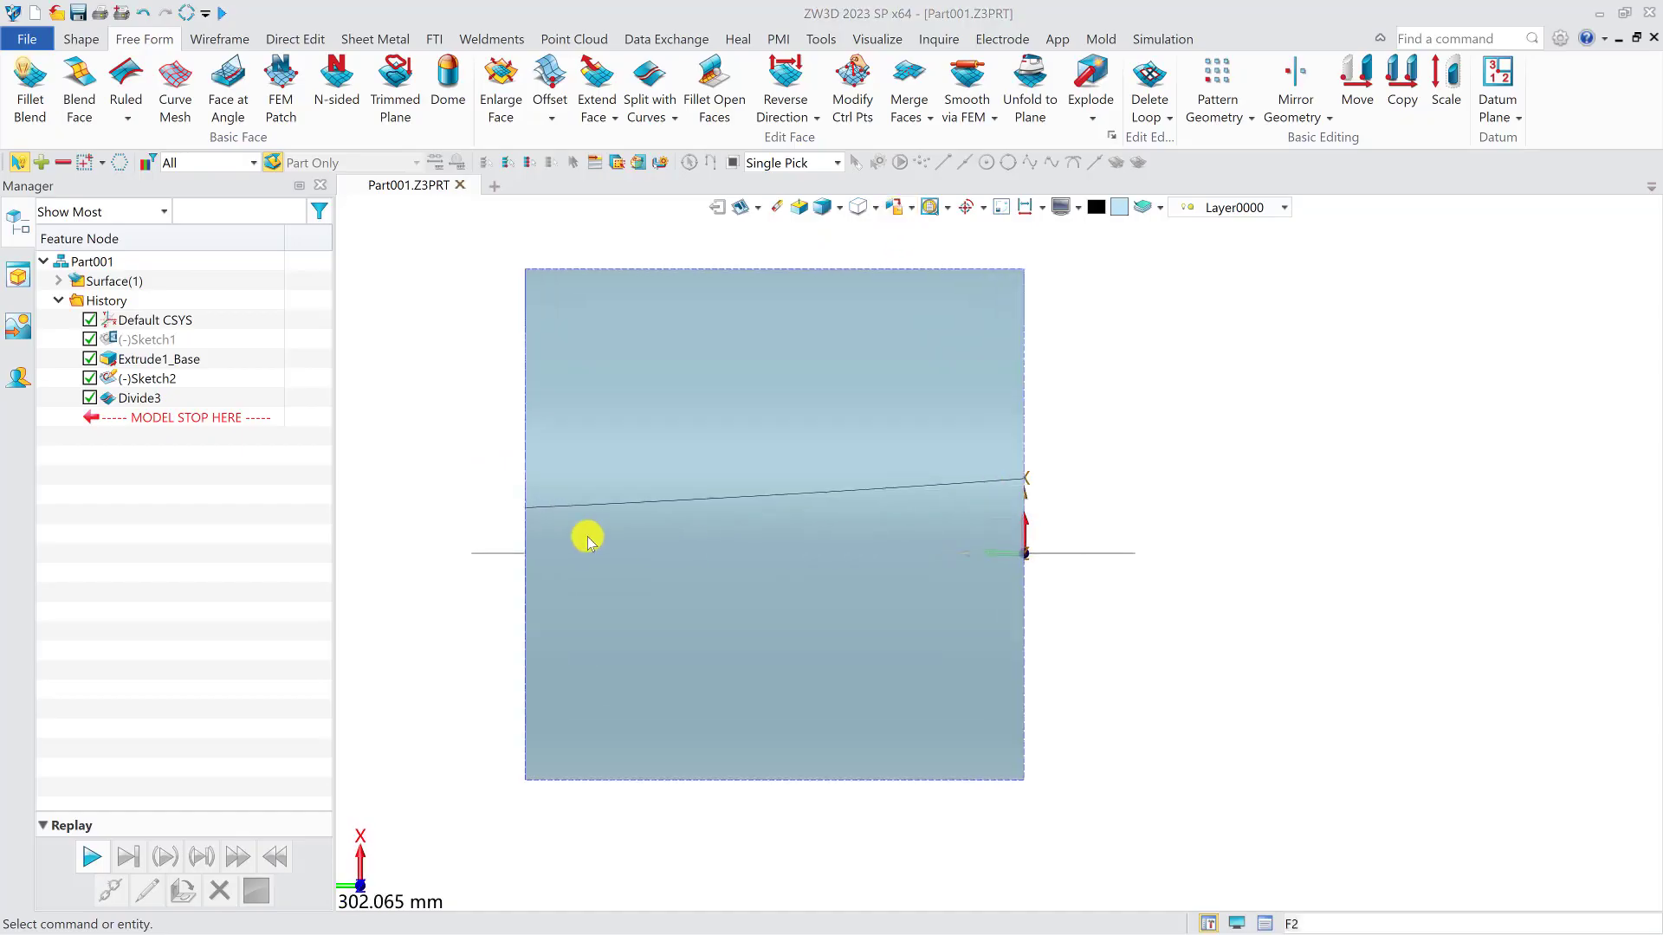
pyautogui.moveTo(1161, 528); pyautogui.dragTo(1003, 560, button='right')
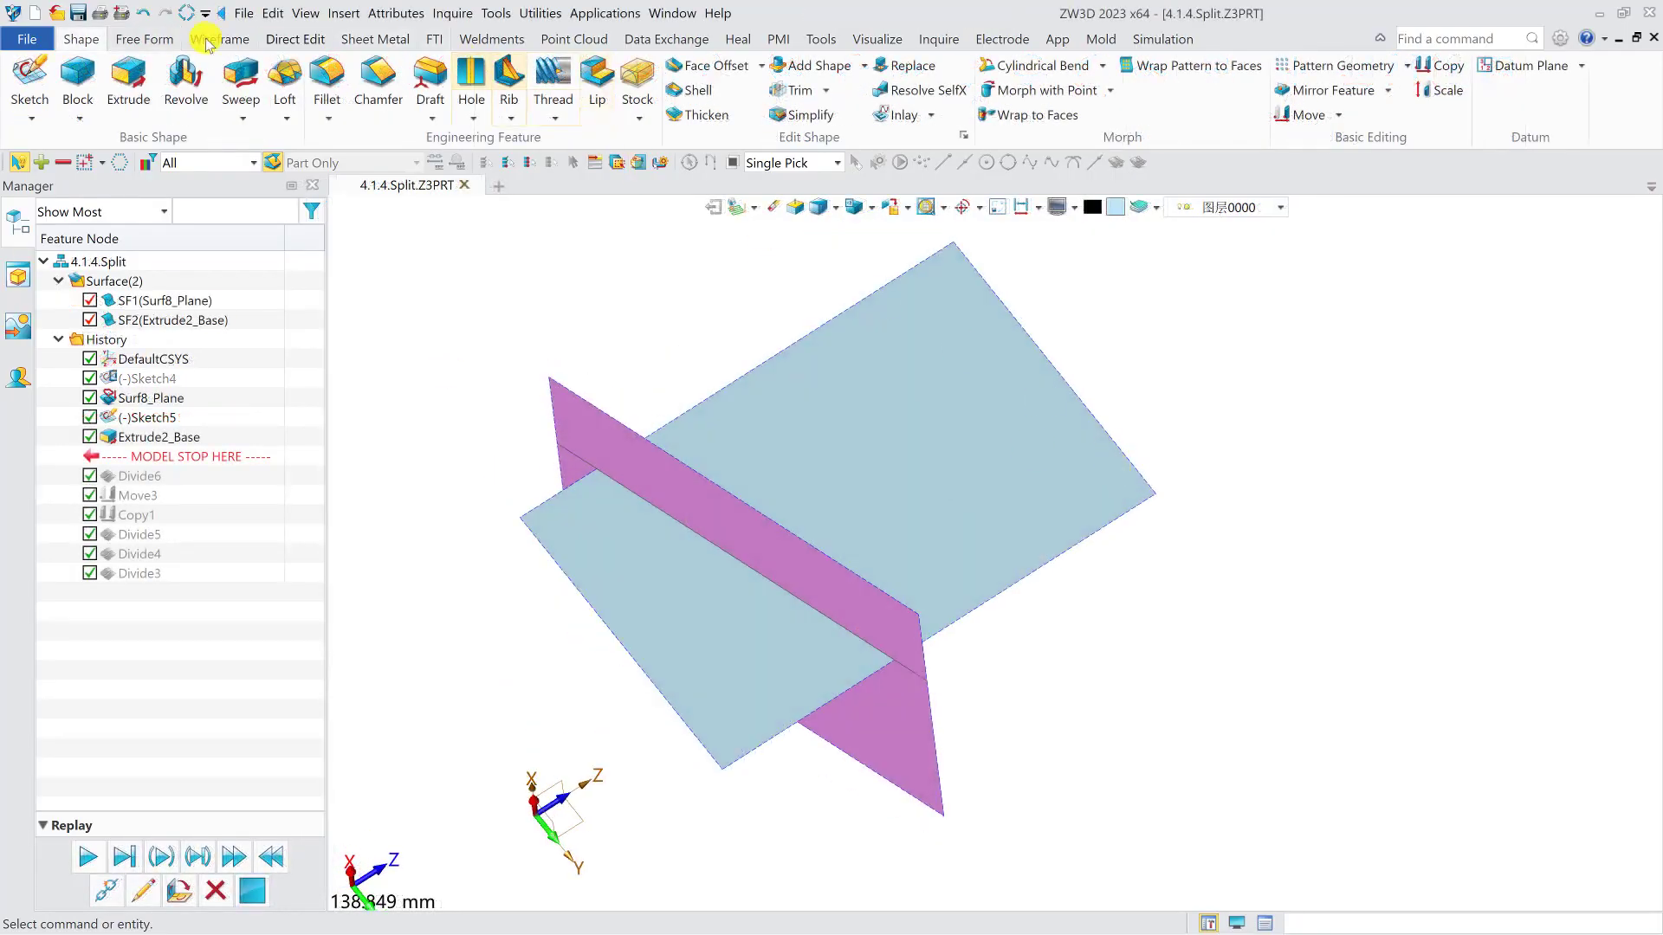
# - In the 4.1.4.Split part, split the planar face with the crossing extruded face, keeping the splitting face
pyautogui.click(149, 38)
pyautogui.click(690, 118)
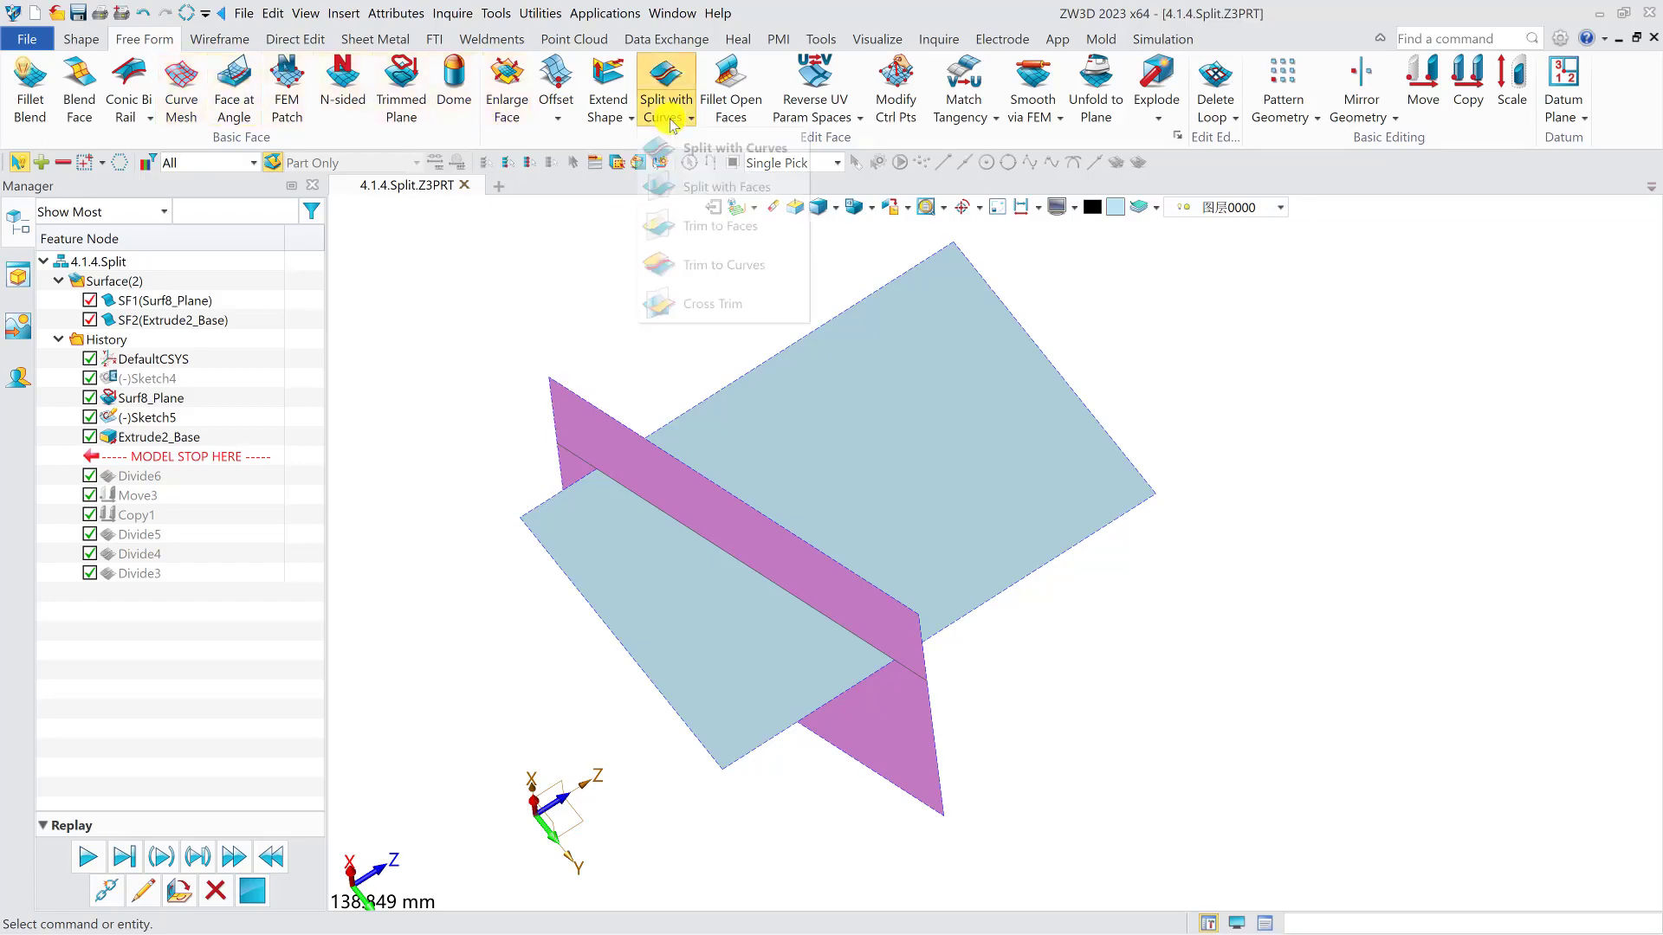
pyautogui.click(685, 184)
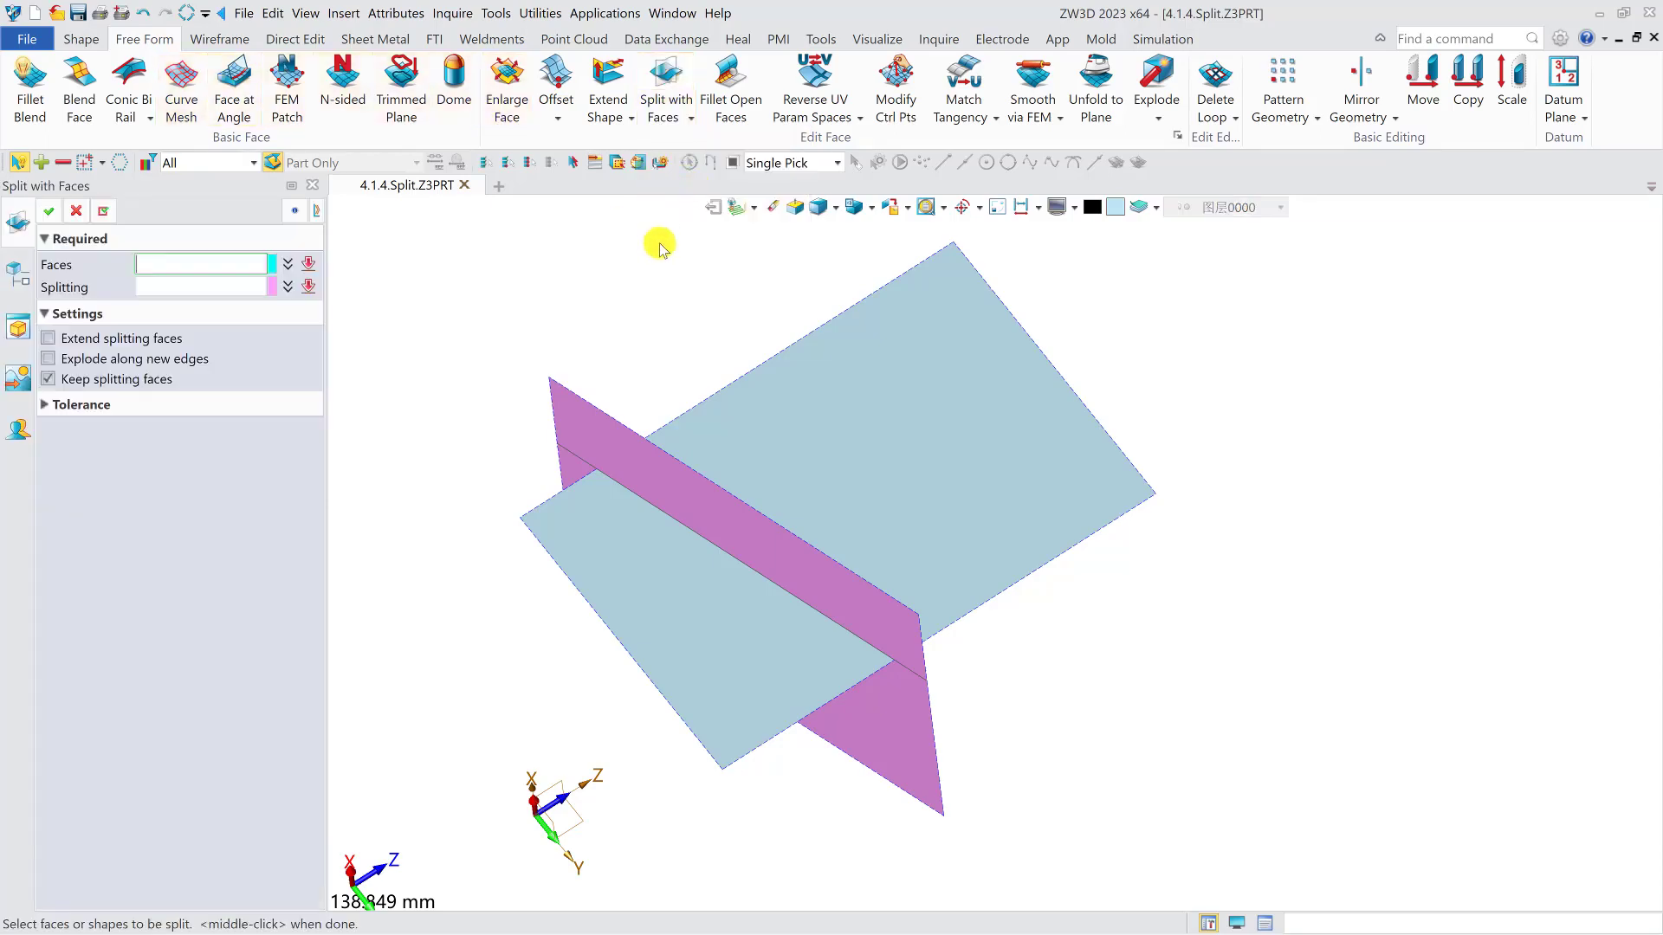
pyautogui.moveTo(766, 347); pyautogui.dragTo(767, 334, button='right')
pyautogui.click(942, 441)
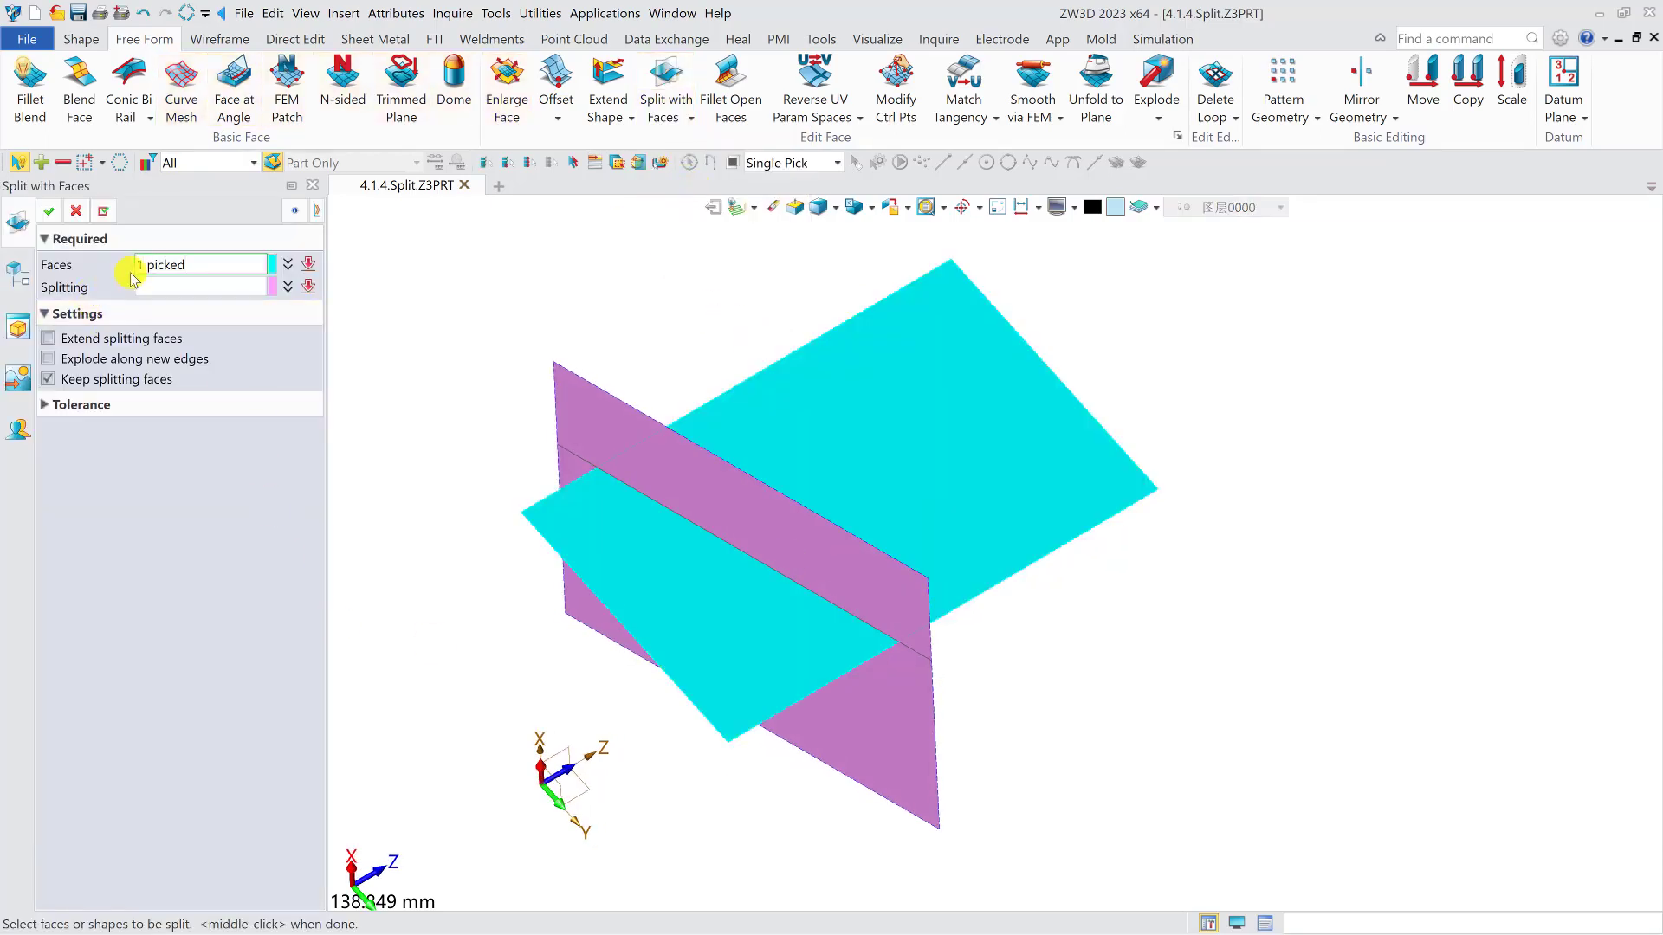
pyautogui.middleClick(471, 401)
pyautogui.click(661, 520)
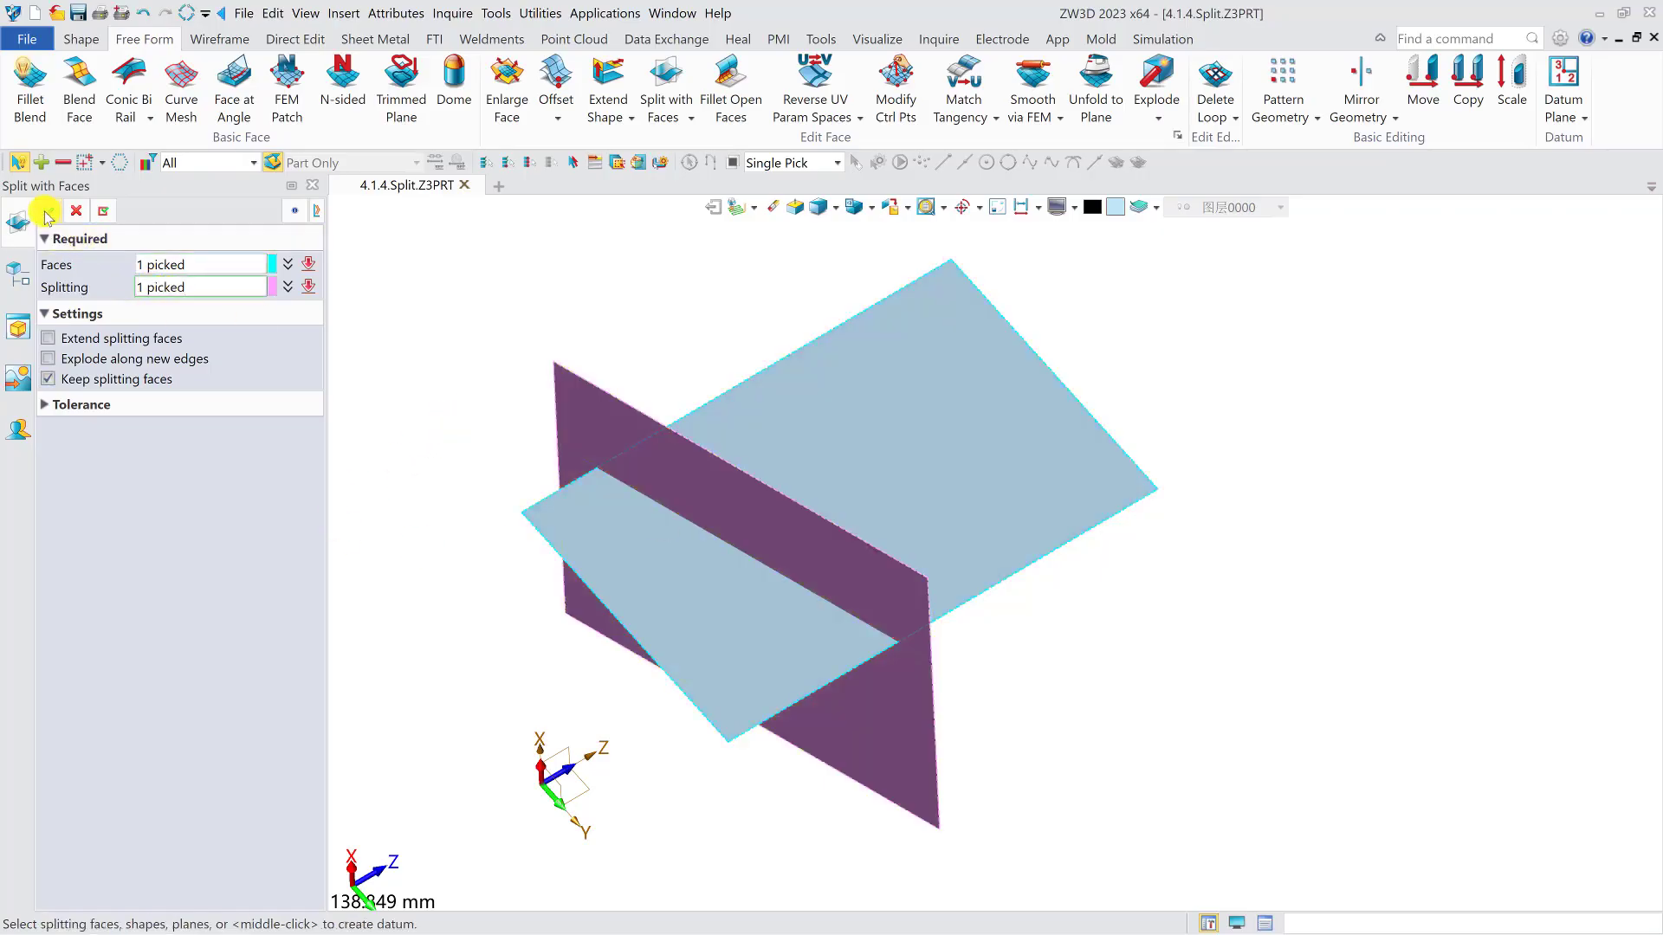
pyautogui.click(48, 211)
# - Turn off Keep splitting faces for the face split
pyautogui.moveTo(855, 386); pyautogui.dragTo(849, 427, button='right')
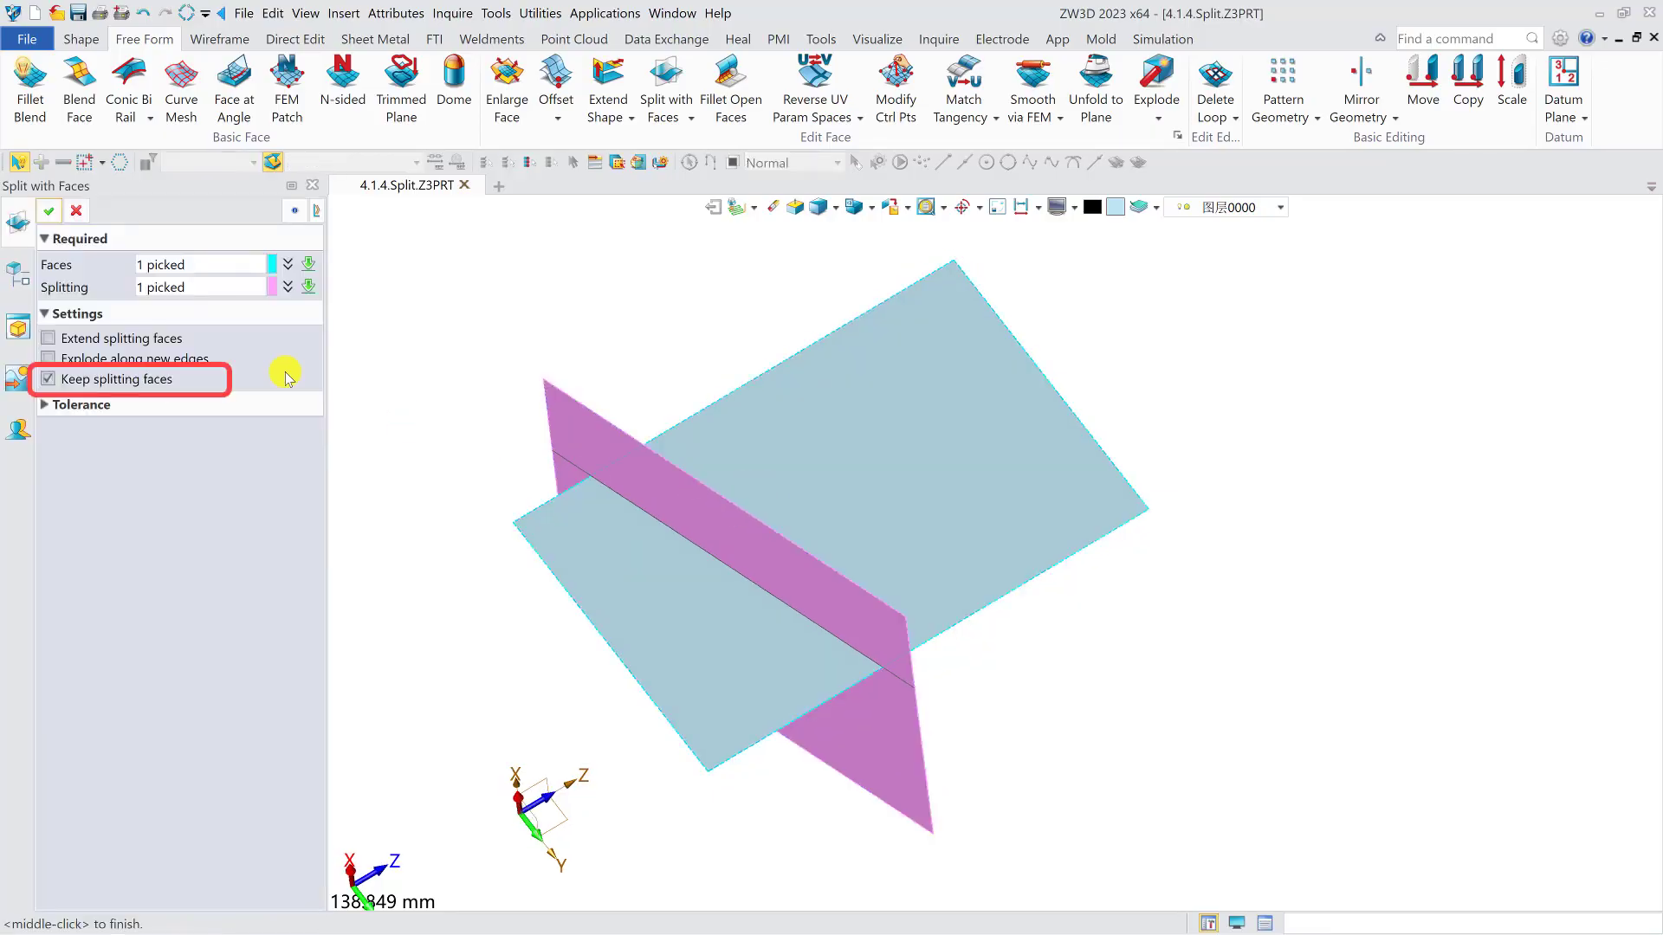
pyautogui.click(48, 378)
pyautogui.click(49, 210)
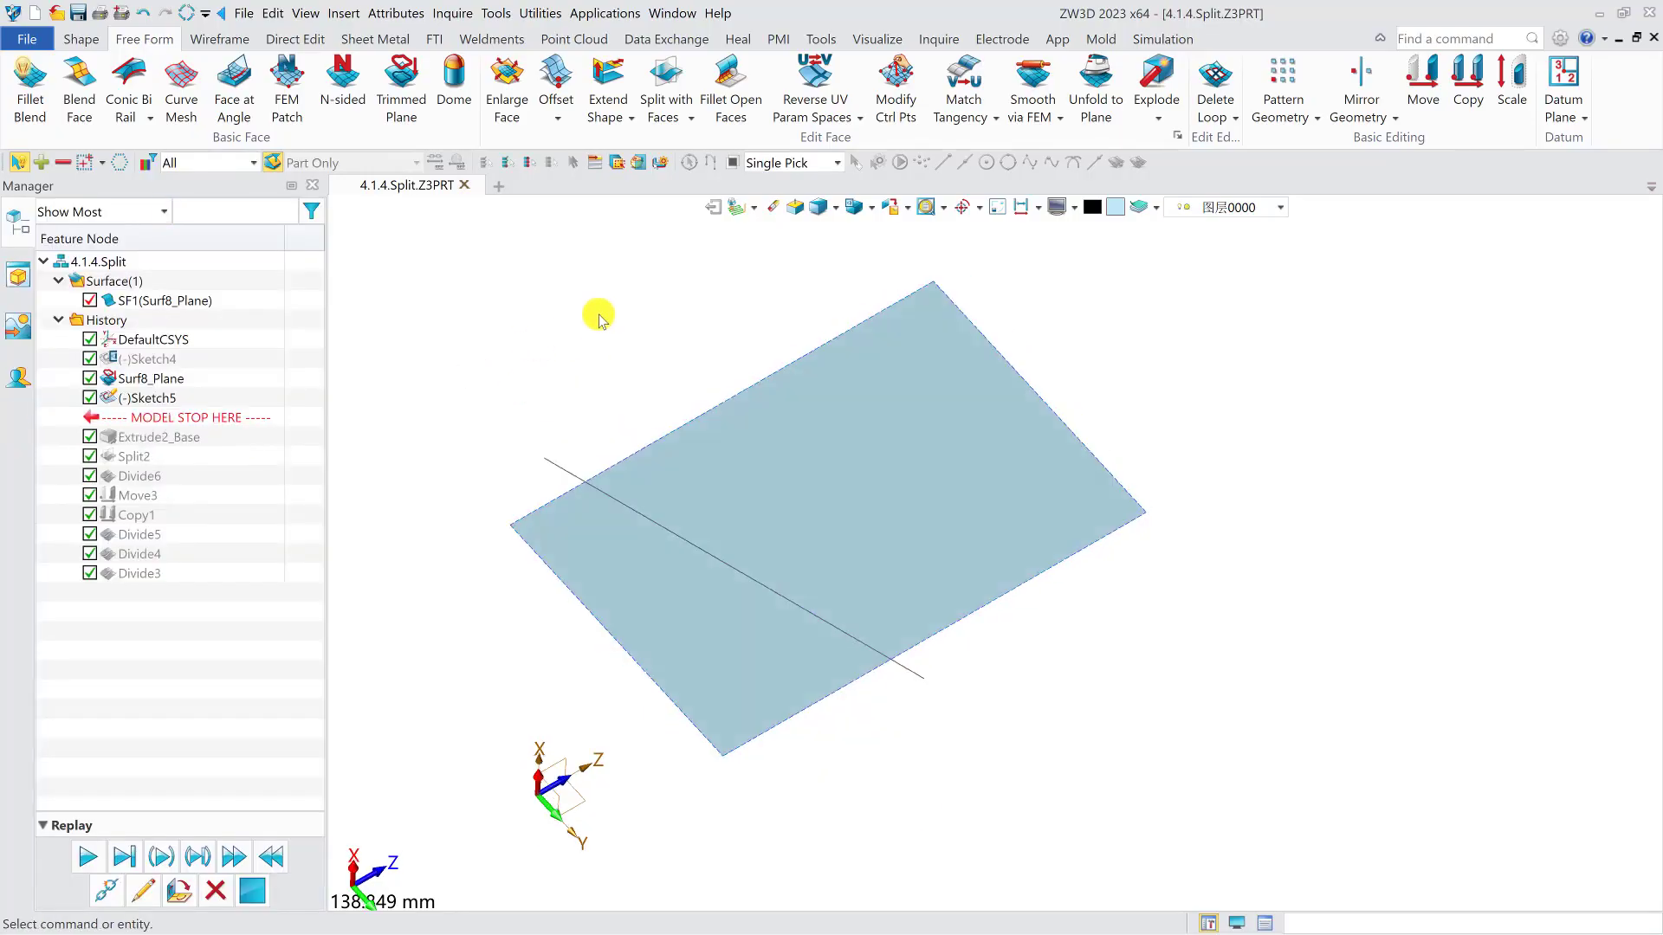
# - Trim the planar face to the sketched line with Trim to Curves, keeping the narrower portion in front of the line
pyautogui.click(669, 118)
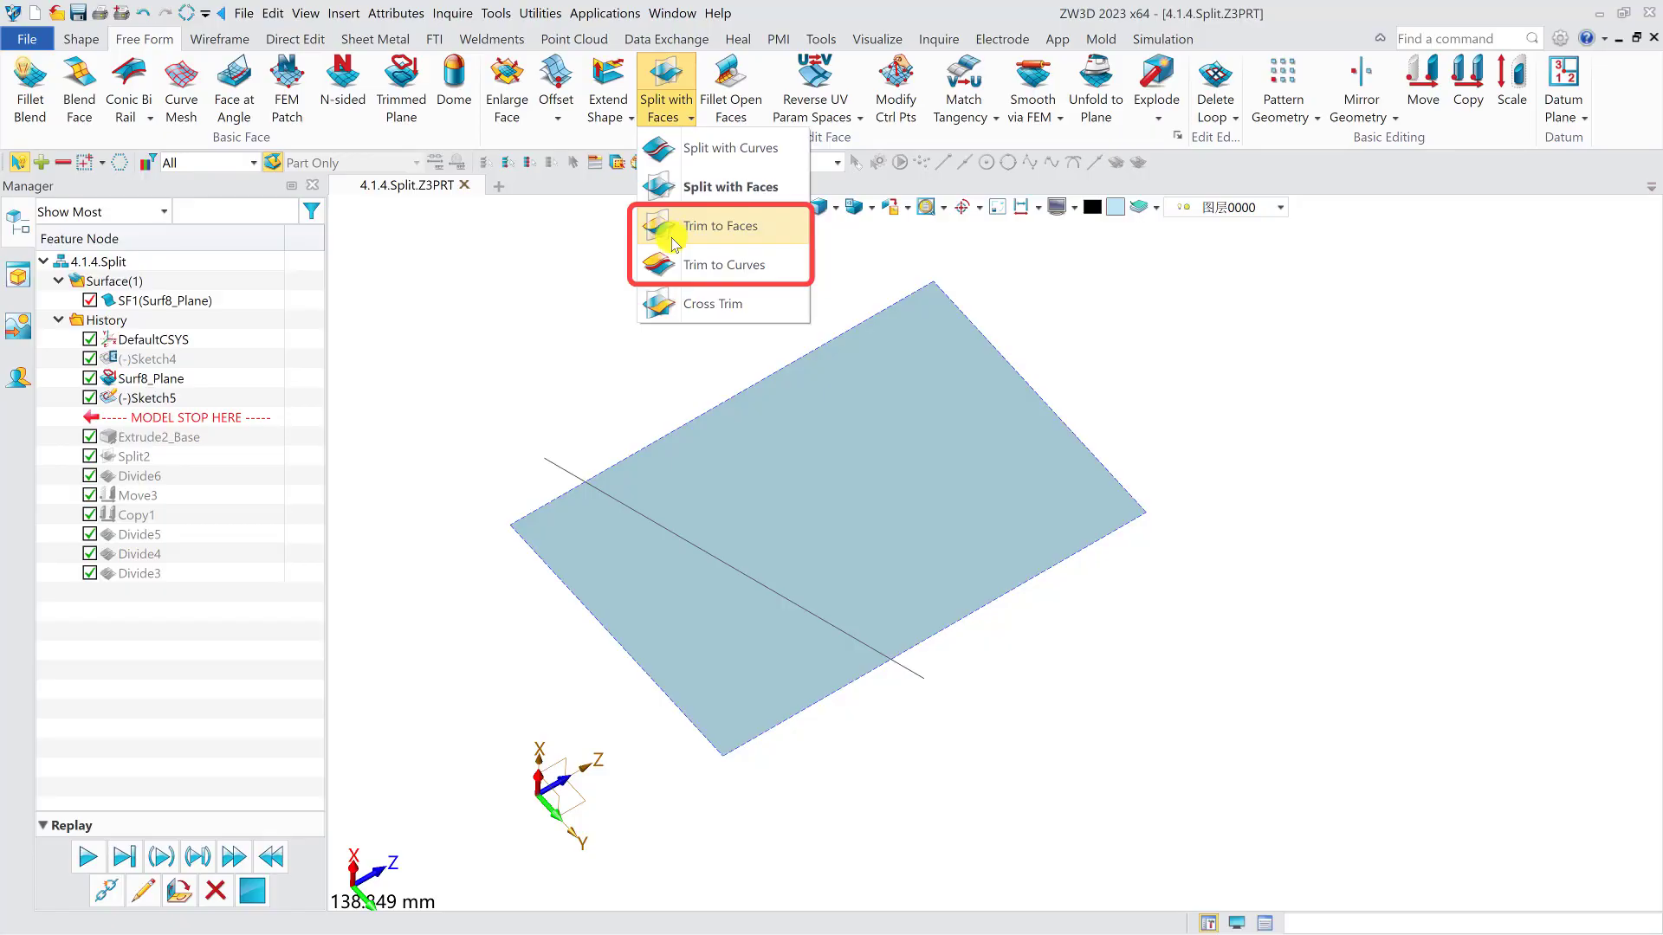
pyautogui.click(680, 264)
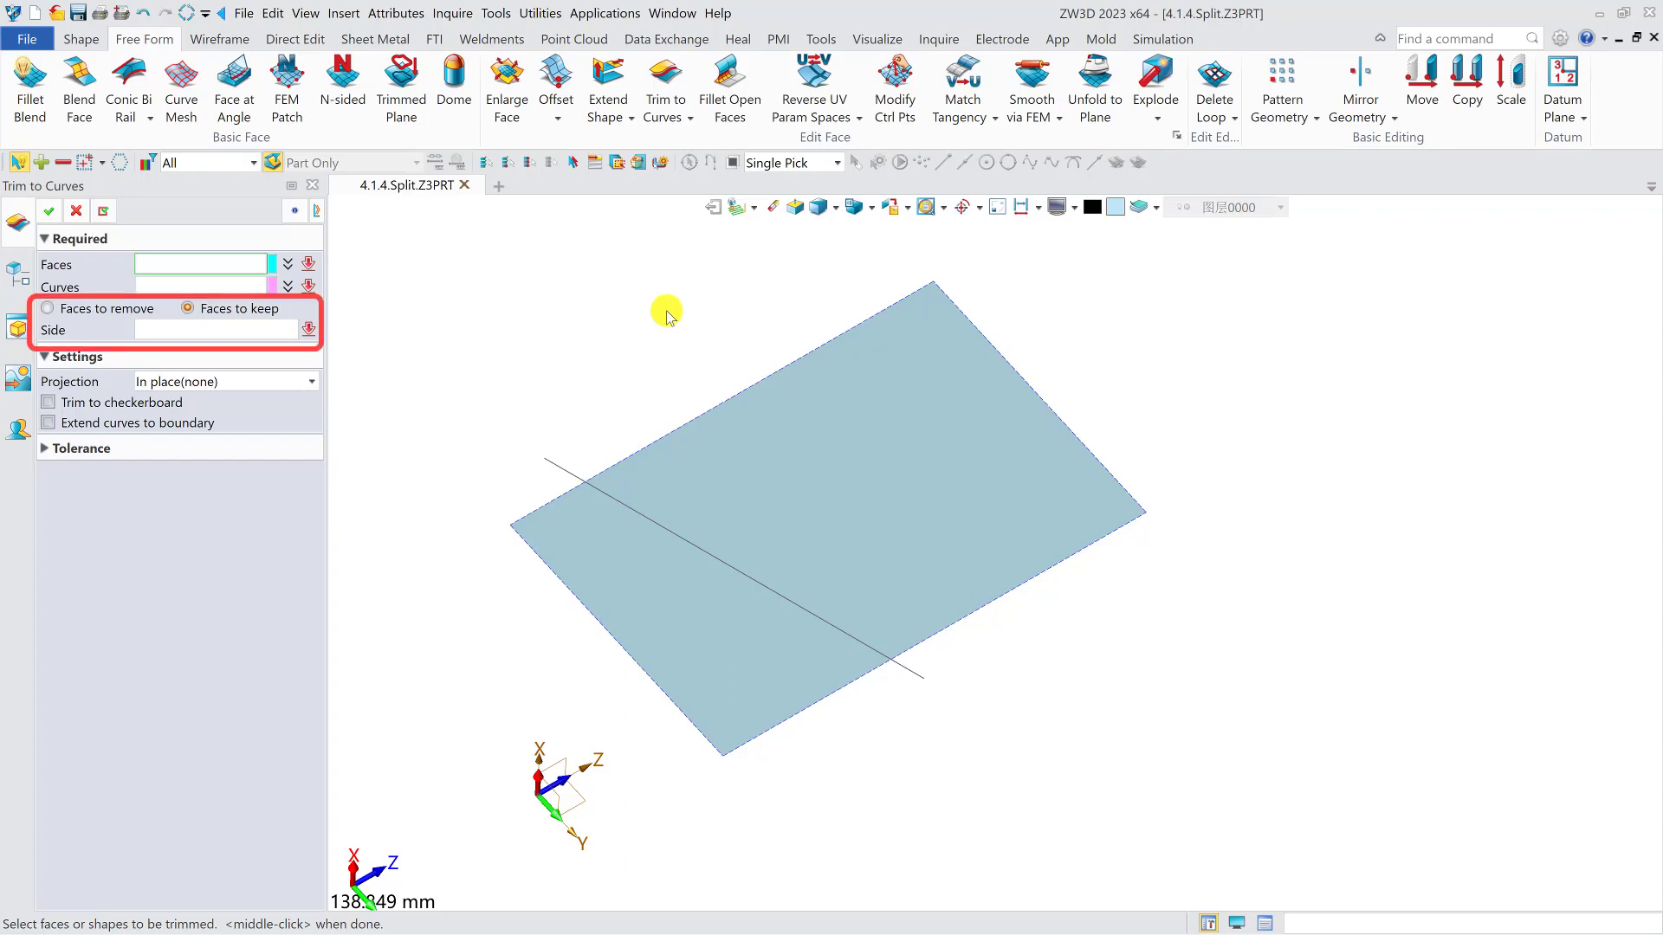
pyautogui.click(795, 437)
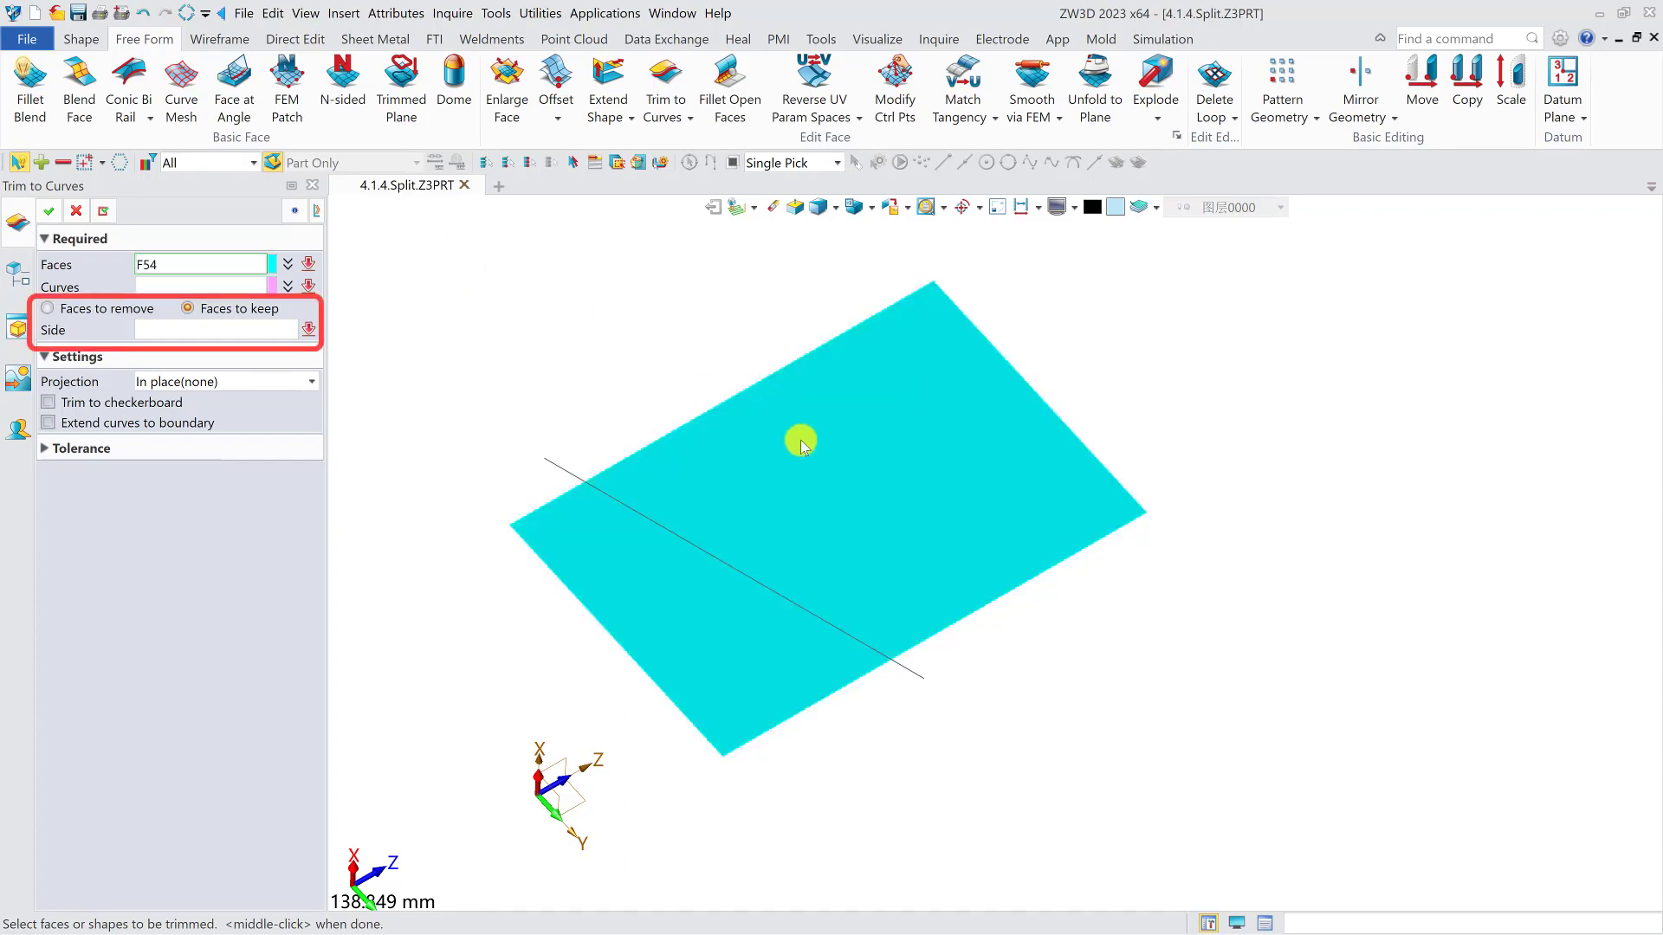
pyautogui.click(225, 286)
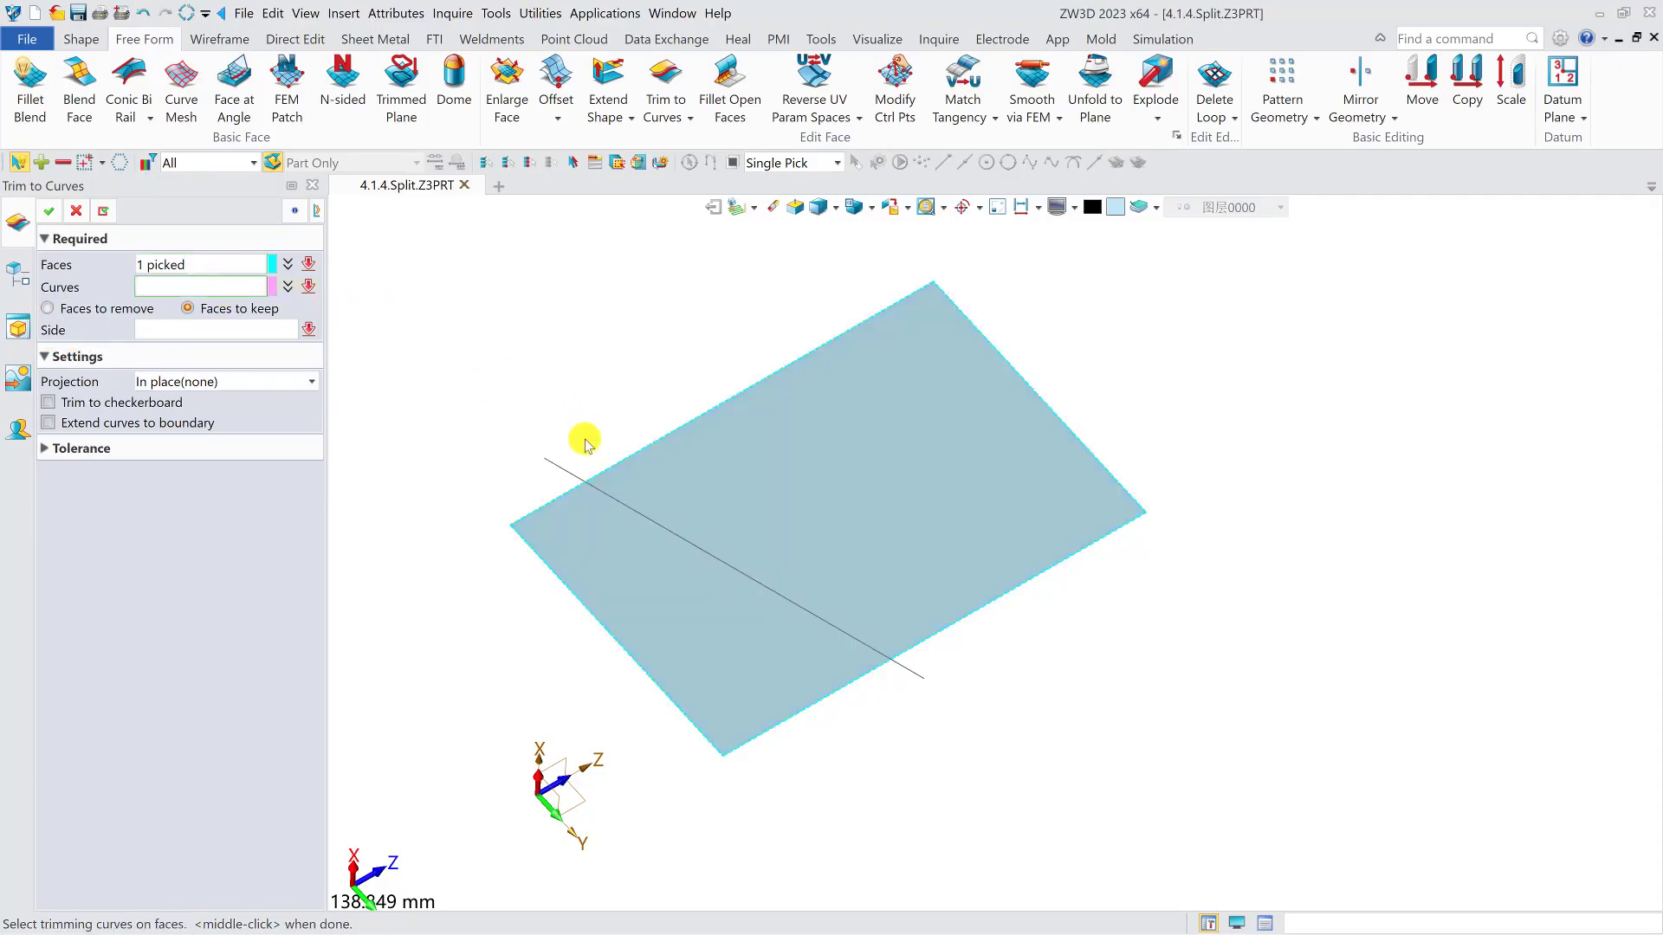
pyautogui.click(564, 469)
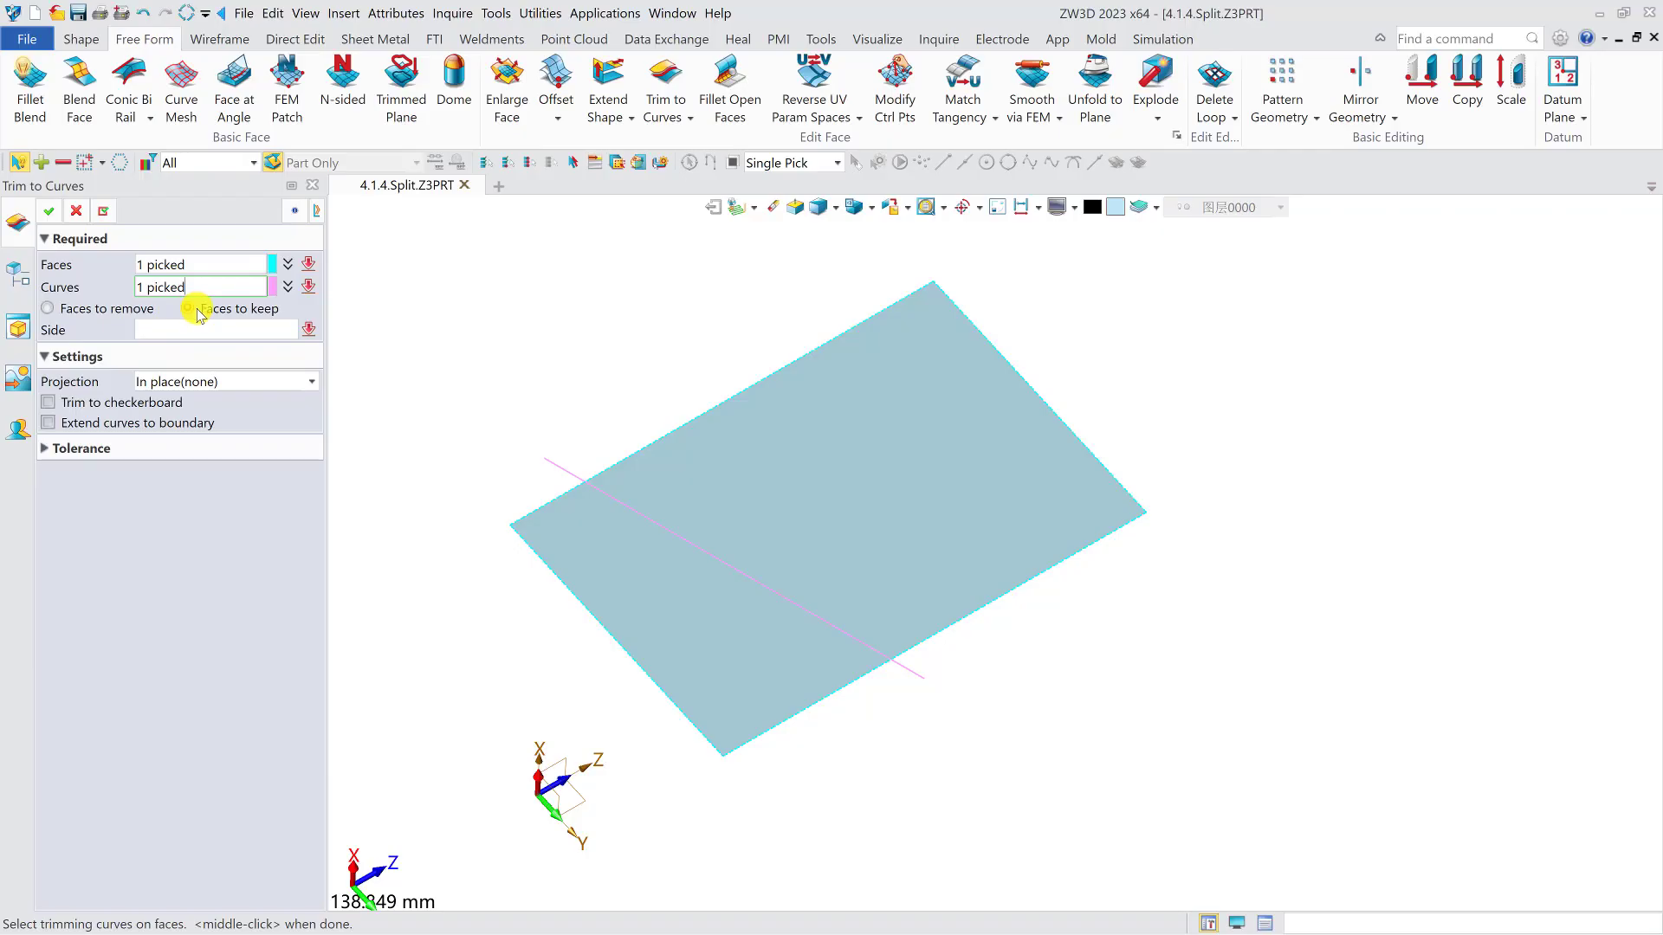
pyautogui.click(219, 331)
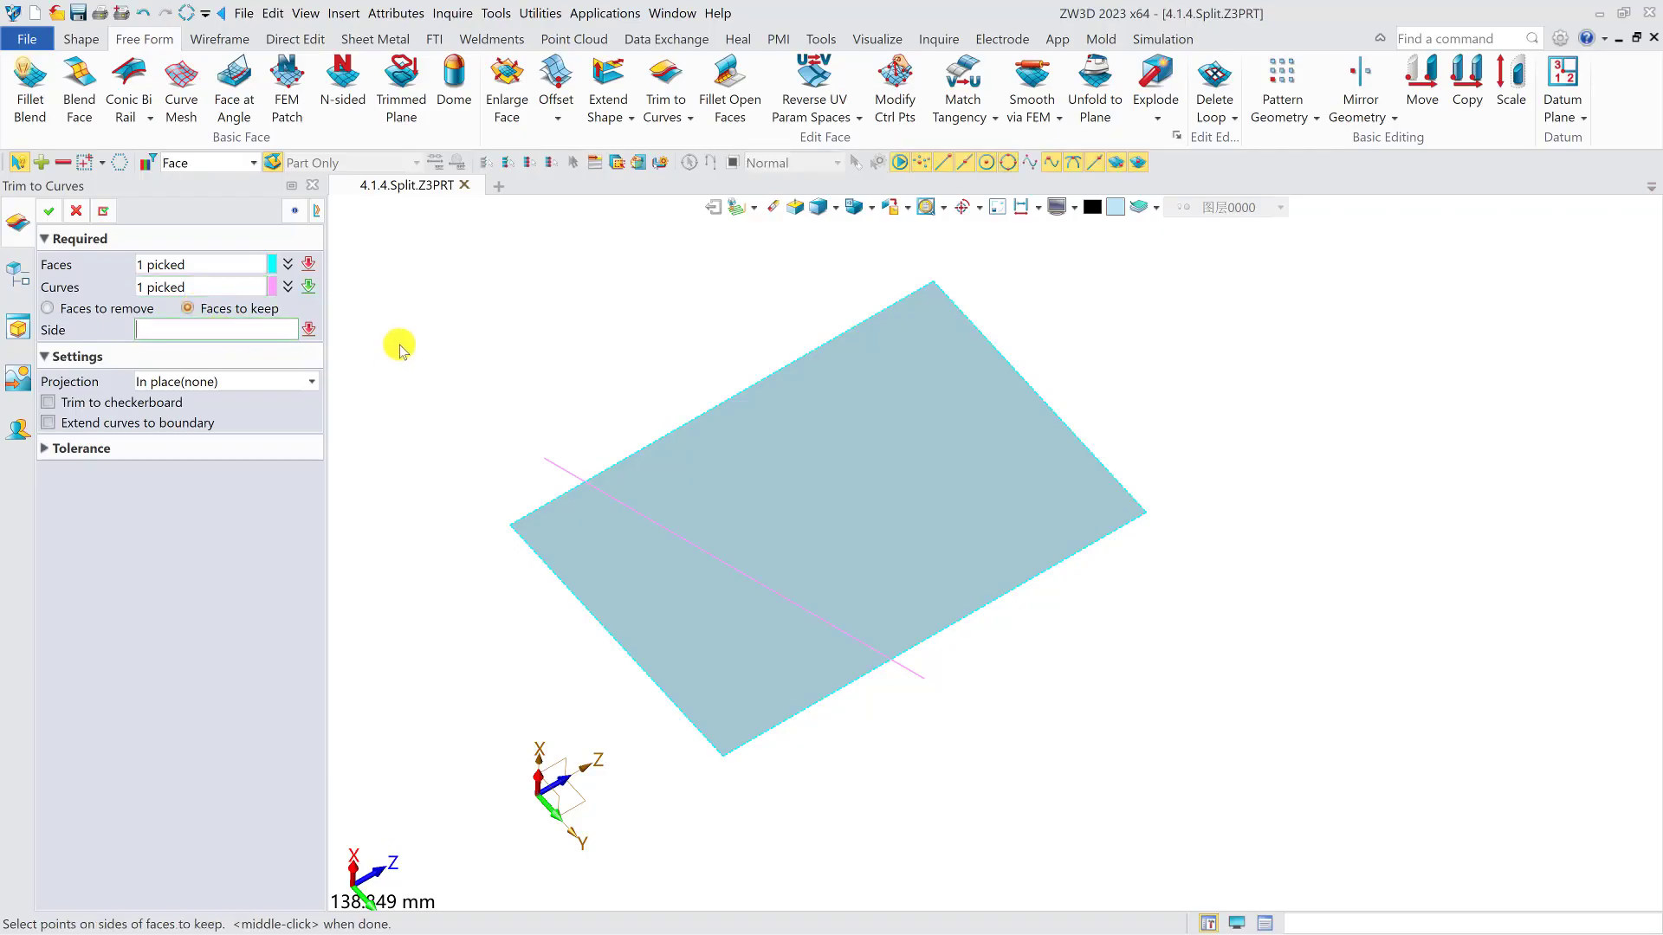
pyautogui.click(680, 614)
pyautogui.click(48, 211)
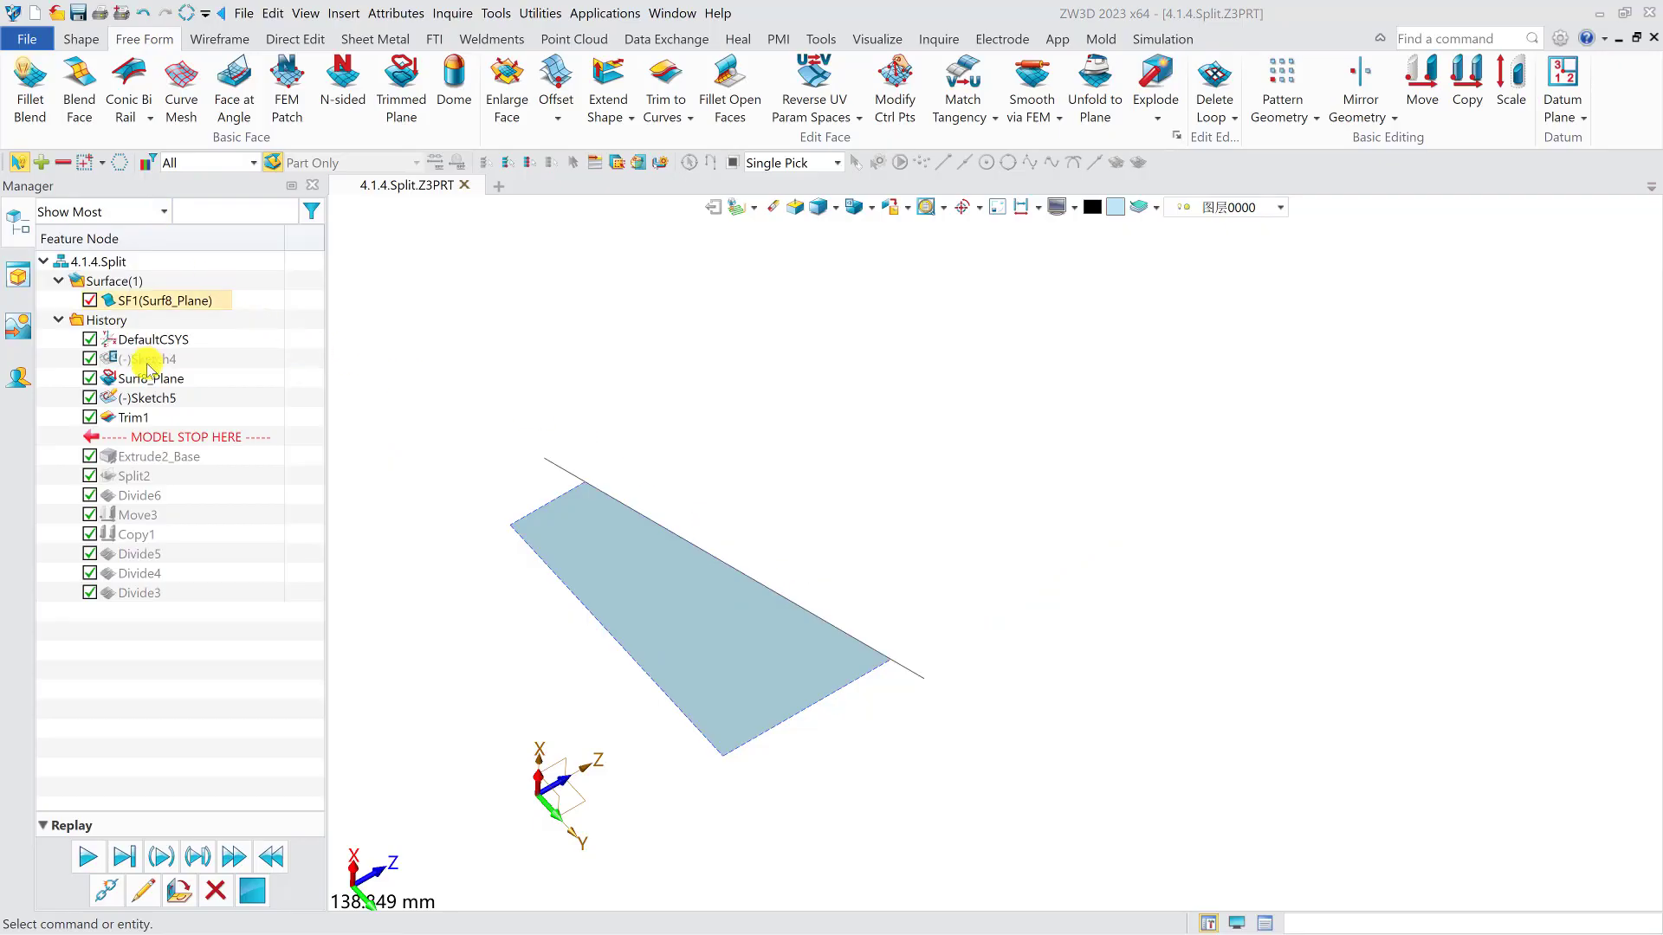
# - Redefine the curve trim with Faces to remove for the same picked side, and review its settings
pyautogui.doubleClick(151, 418)
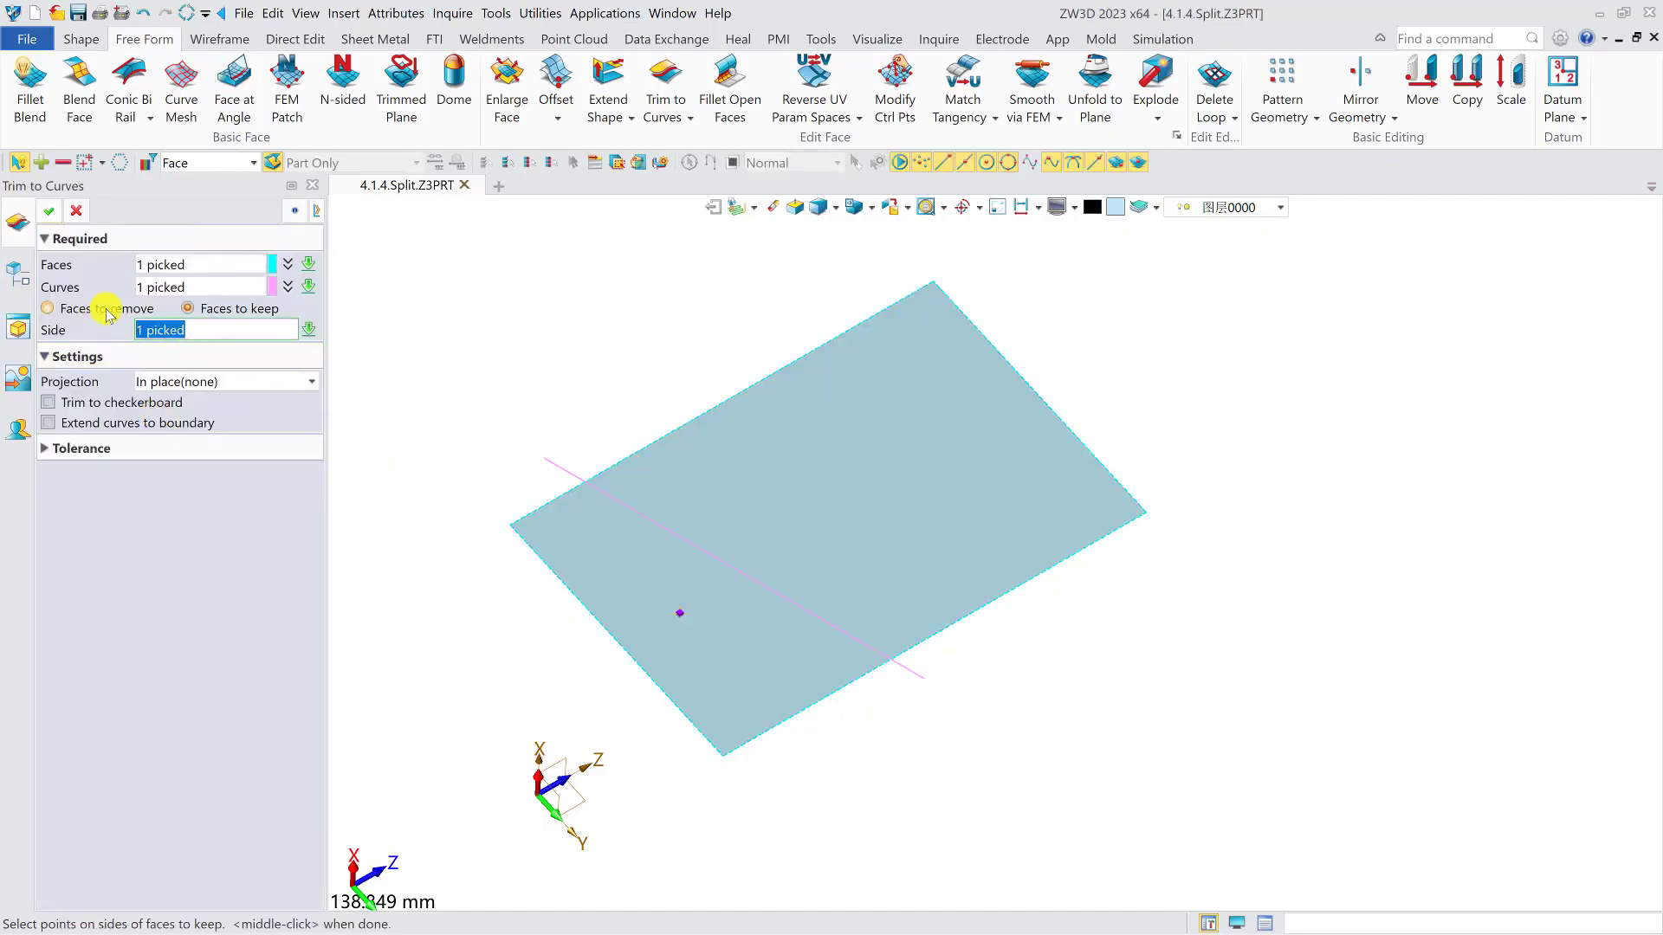
pyautogui.click(48, 211)
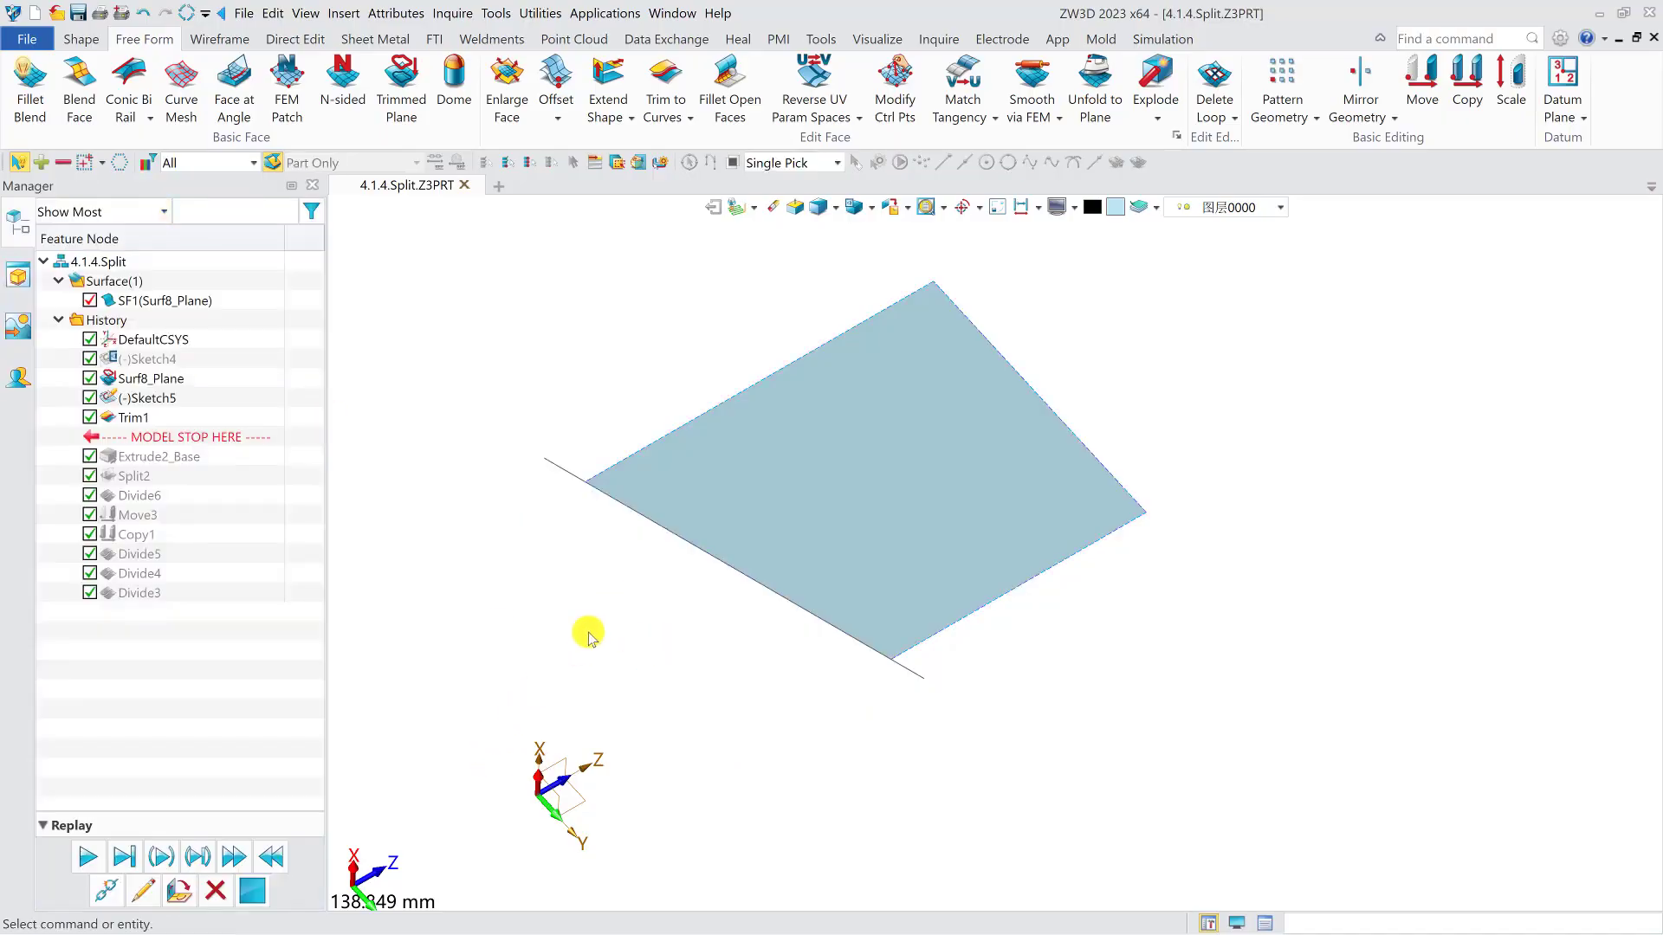
pyautogui.doubleClick(130, 418)
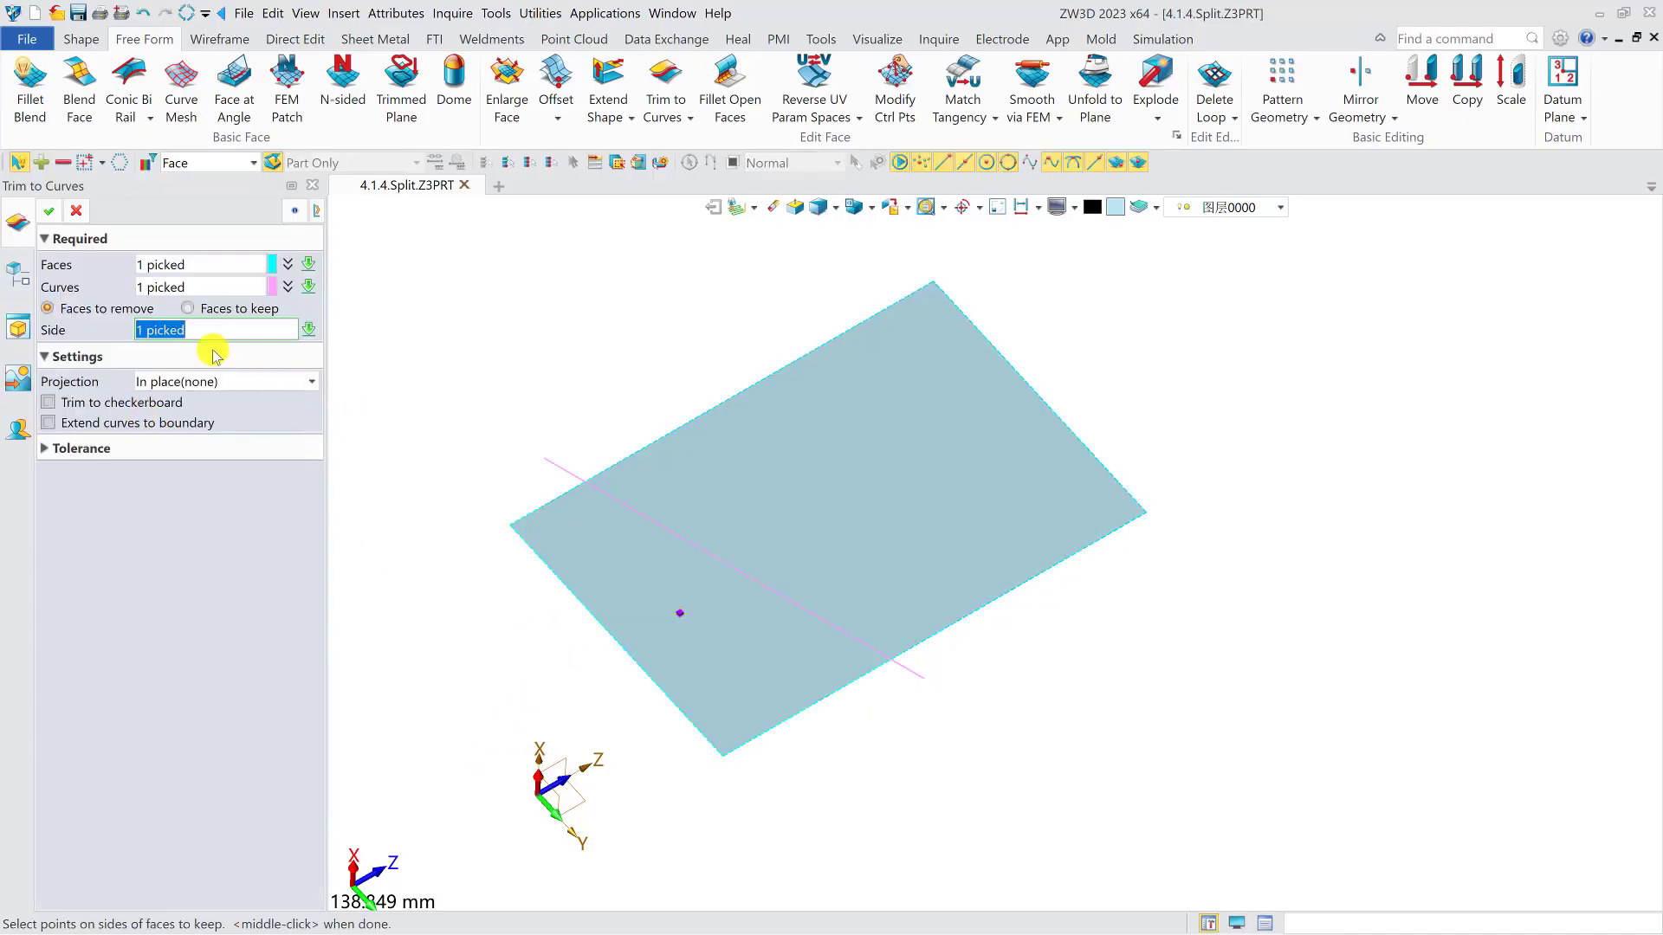
pyautogui.click(78, 212)
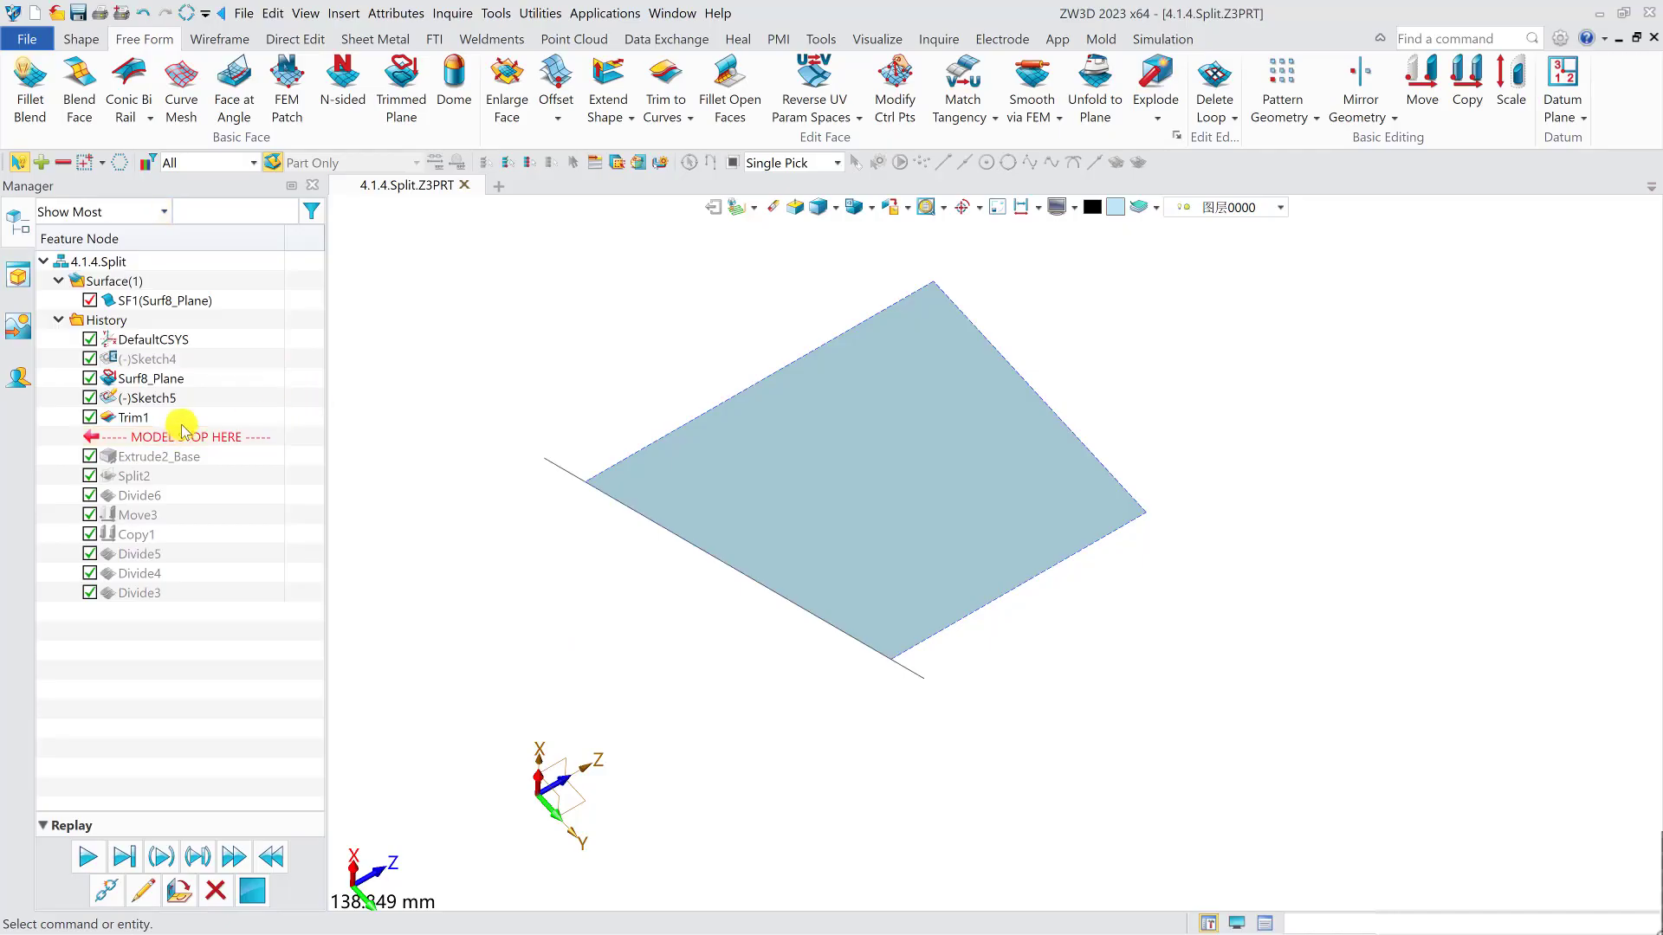
# - Delete the curve trim and roll the history forward to just after the extruded face
pyautogui.rightClick(128, 417)
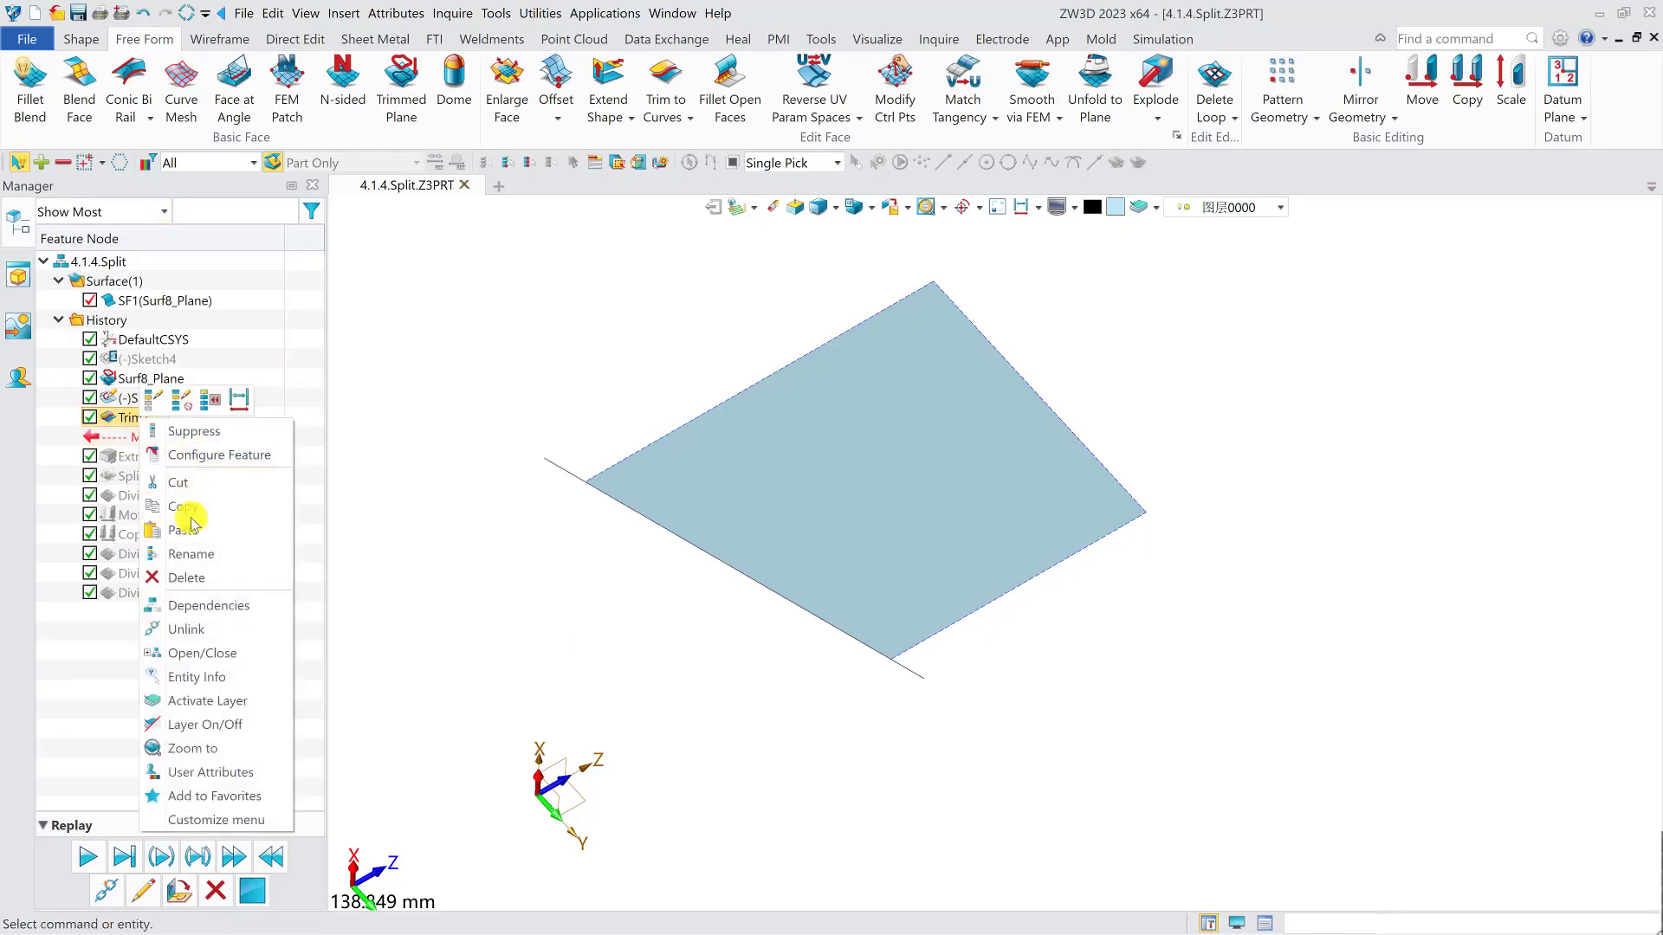
pyautogui.click(187, 578)
pyautogui.moveTo(190, 417); pyautogui.dragTo(209, 444)
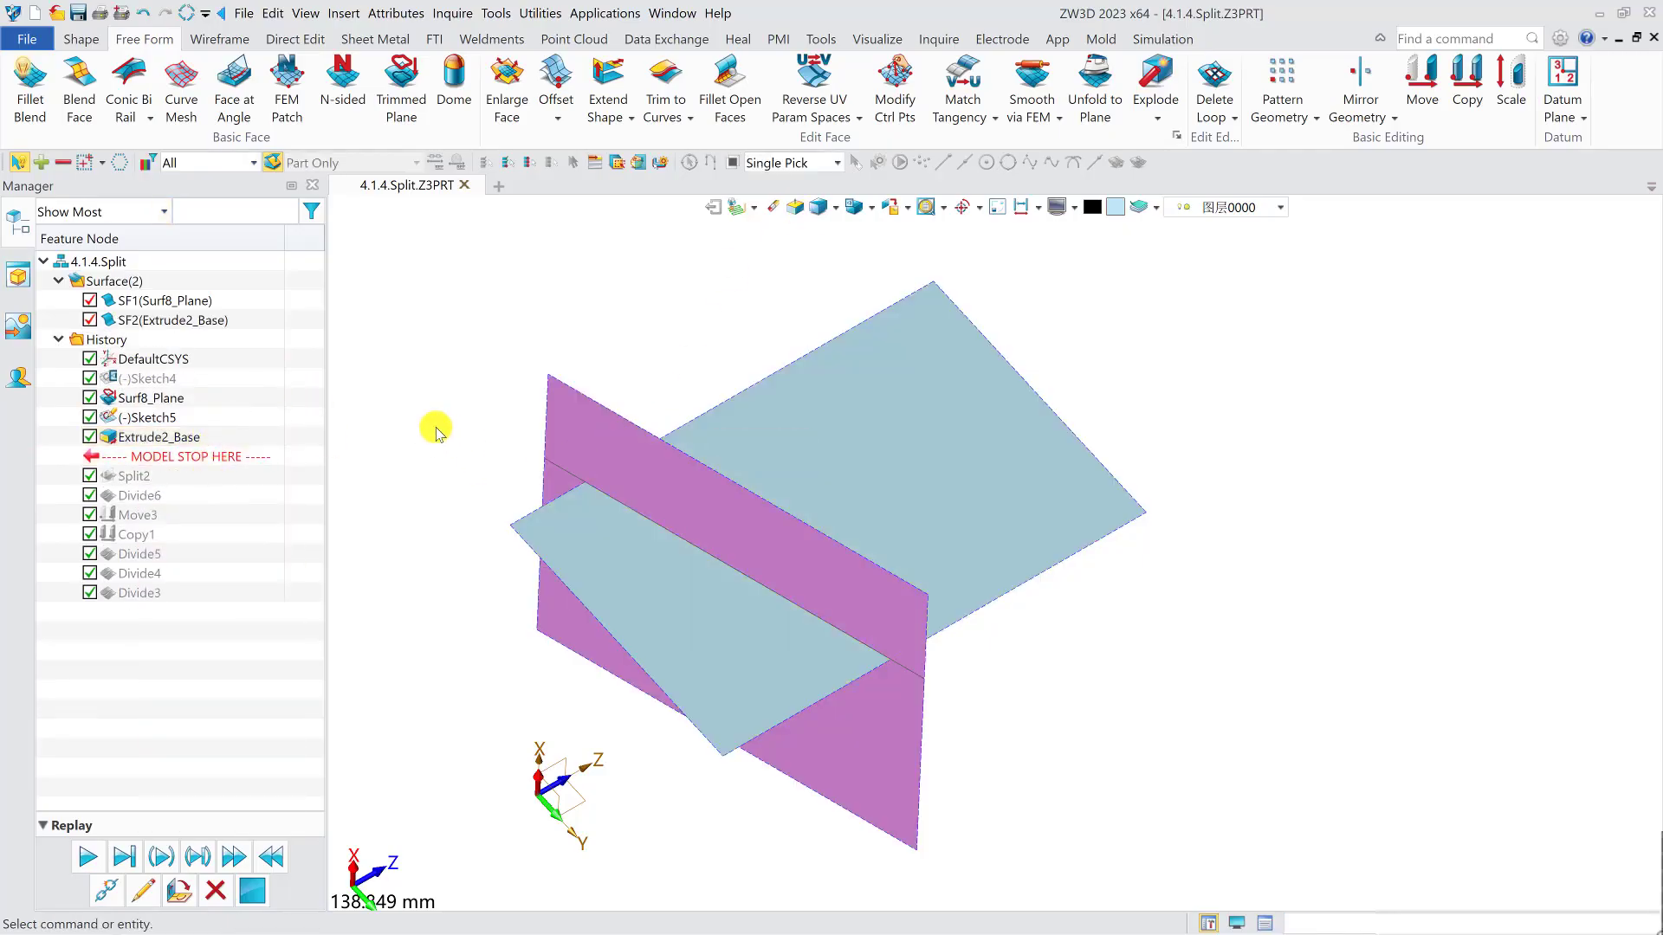
# - Trim the planar face against the extruded face with Trim to Faces, leaving Flip side to keep off and Keep trimming faces on
pyautogui.click(690, 117)
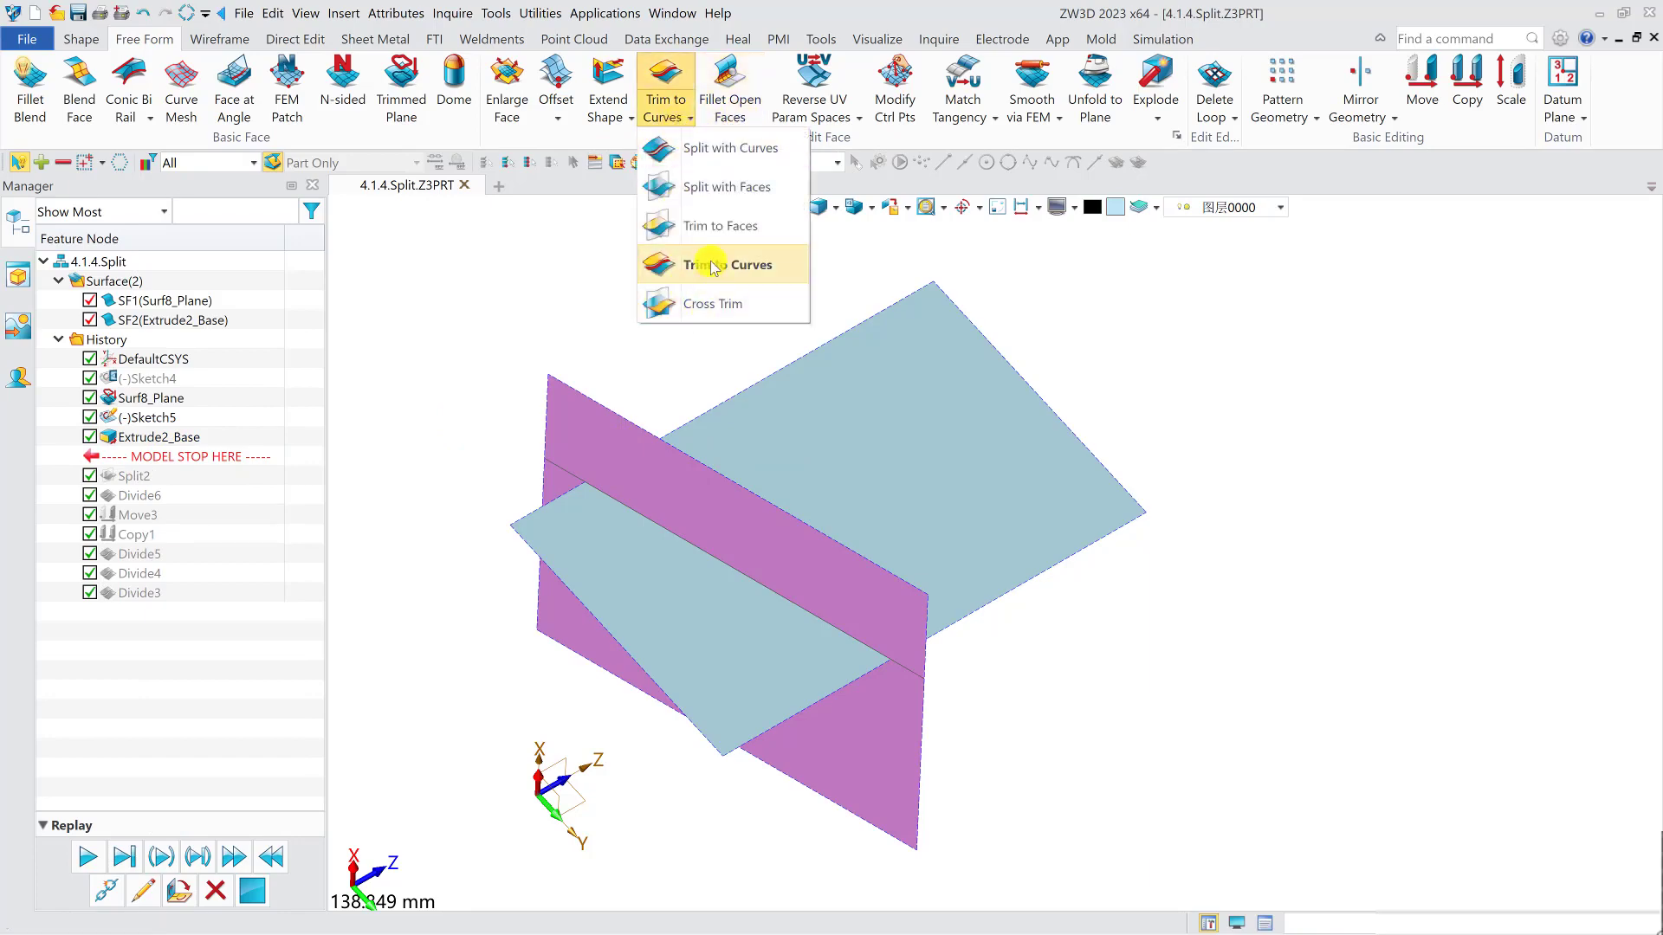
pyautogui.click(719, 227)
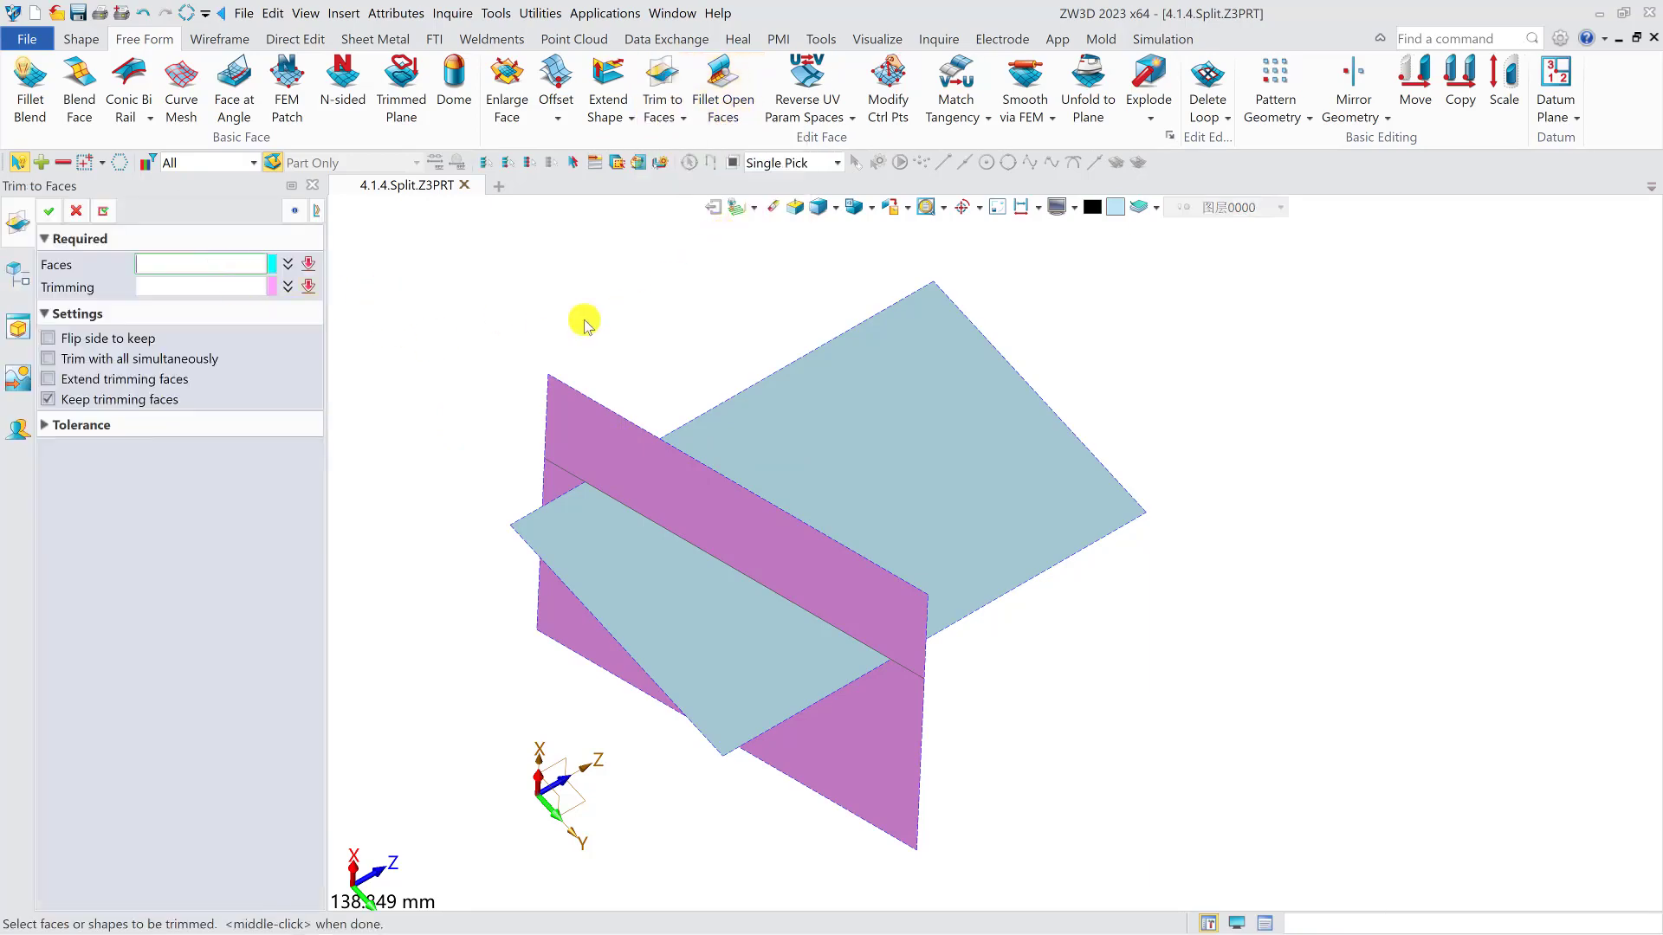
pyautogui.click(831, 366)
pyautogui.click(163, 288)
pyautogui.click(574, 444)
pyautogui.moveTo(991, 482)
pyautogui.mouseDown(button='right')
pyautogui.moveTo(947, 501)
pyautogui.moveTo(962, 494)
pyautogui.mouseUp(button='right')
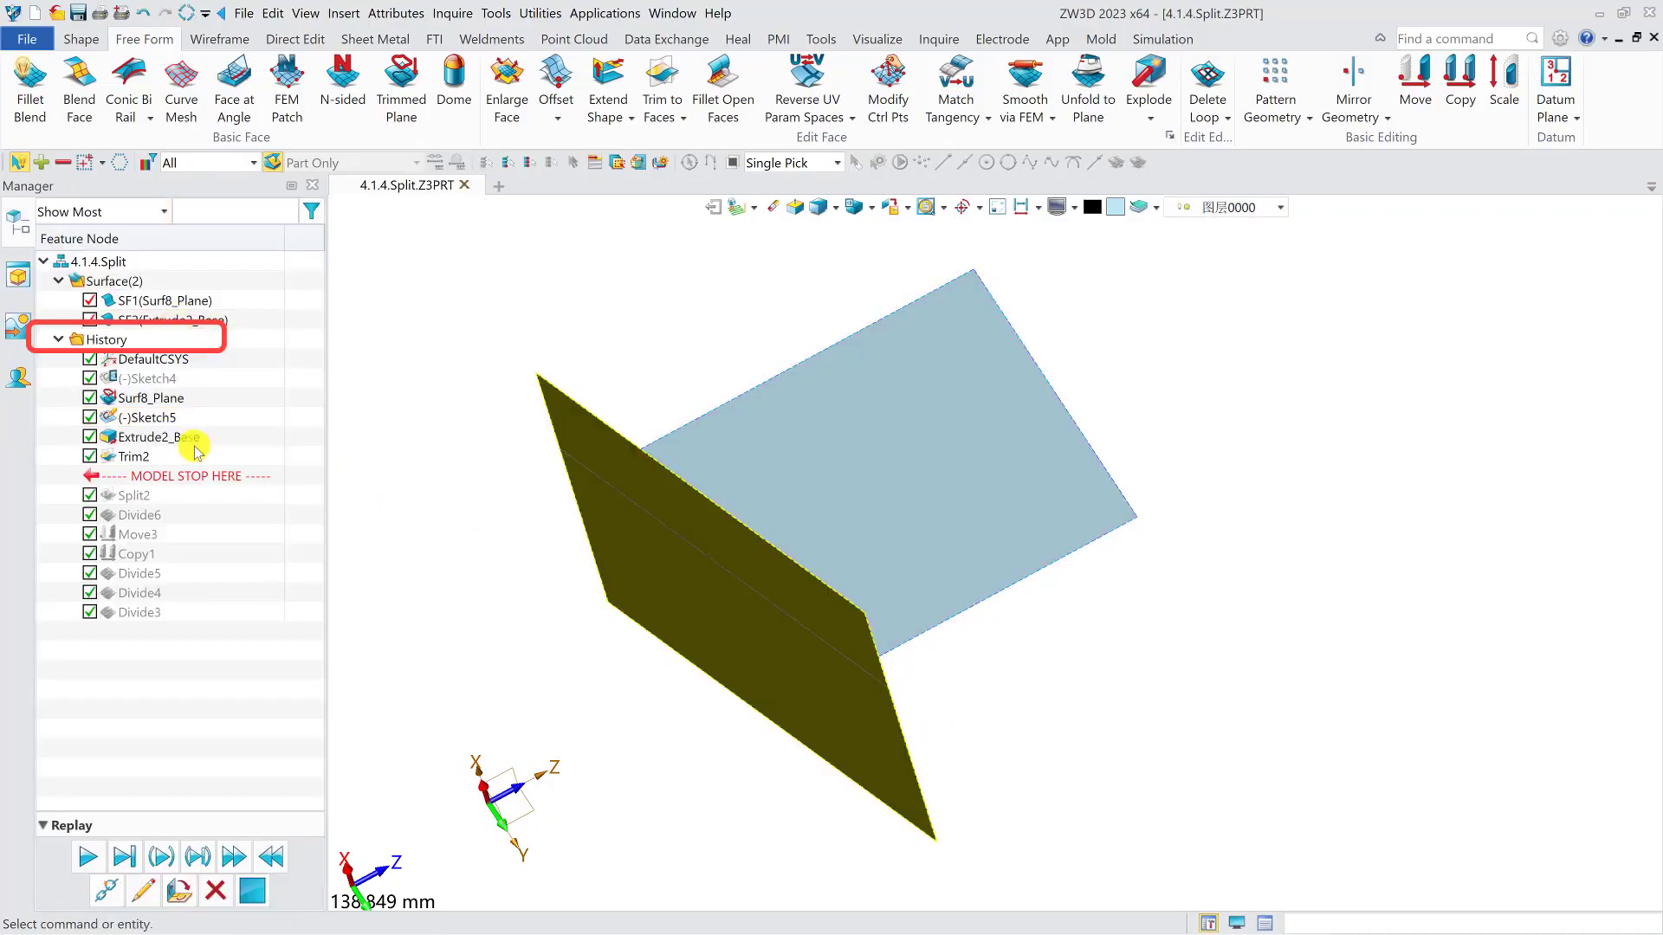
# - Redefine the face trim with Flip side to keep turned on and Keep trimming faces turned off
pyautogui.doubleClick(242, 438)
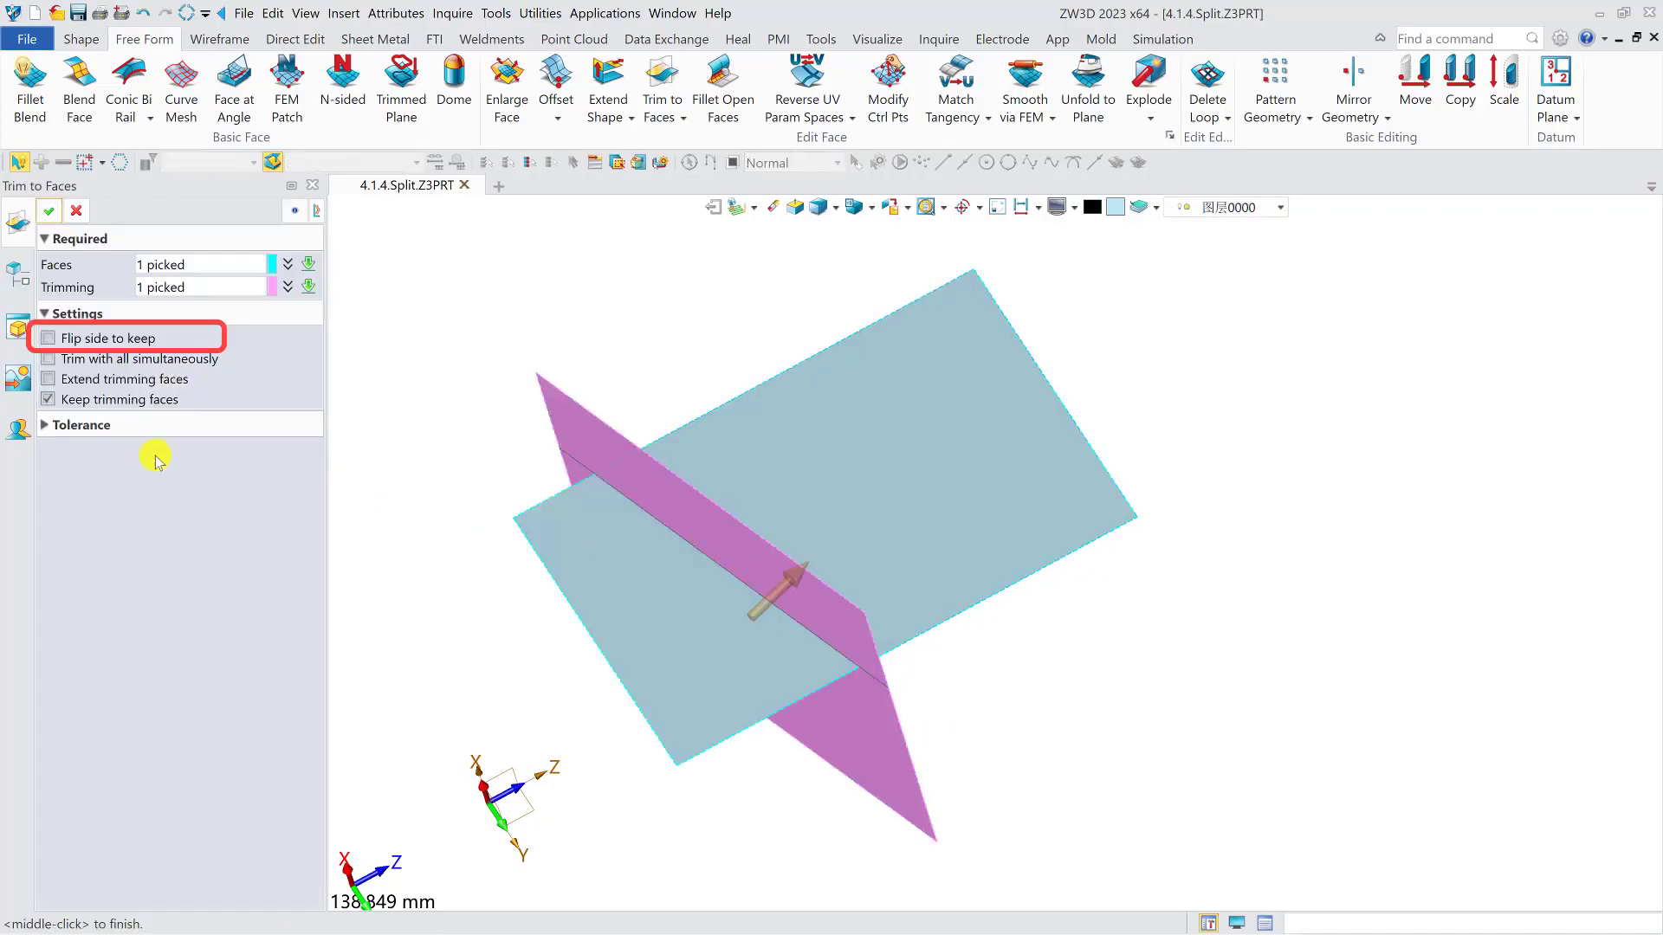
pyautogui.click(102, 344)
pyautogui.click(49, 211)
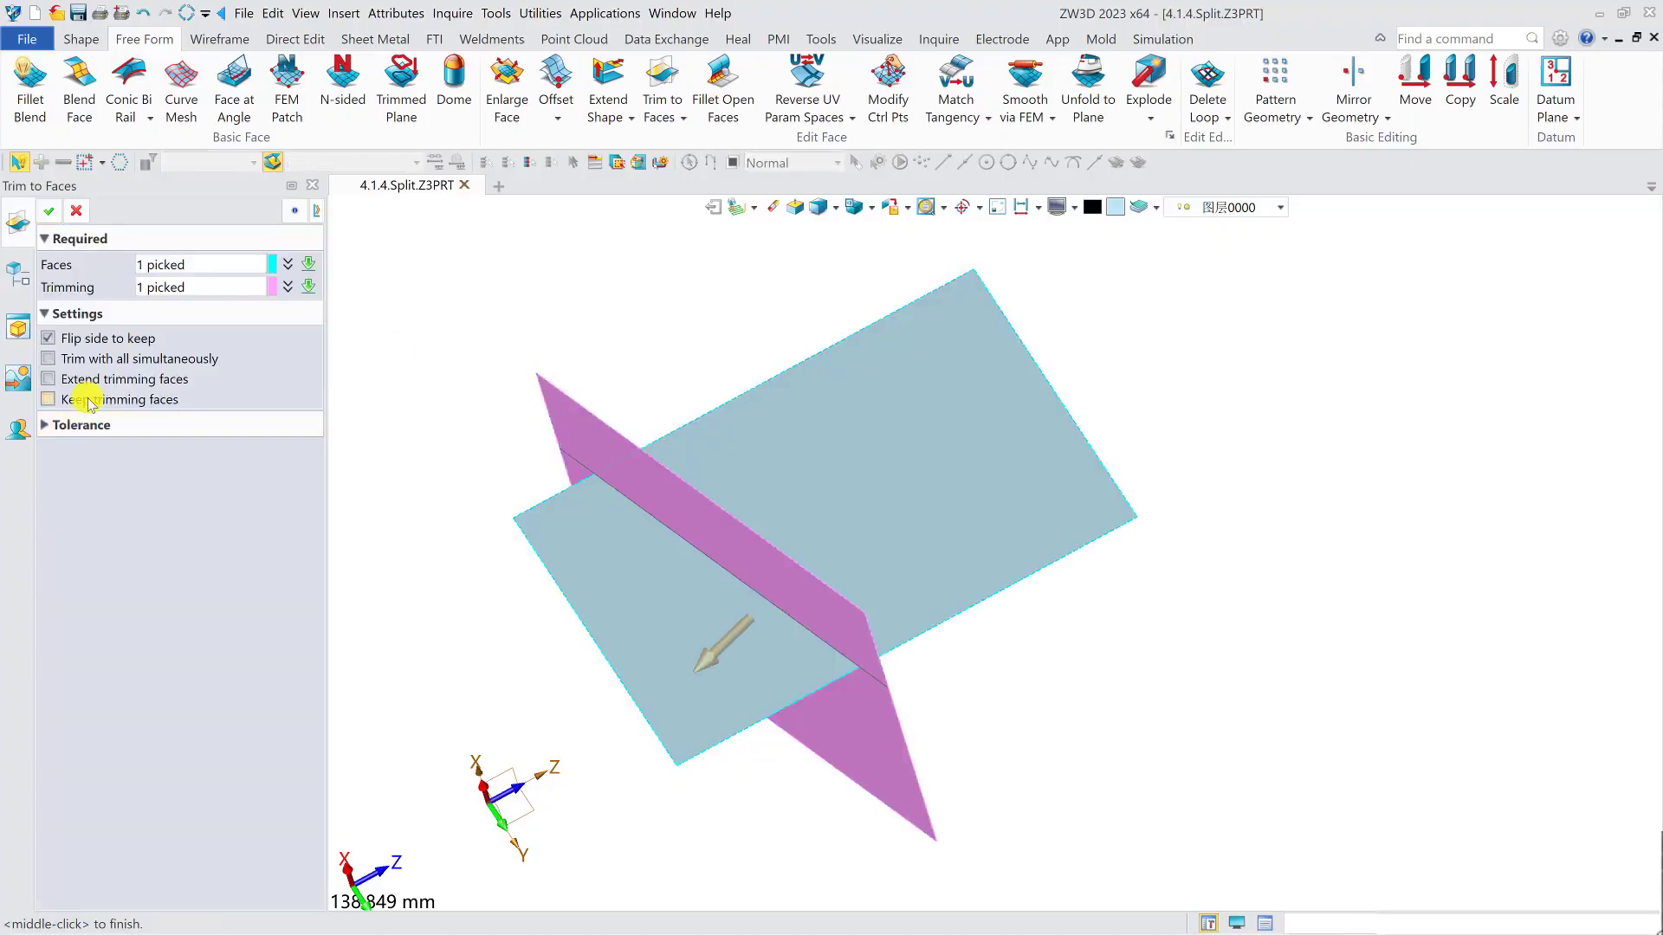
pyautogui.click(48, 211)
pyautogui.moveTo(617, 438); pyautogui.dragTo(663, 433, button='right')
pyautogui.doubleClick(152, 439)
pyautogui.click(77, 212)
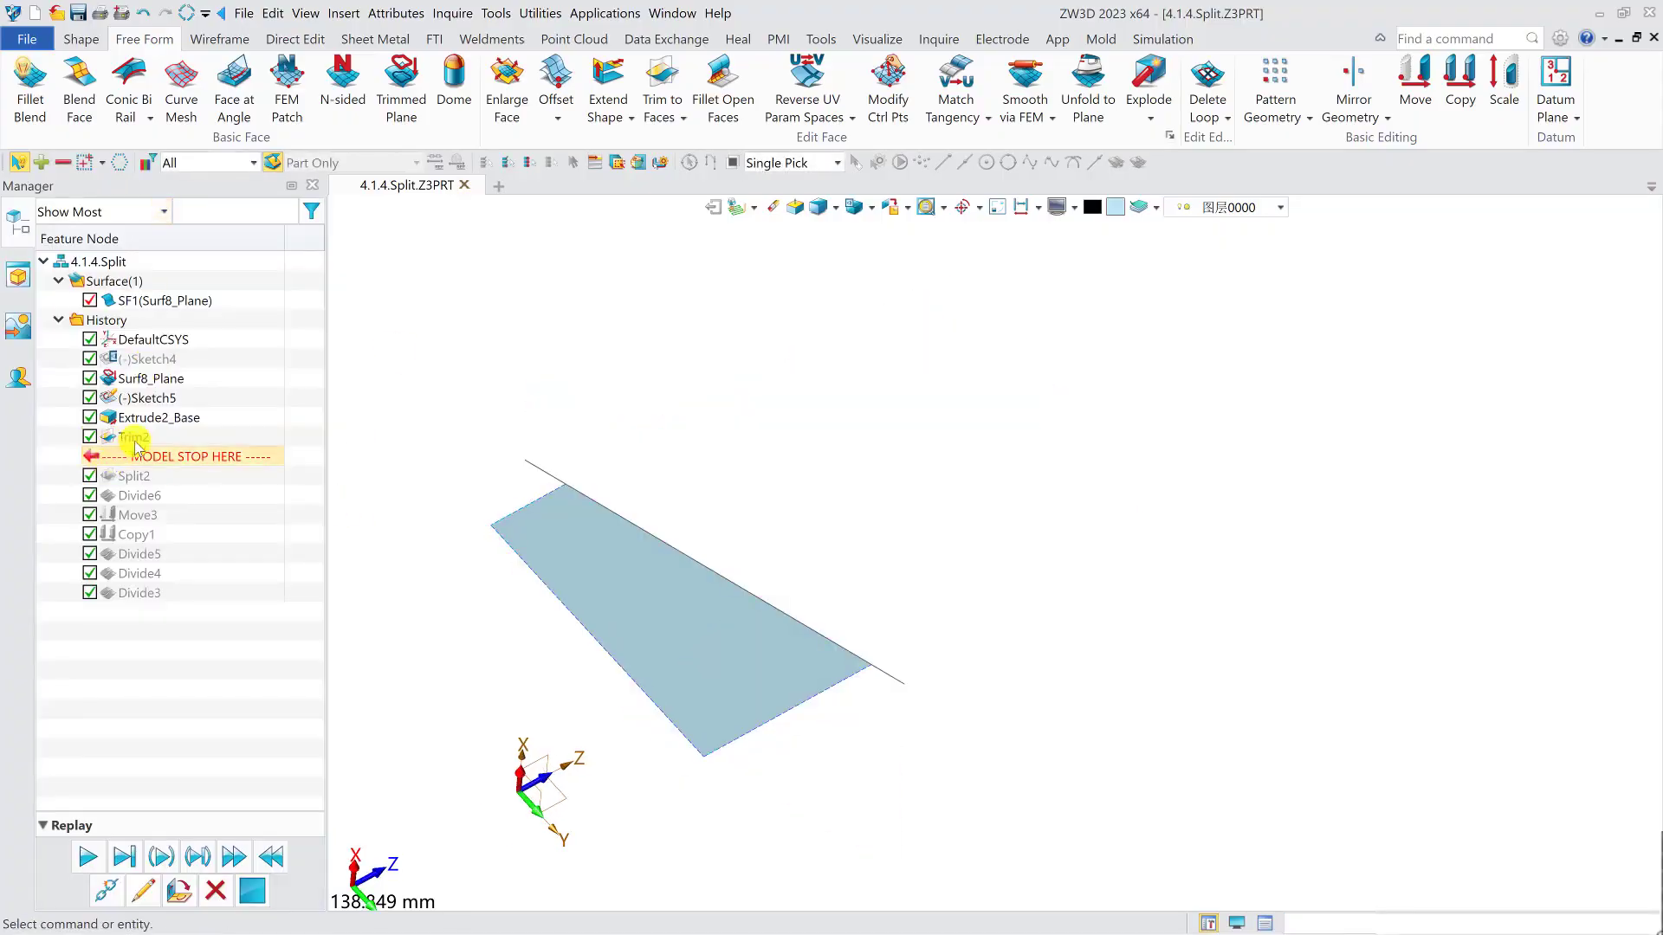
# - Edit the sketch behind the extruded face, shortening its line so the lower end stops inside the planar face
pyautogui.click(149, 419)
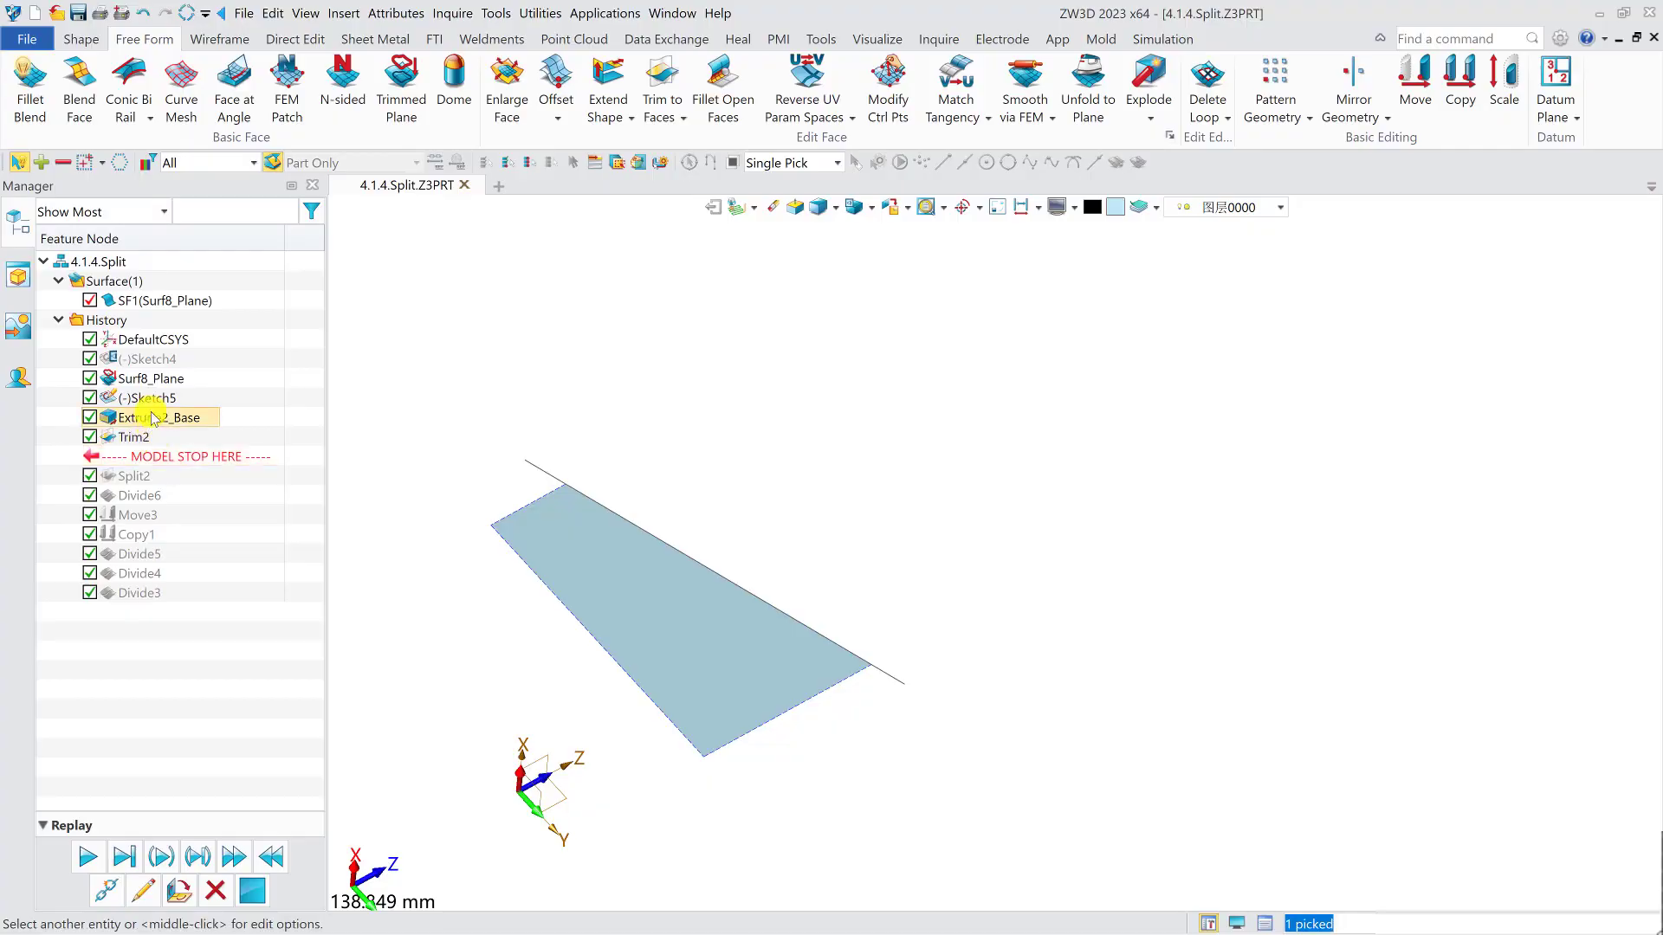
pyautogui.doubleClick(152, 399)
pyautogui.moveTo(1092, 627); pyautogui.dragTo(428, 730, button='middle')
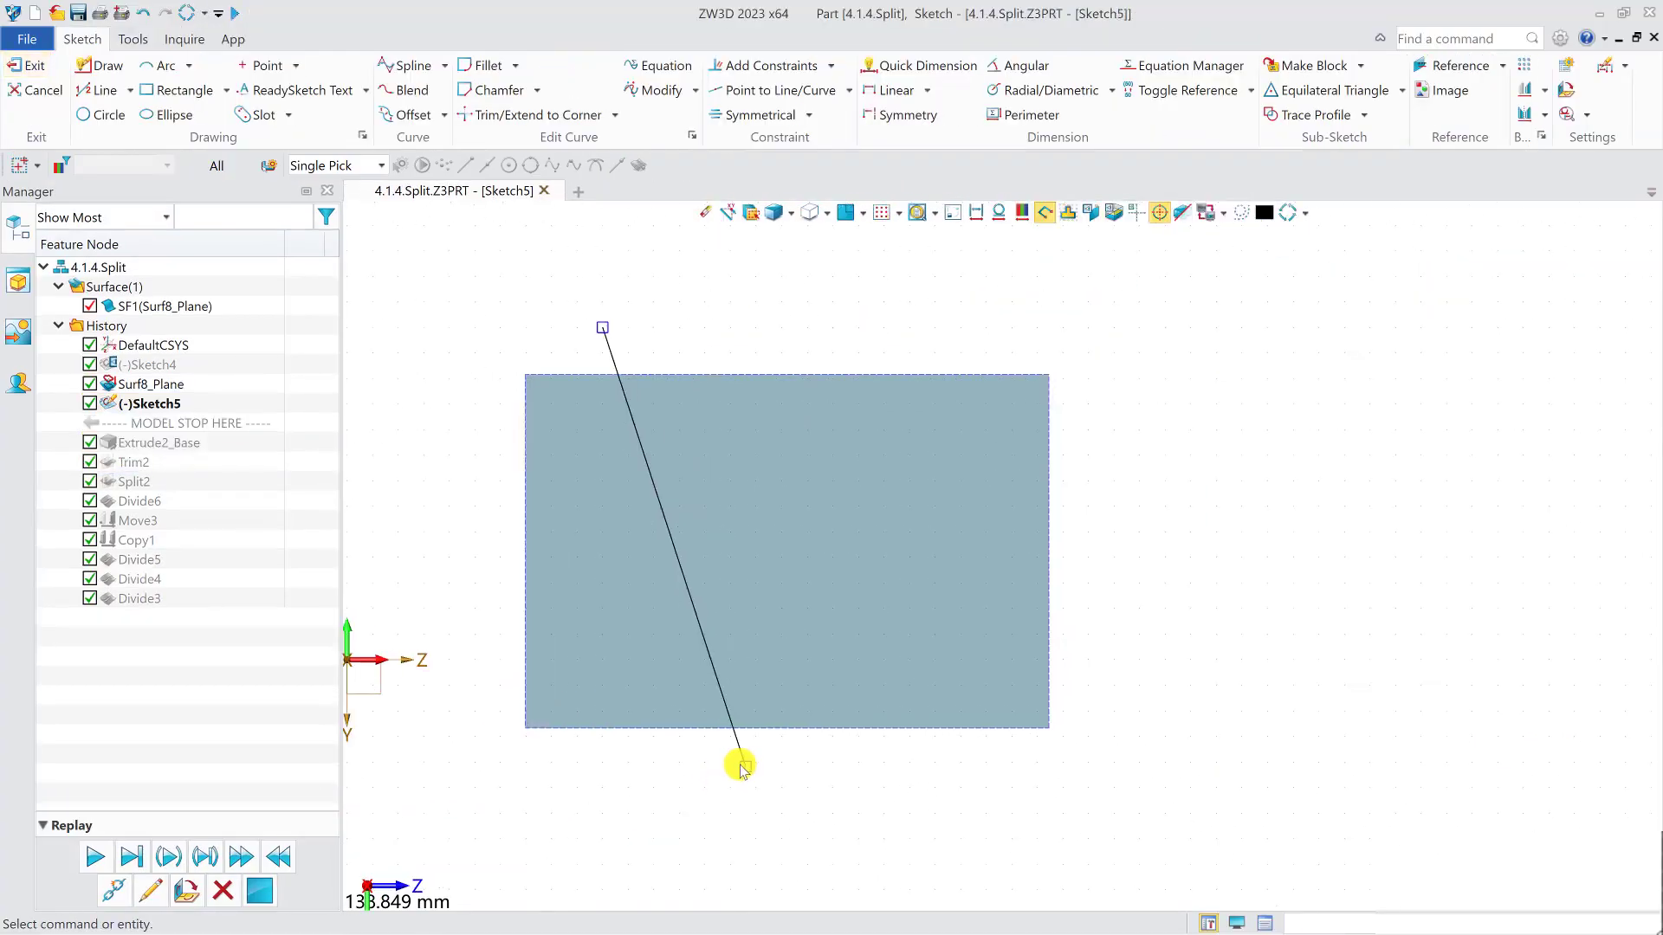
pyautogui.moveTo(740, 767); pyautogui.dragTo(715, 600)
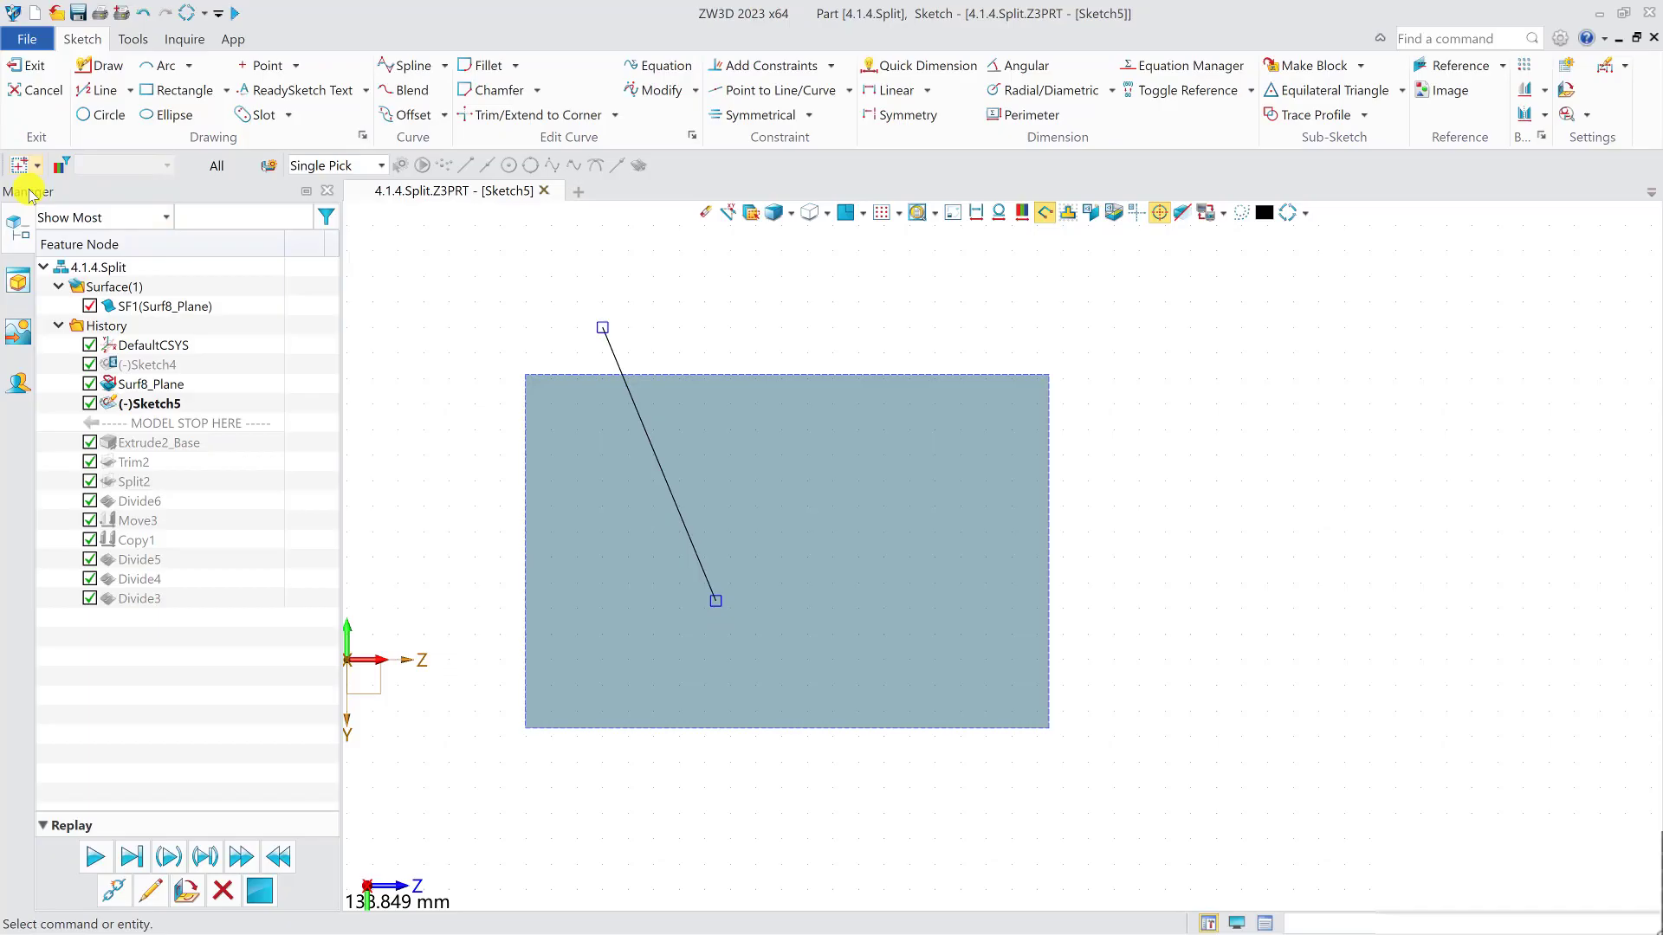
pyautogui.click(33, 65)
# - Redefine the face trim with Extend trimming faces turned on
pyautogui.doubleClick(136, 459)
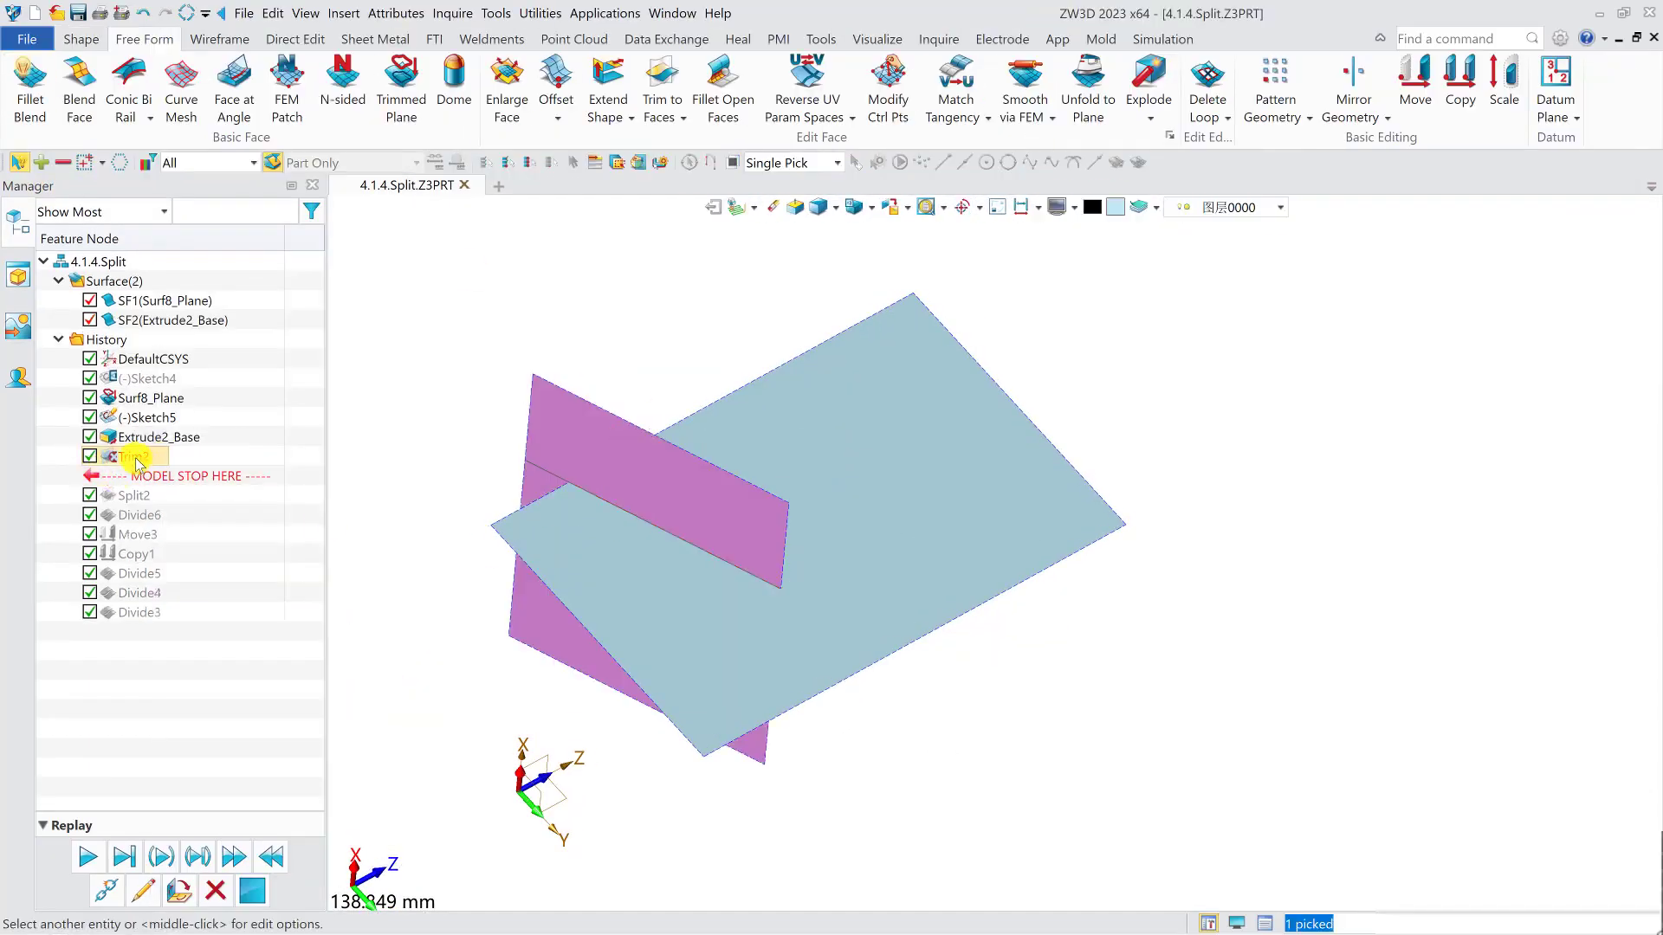
pyautogui.moveTo(821, 568); pyautogui.dragTo(717, 596, button='right')
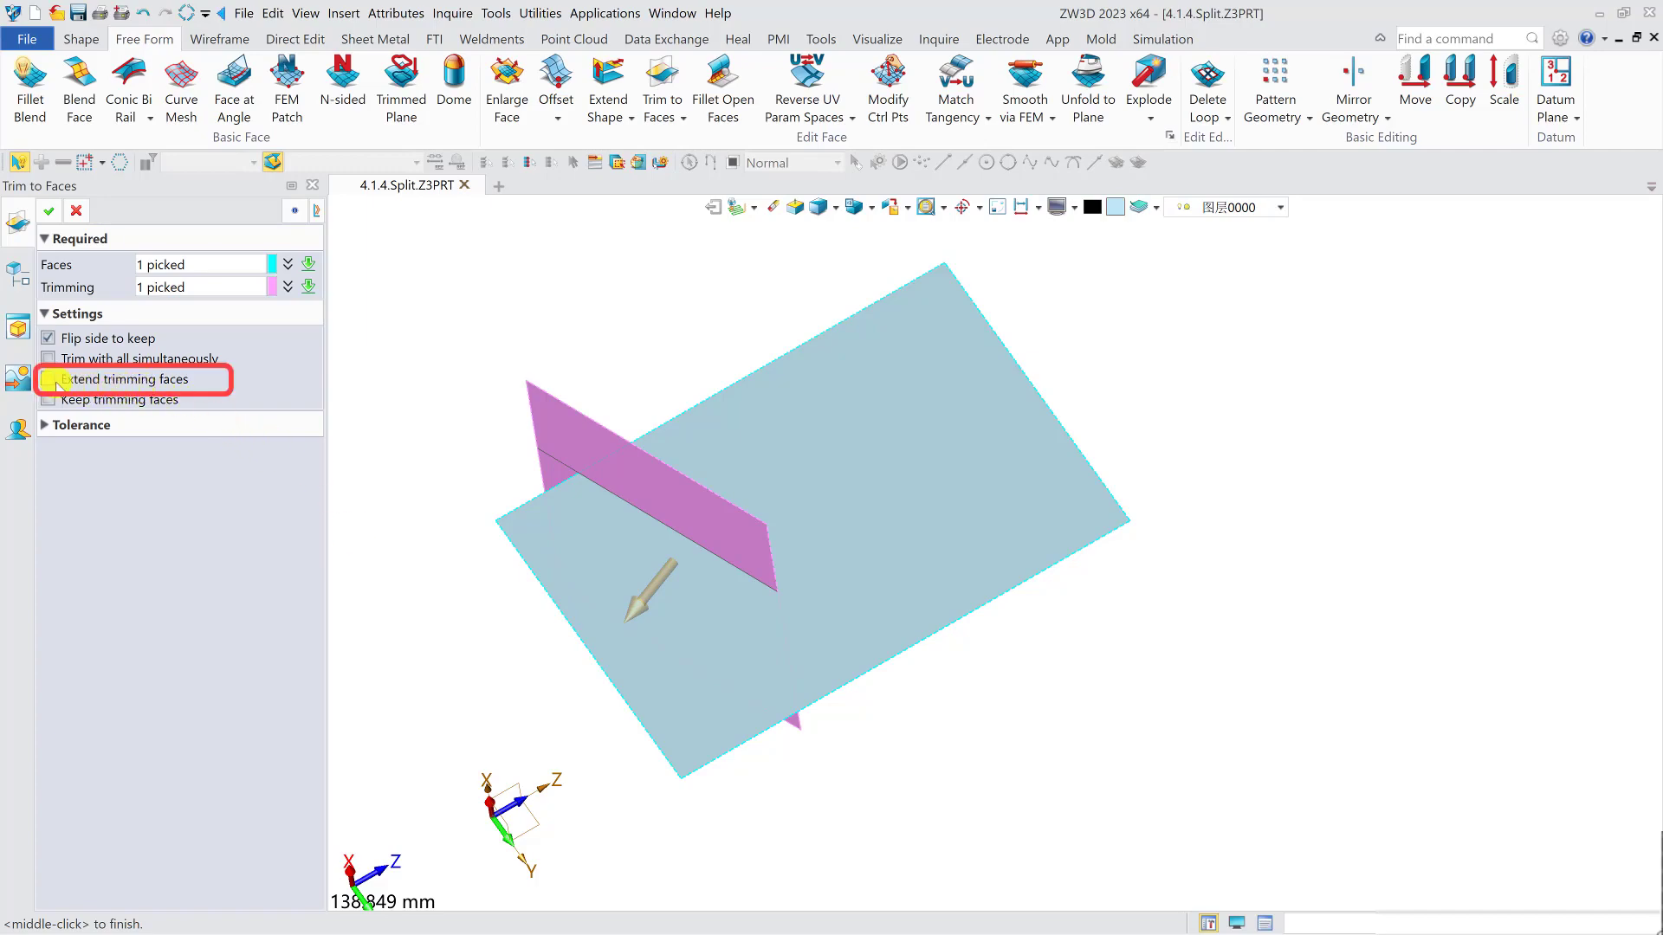
pyautogui.middleClick(1121, 799)
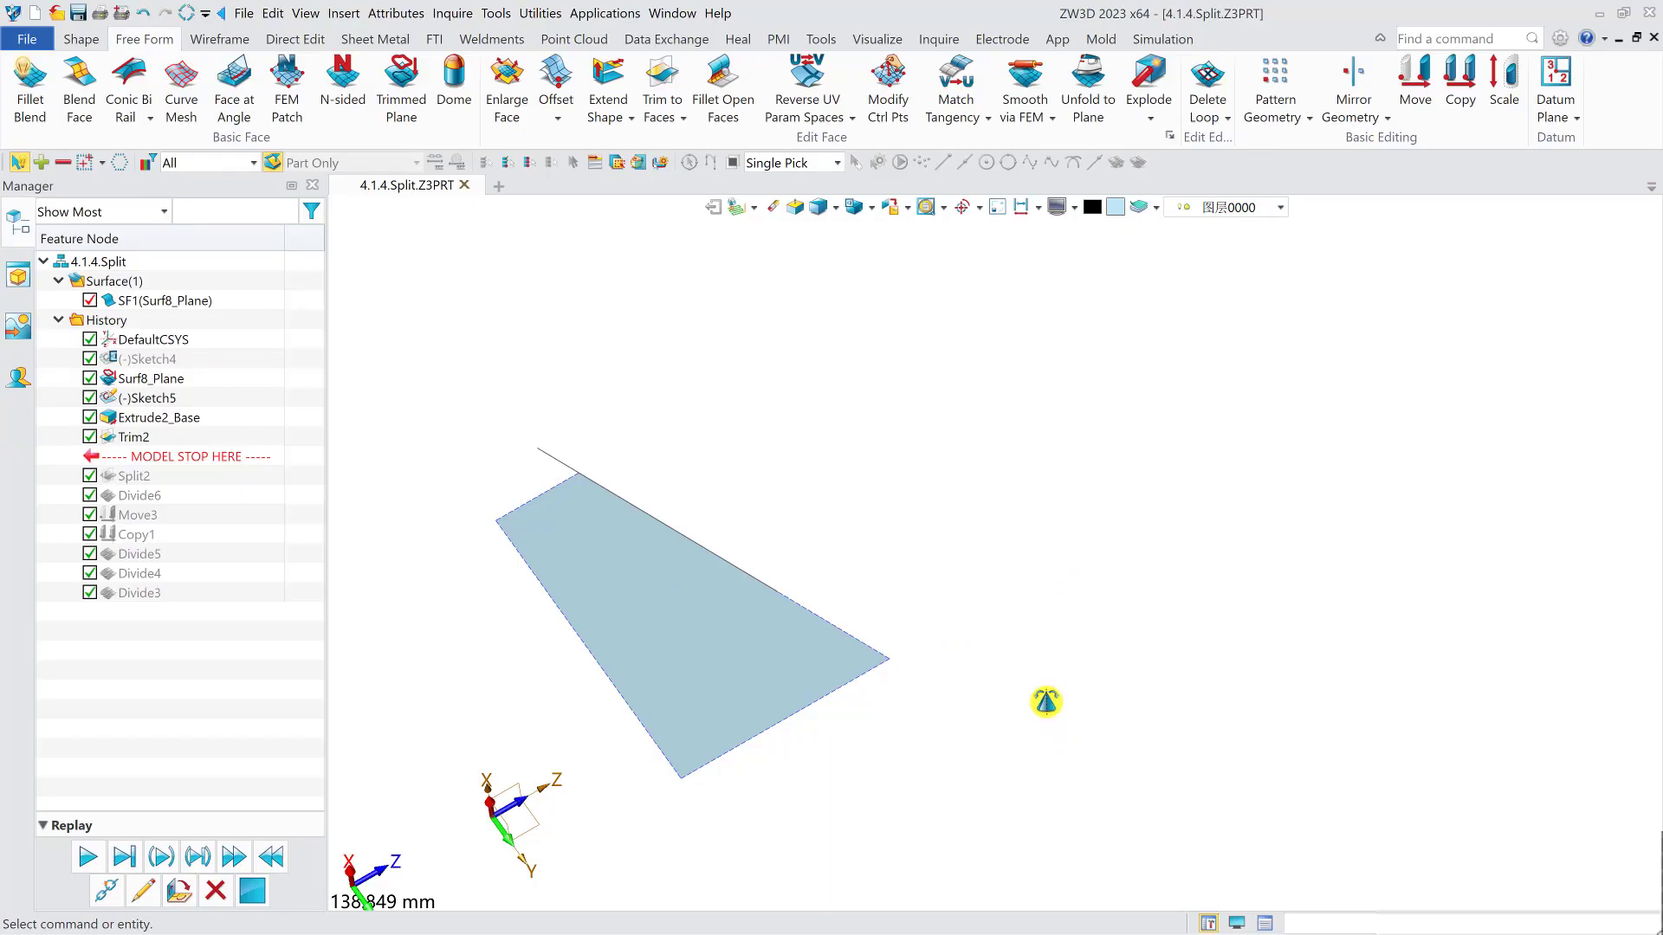
pyautogui.moveTo(1045, 702); pyautogui.dragTo(1046, 703, button='middle')
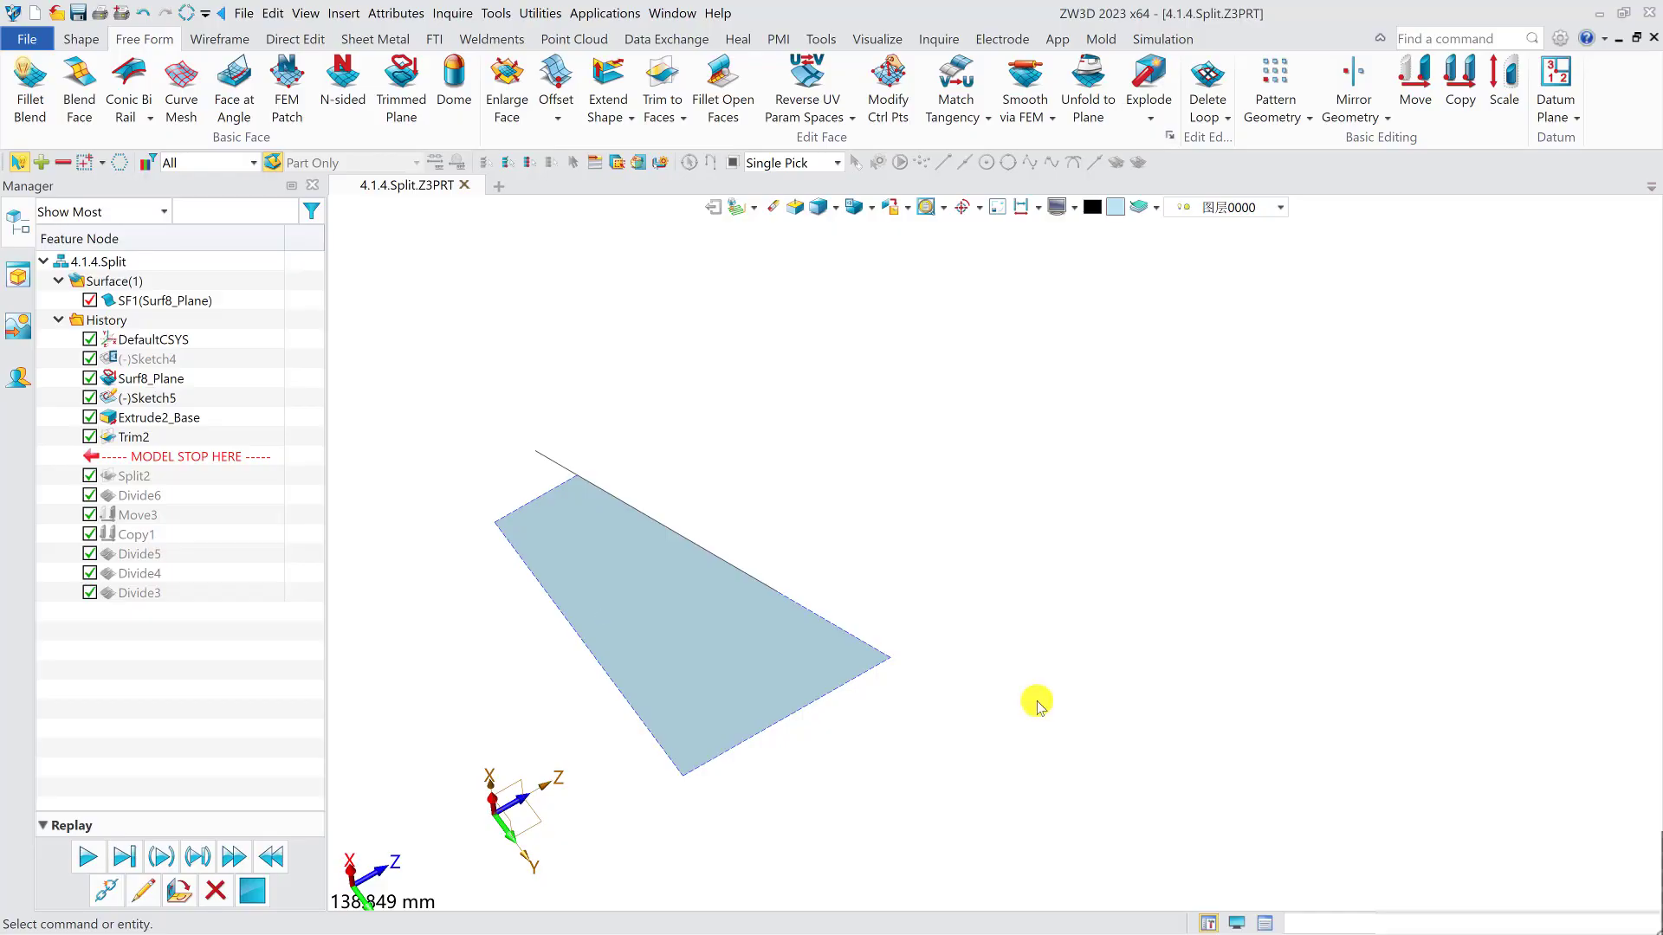
# - Redefine the face trim with Keep trimming faces turned on and Flip side to keep turned off
pyautogui.doubleClick(134, 437)
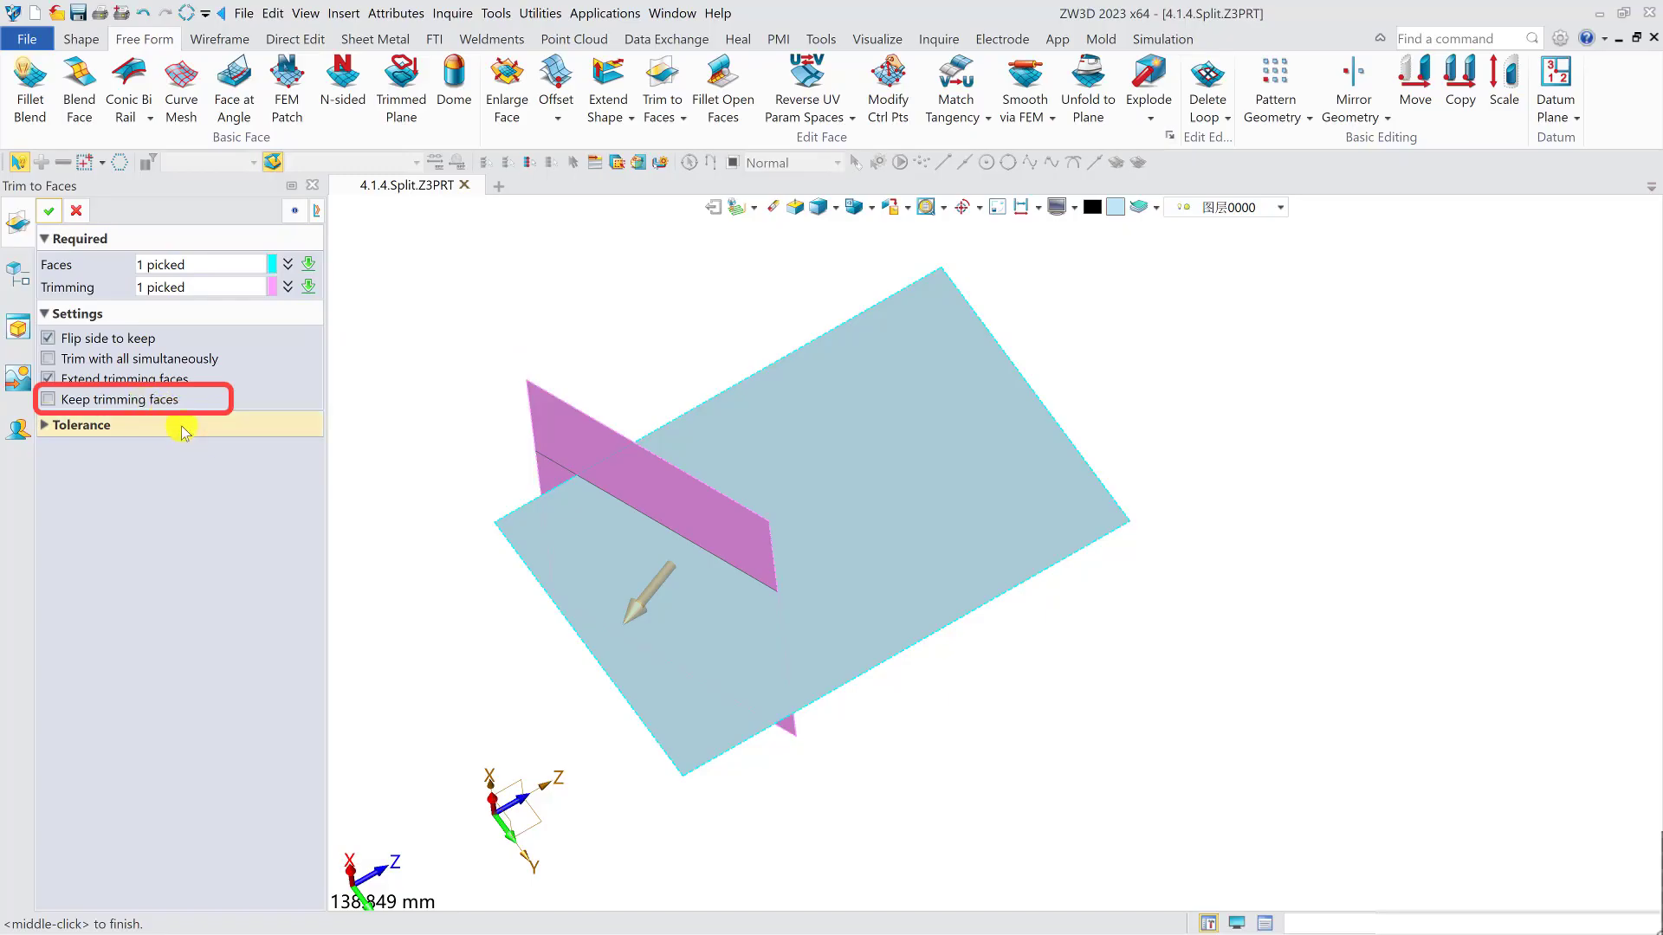
pyautogui.click(121, 400)
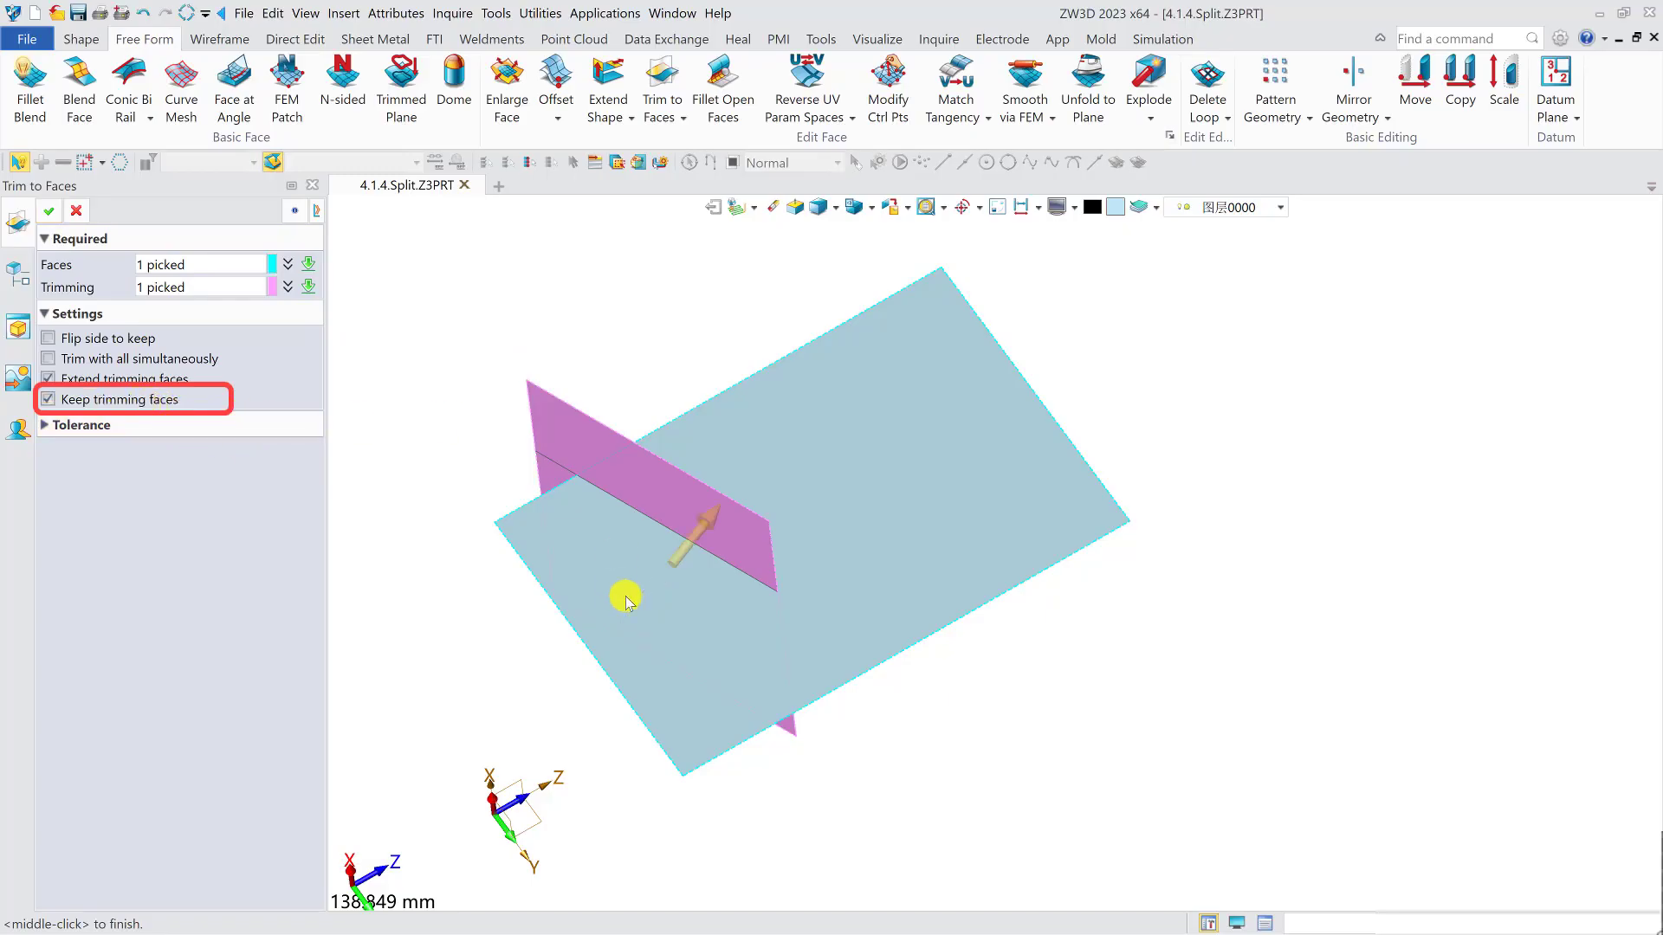
pyautogui.click(49, 211)
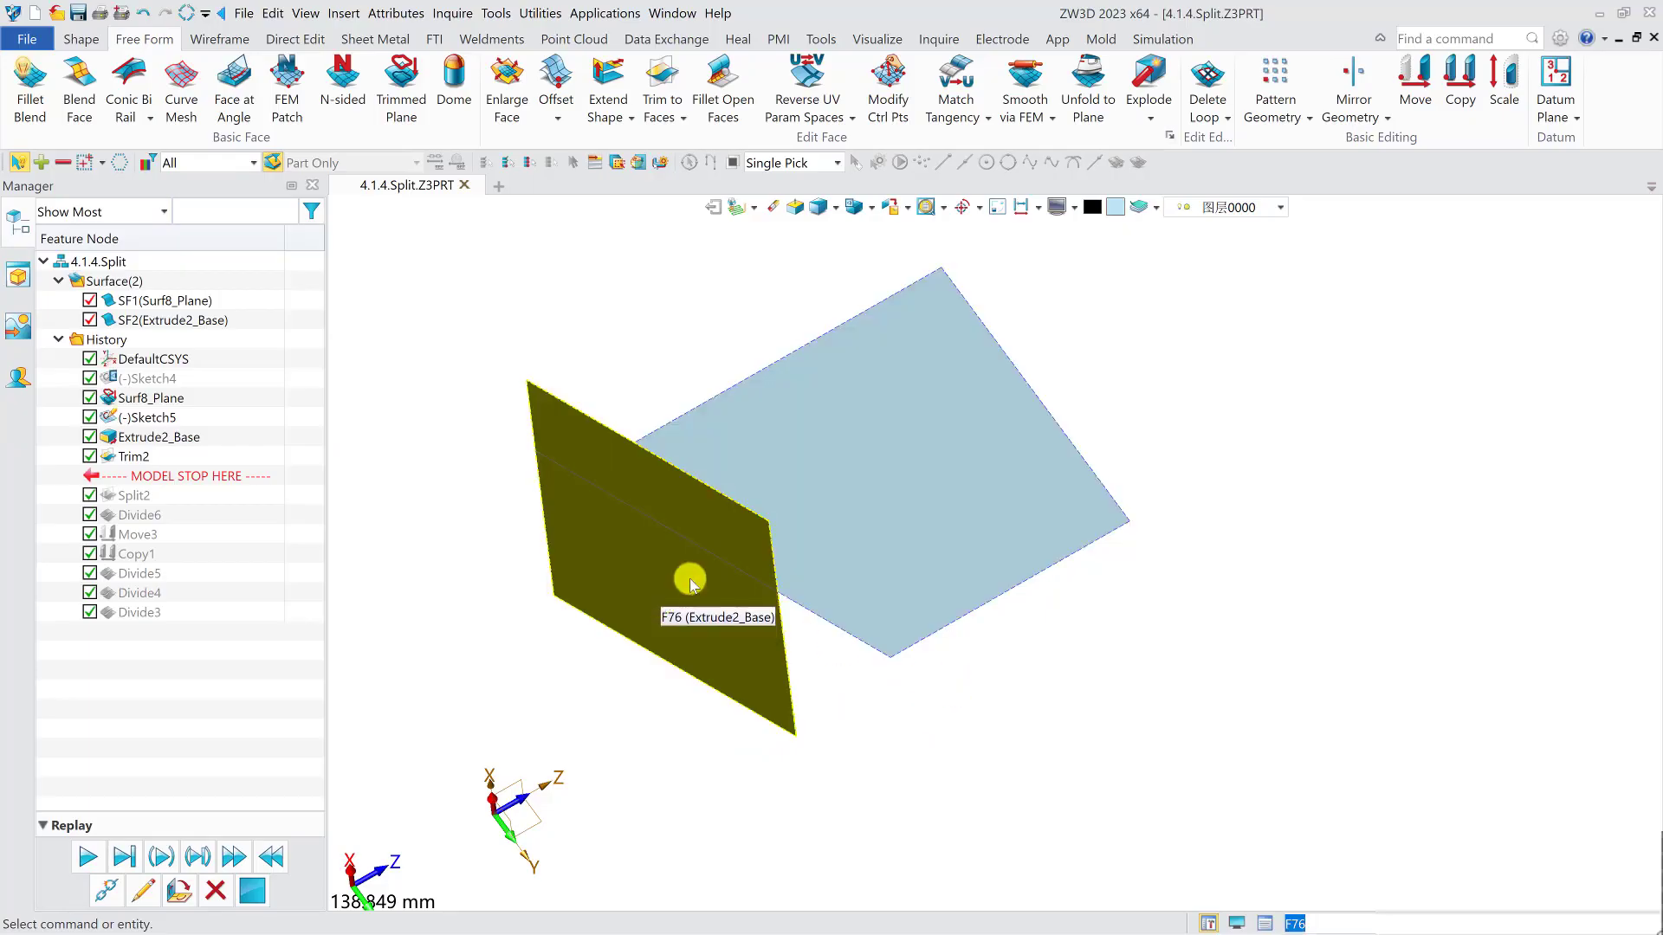
# - Roll the history back to just before the face trim and start a new sketch on the planar face
pyautogui.moveTo(157, 480); pyautogui.dragTo(159, 457)
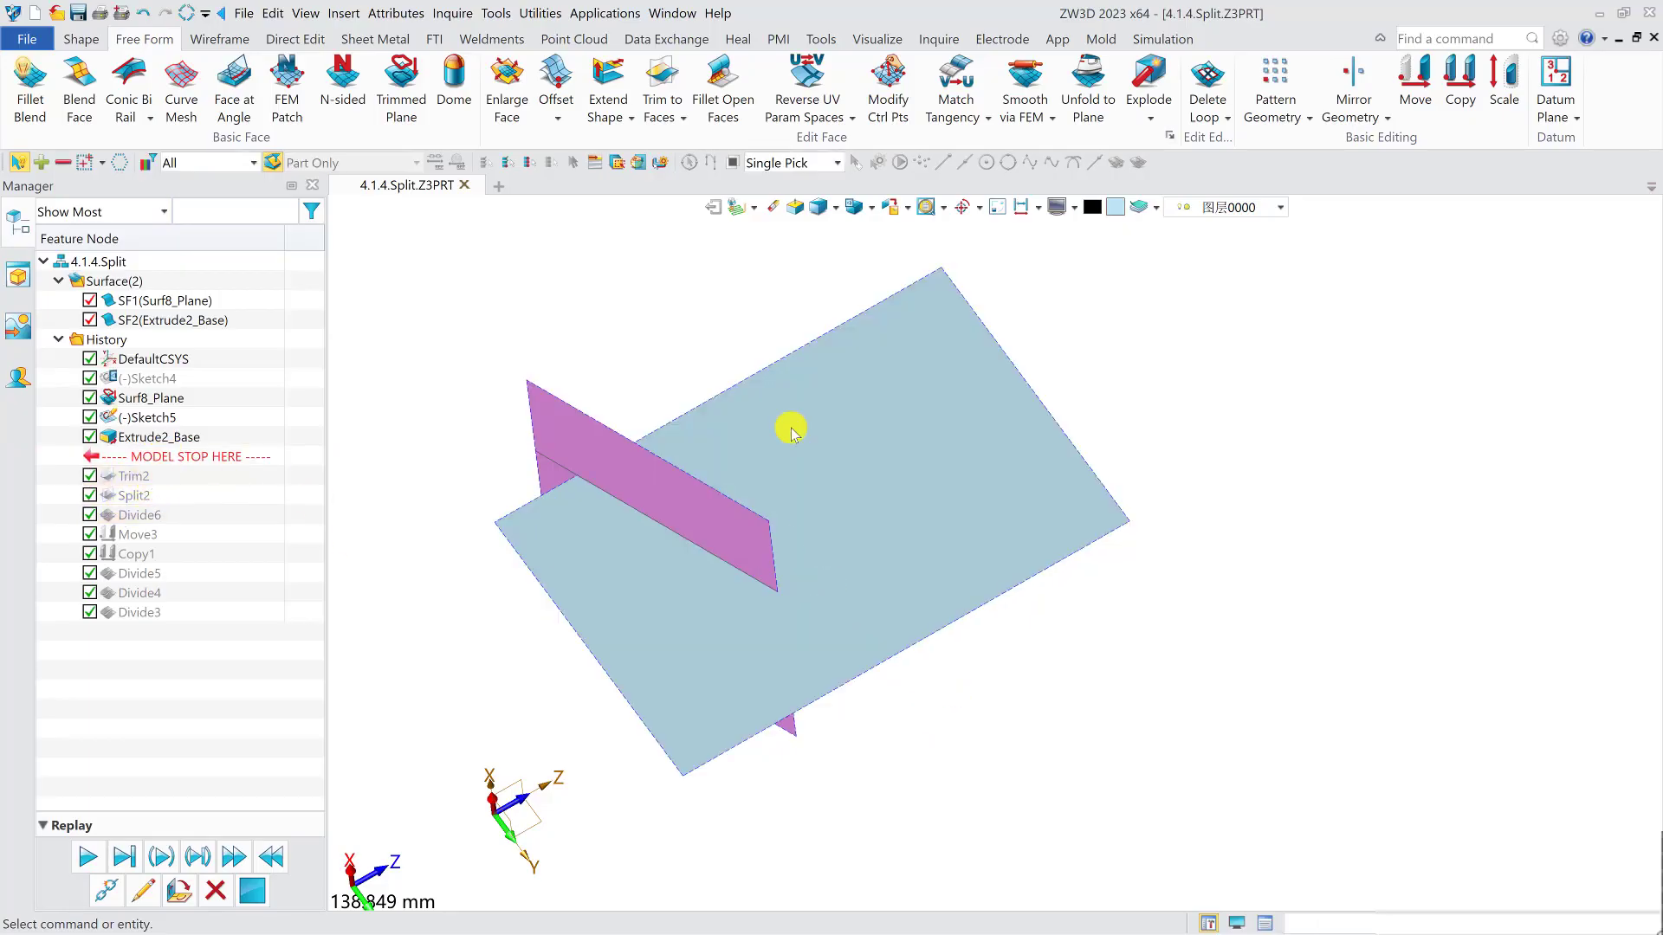
pyautogui.click(790, 429)
pyautogui.click(76, 39)
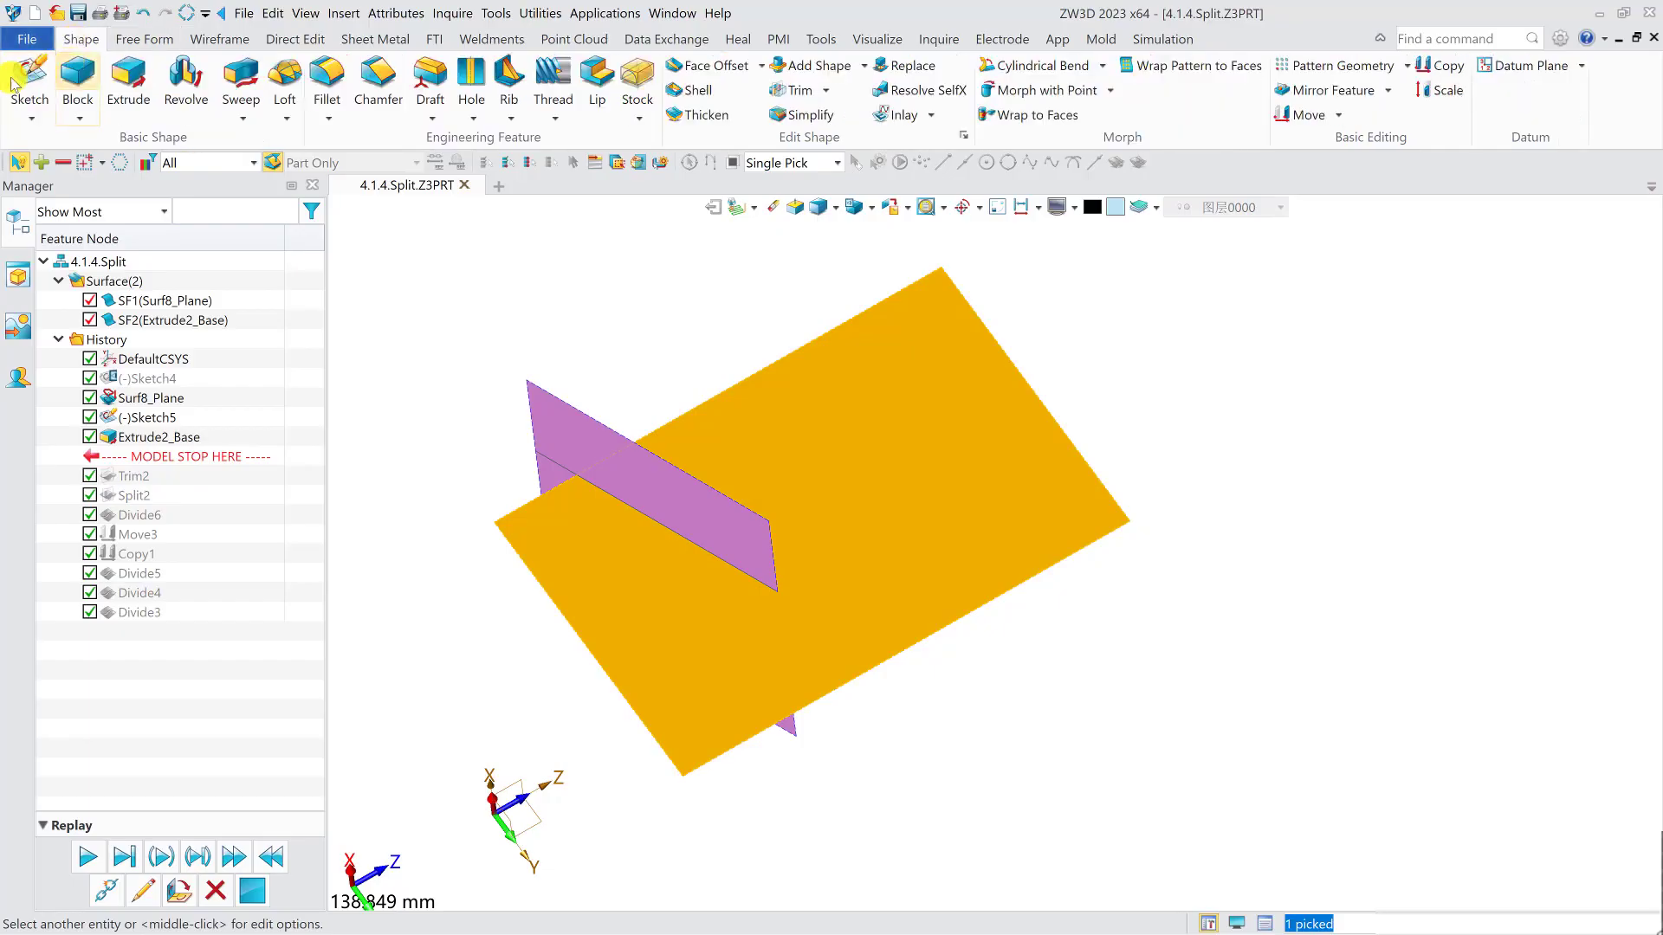
pyautogui.click(30, 82)
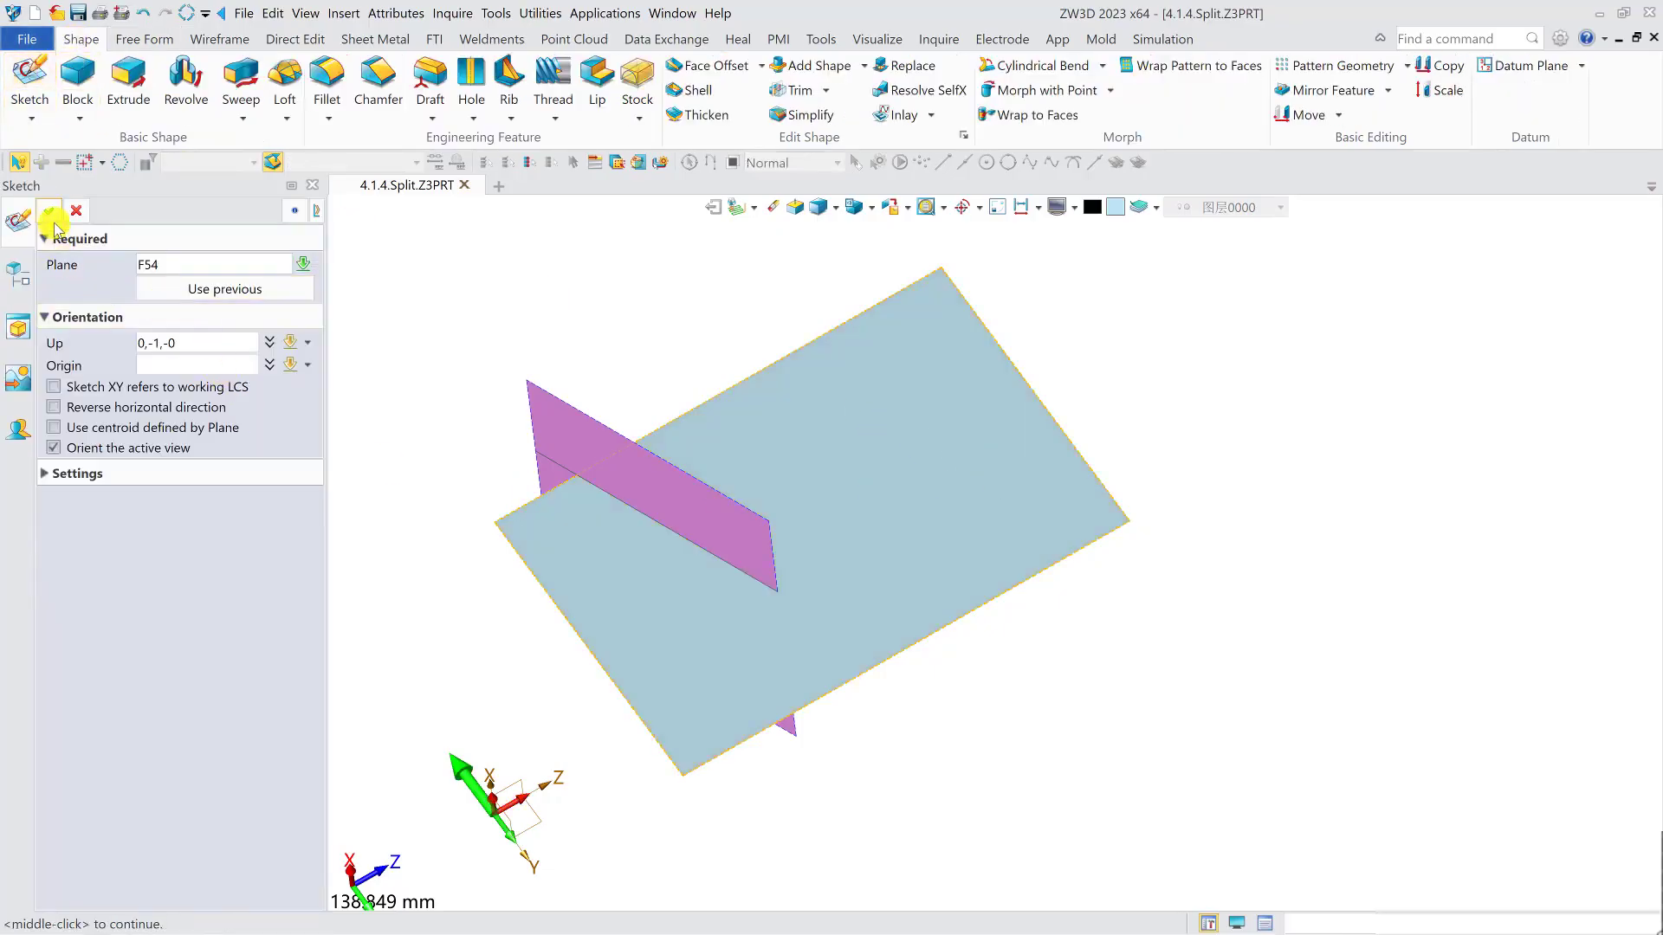
pyautogui.click(63, 215)
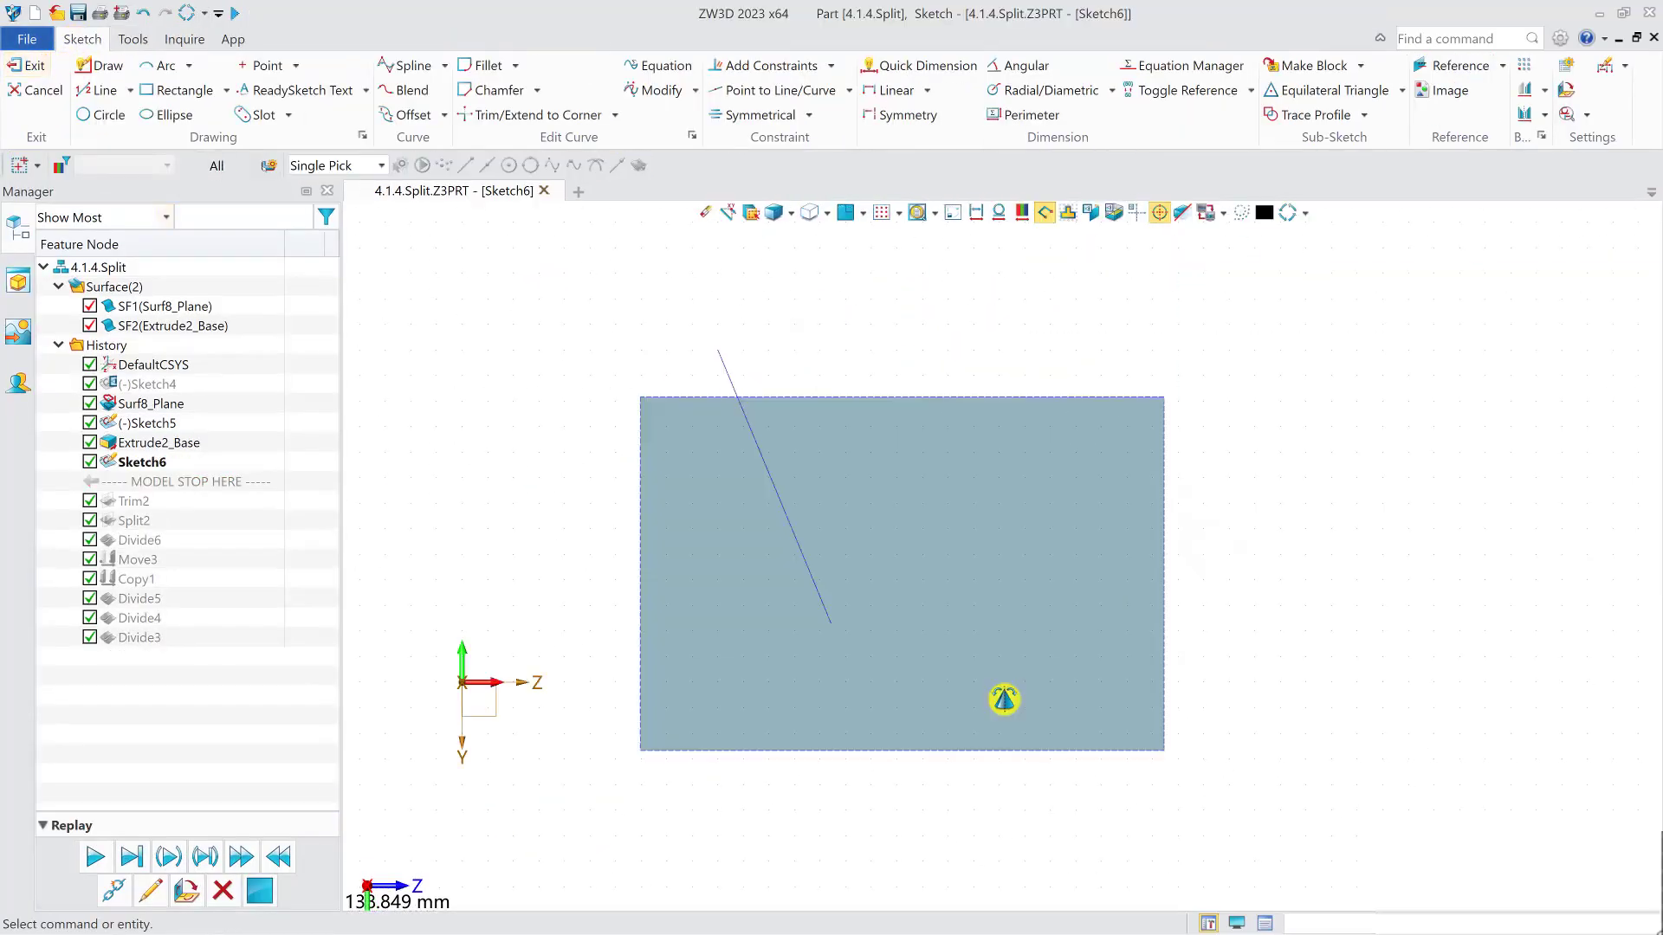
# - Sketch a slanted line running past both long edges of the planar face, on the side away from the extruded face
pyautogui.click(104, 65)
pyautogui.click(978, 350)
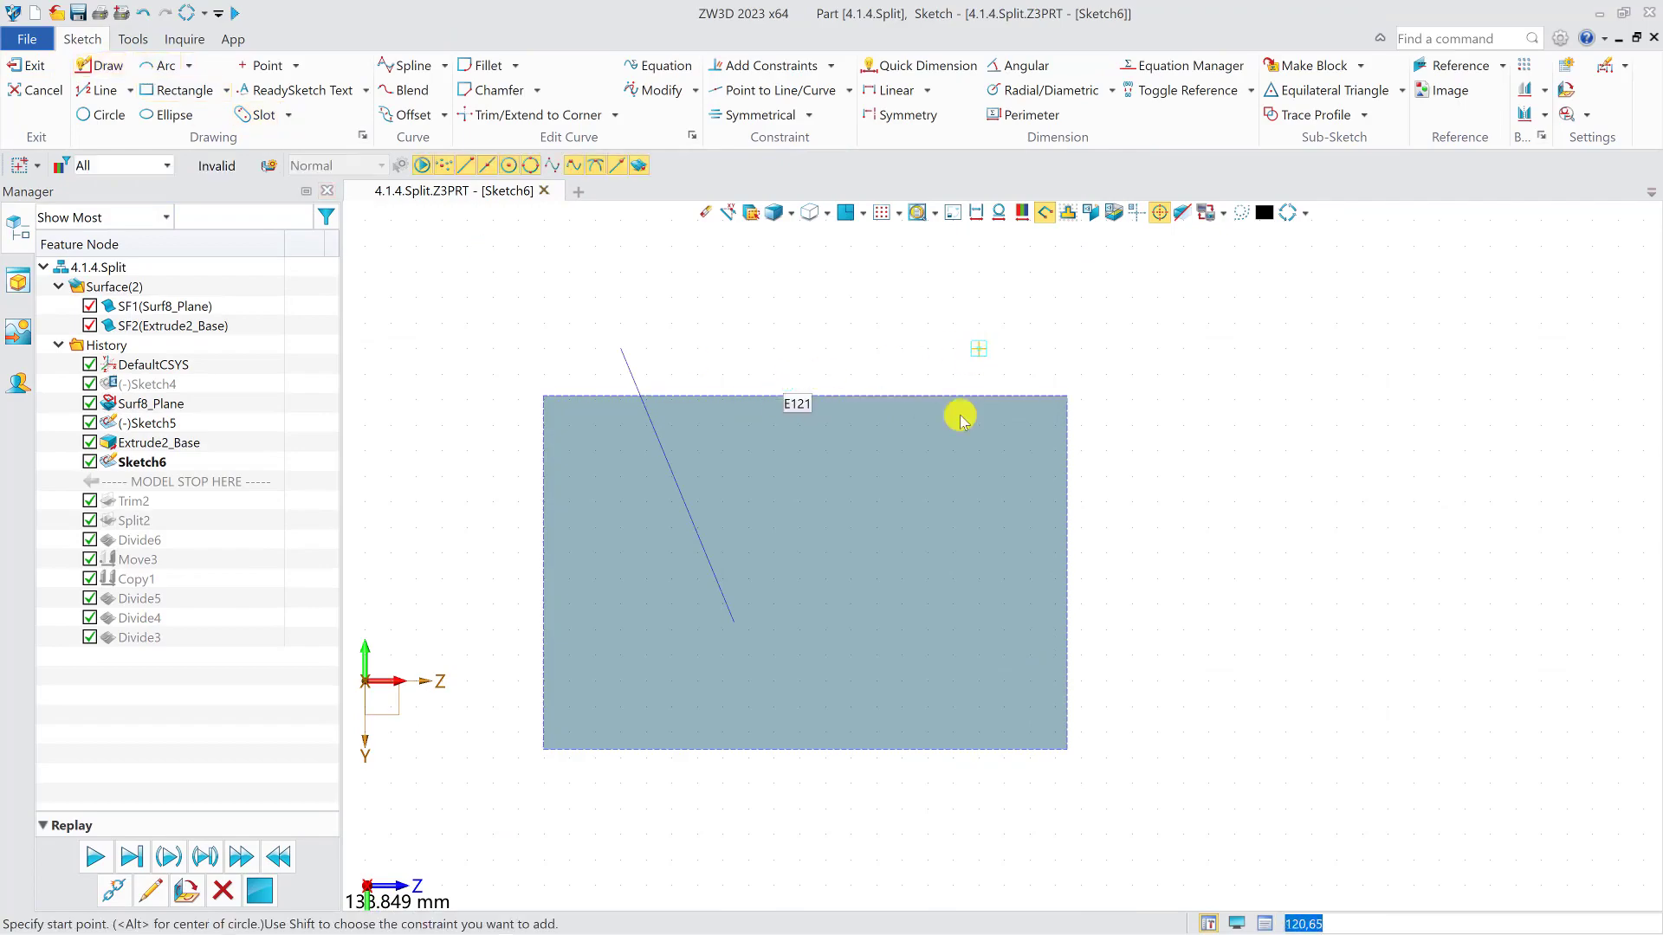
pyautogui.click(895, 810)
pyautogui.press('Escape')
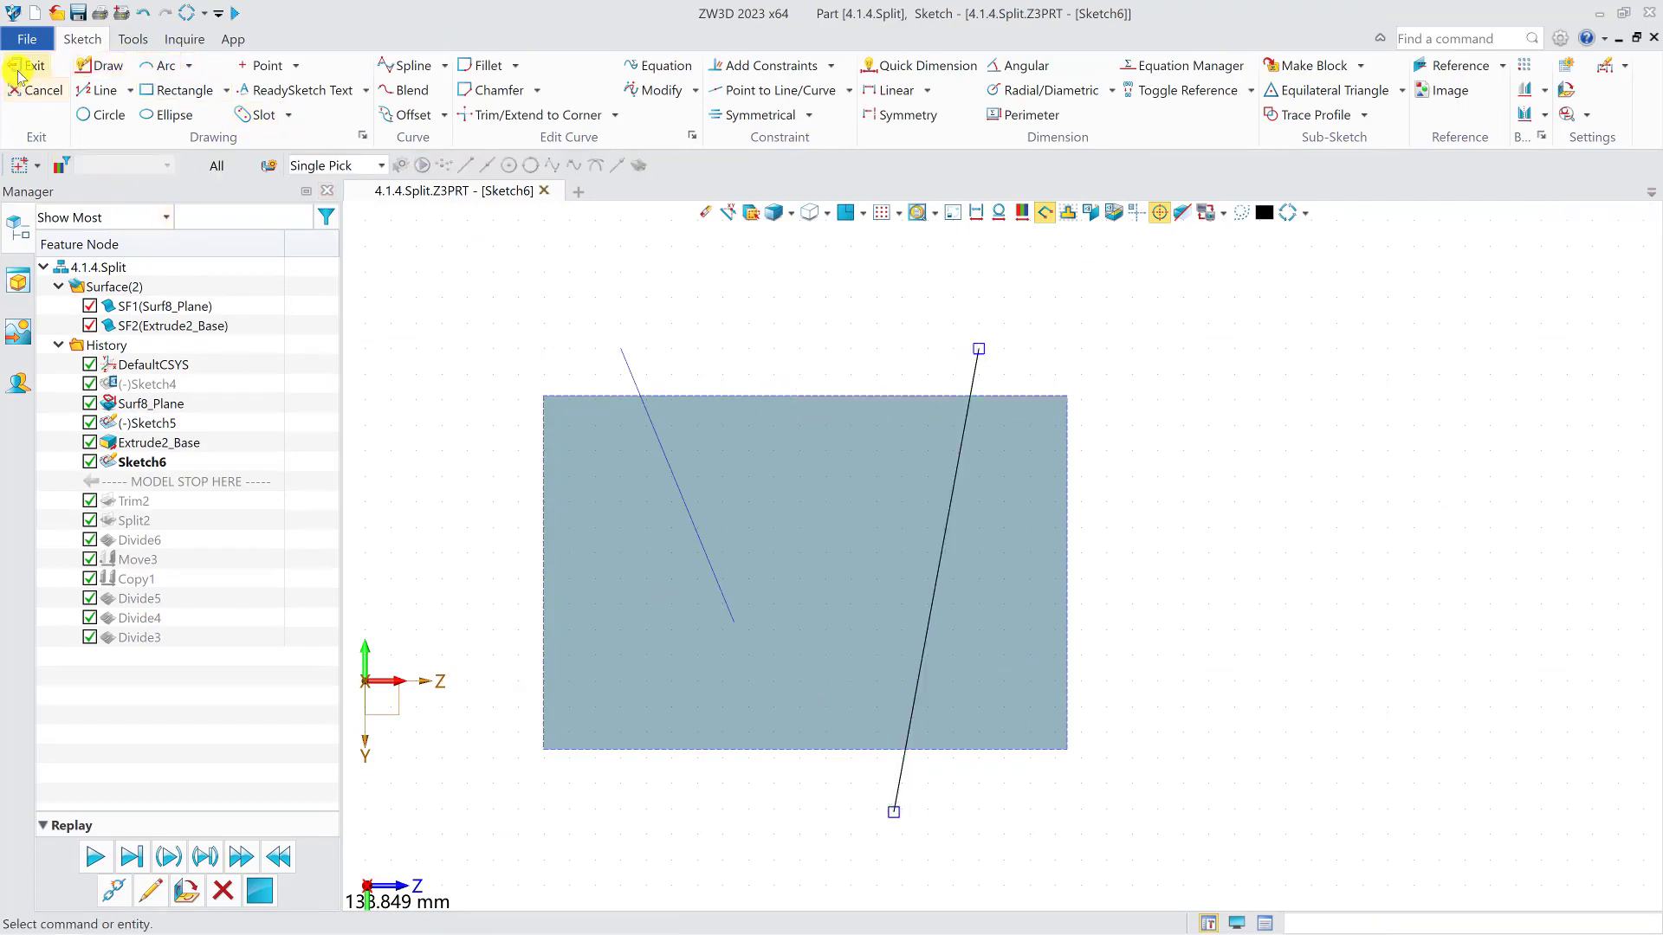
pyautogui.click(26, 67)
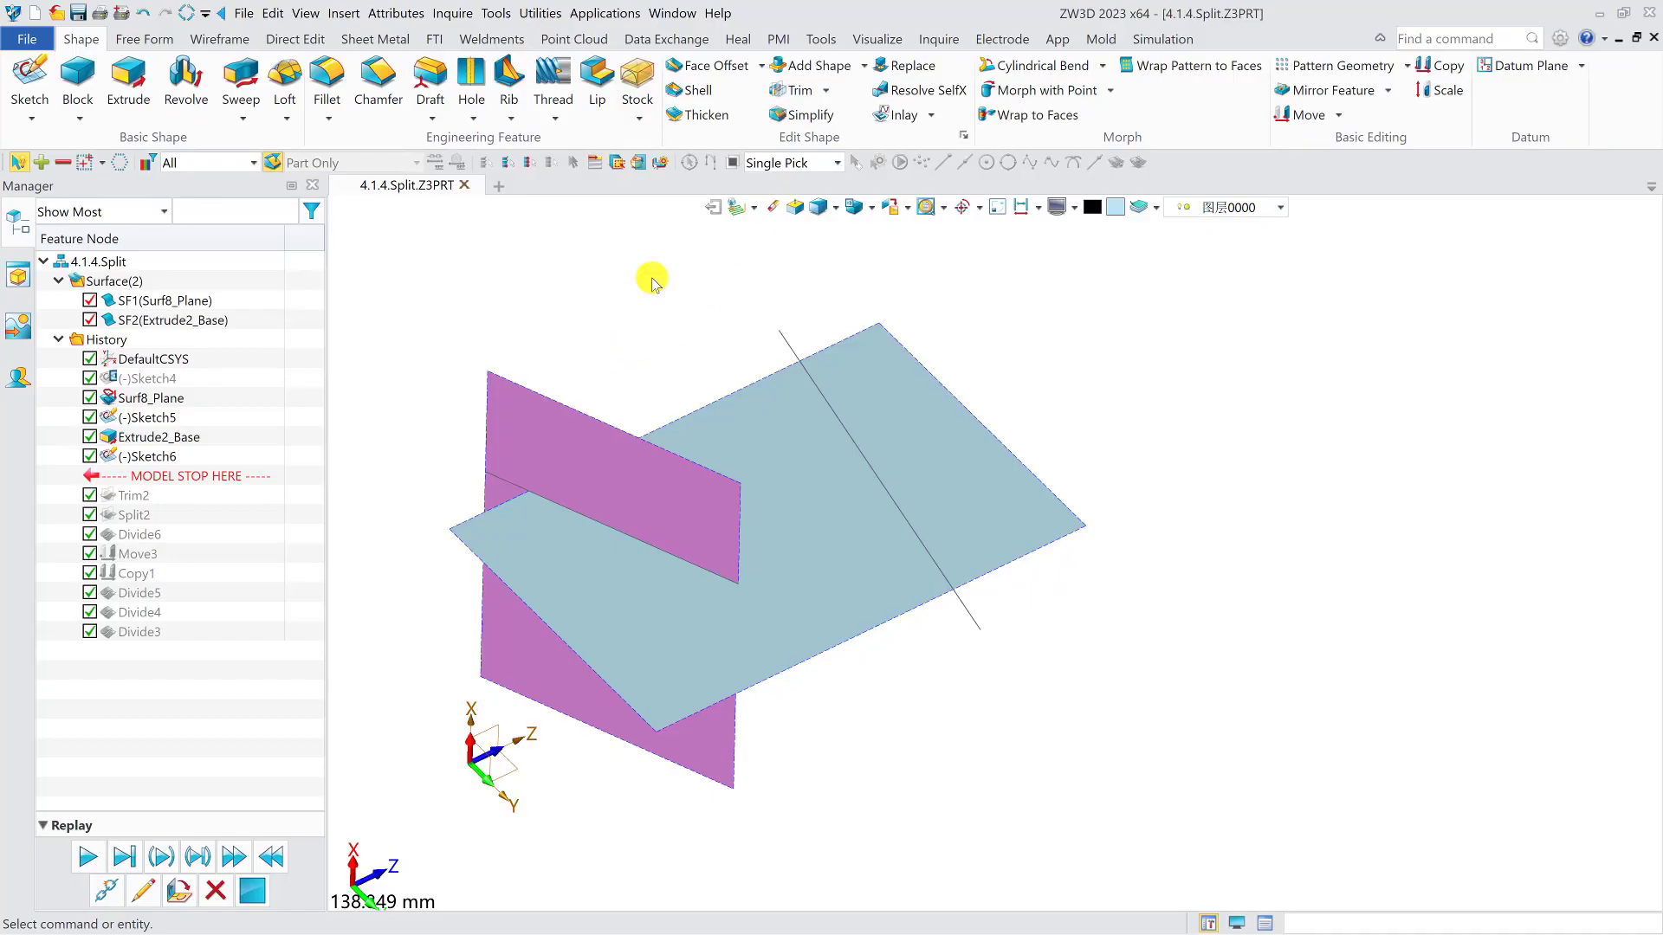
# - Set up a Cross Trim with the planar face, the extruded face and the new sketched line as entities
pyautogui.click(145, 40)
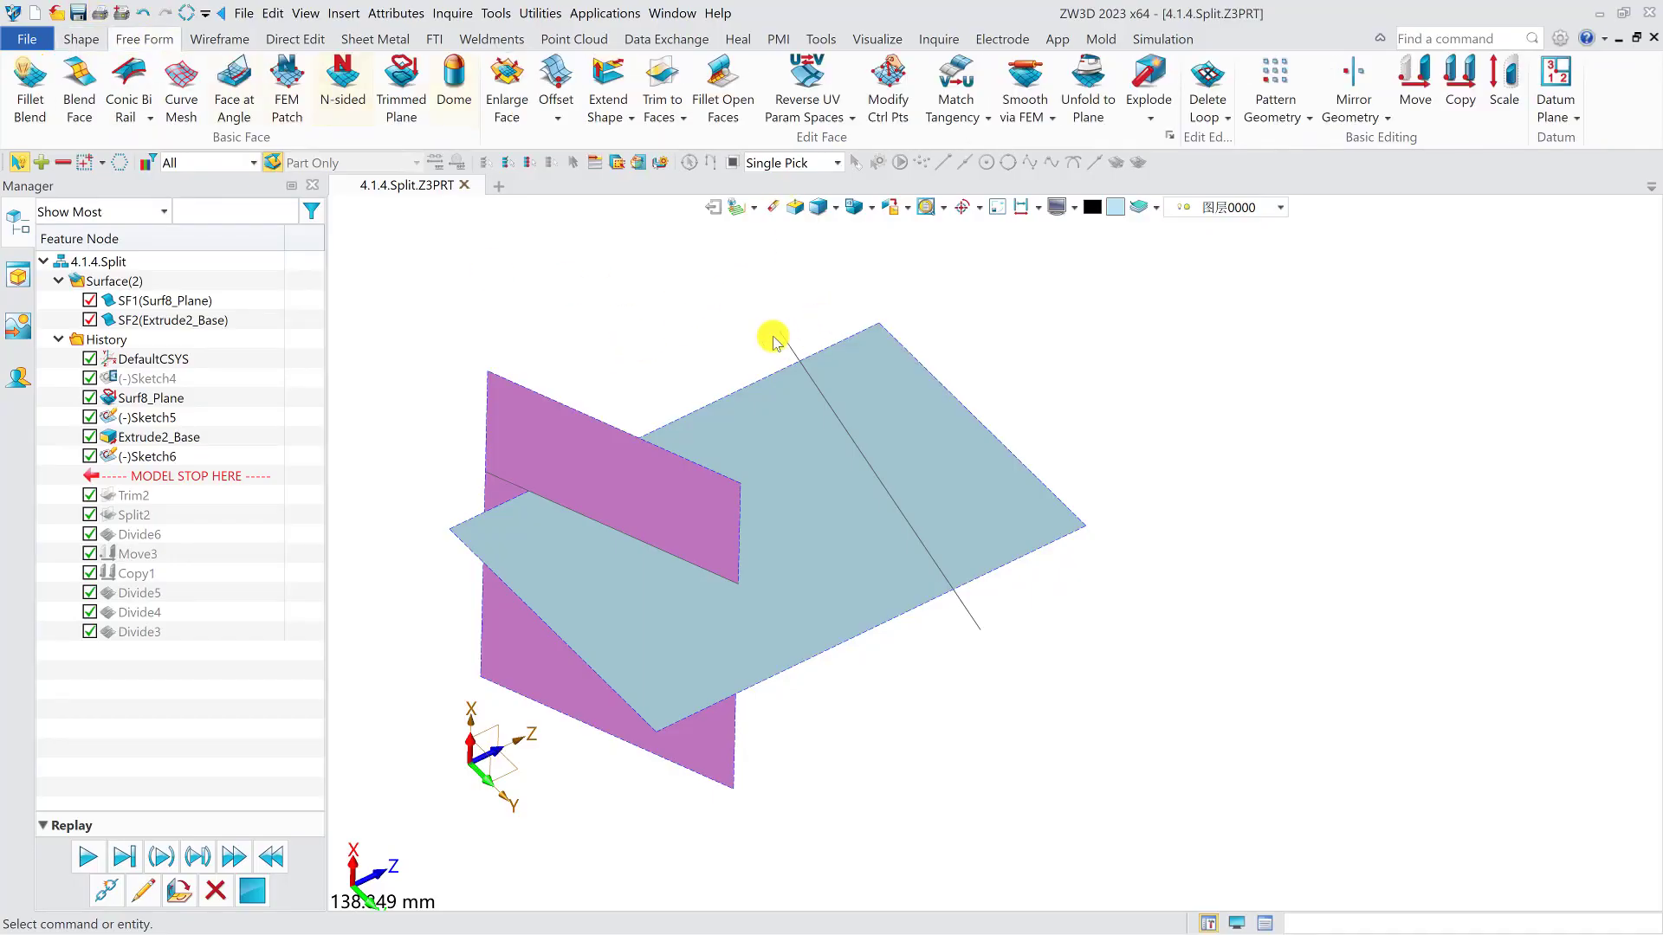
pyautogui.click(662, 113)
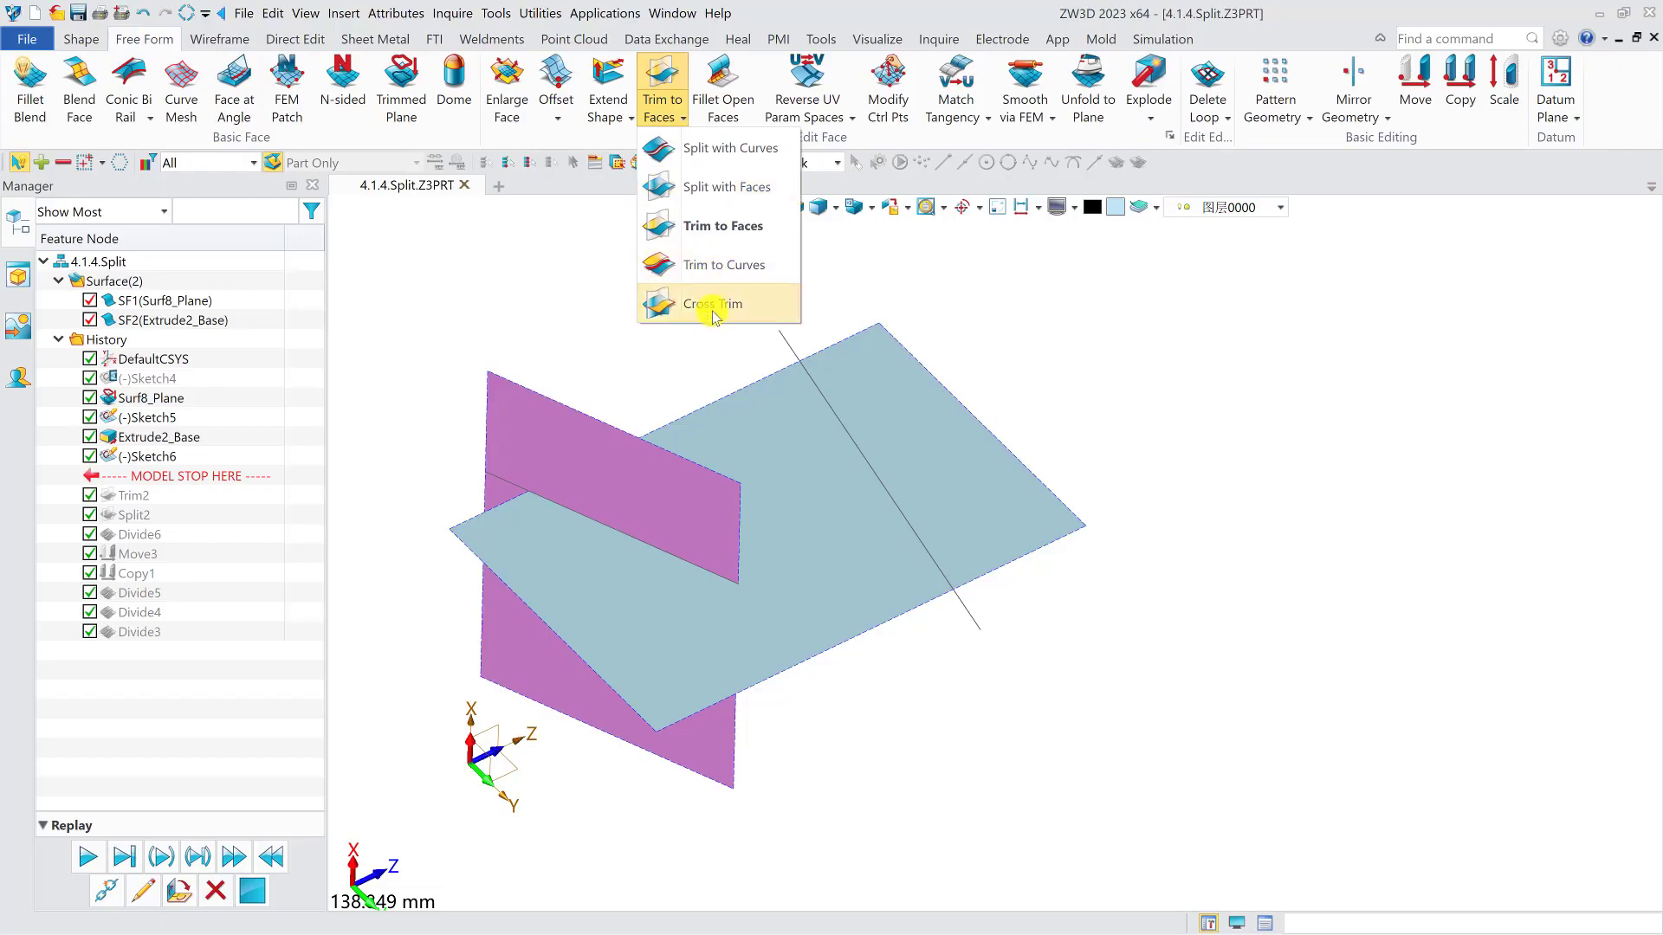
pyautogui.click(712, 307)
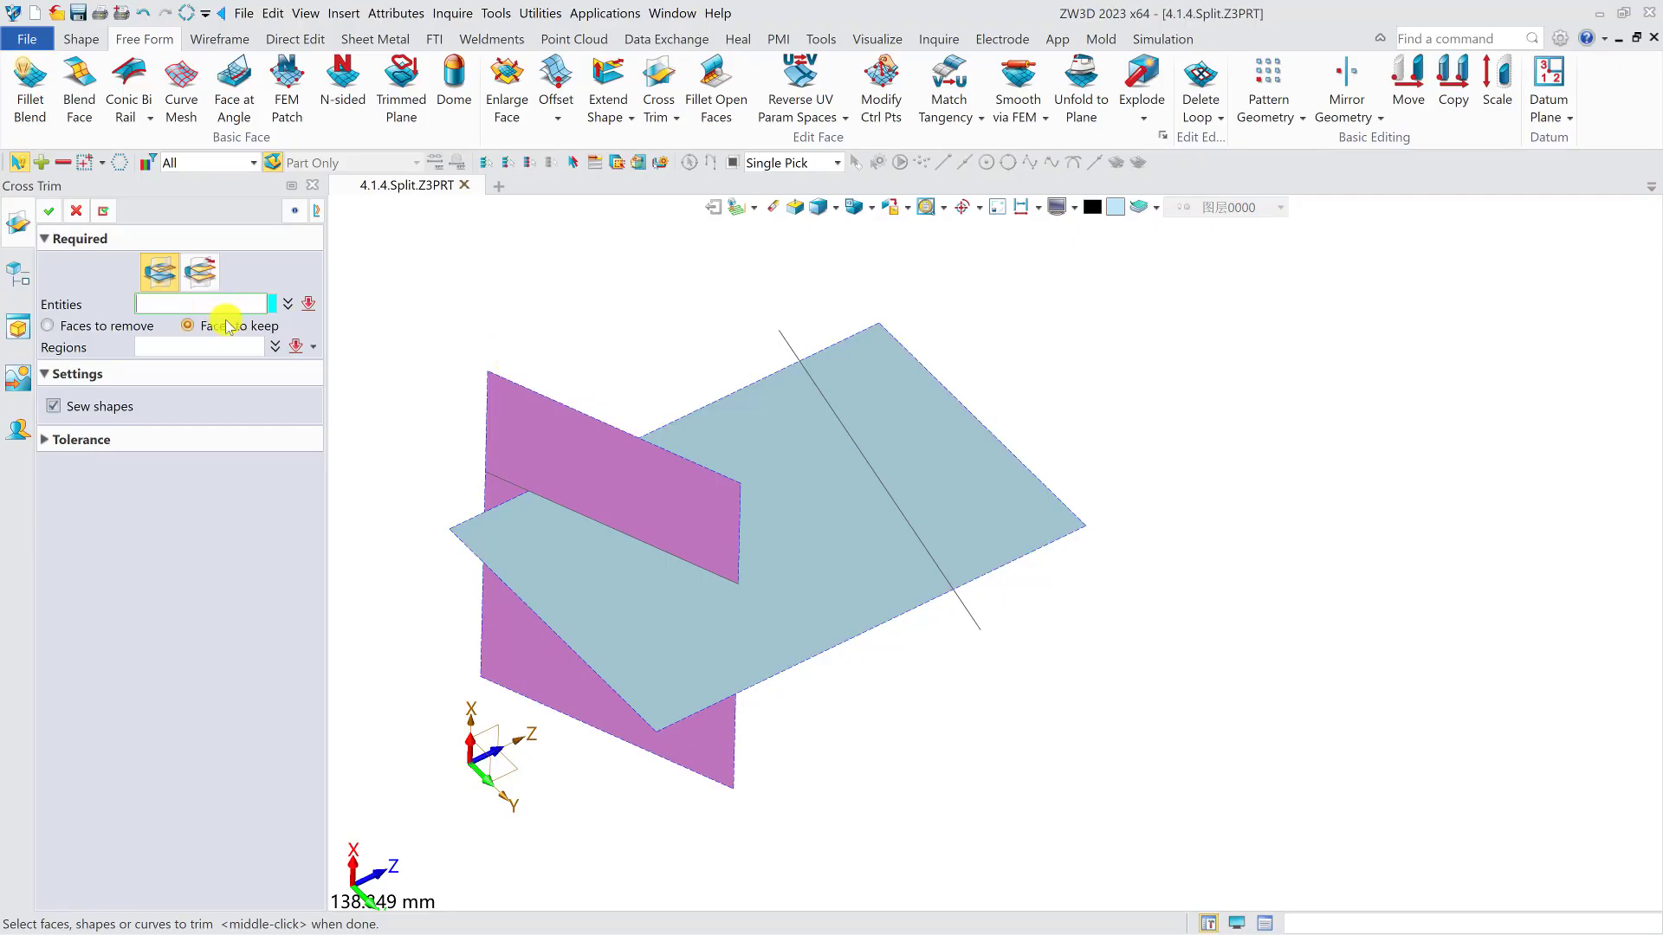
pyautogui.click(646, 638)
pyautogui.click(569, 468)
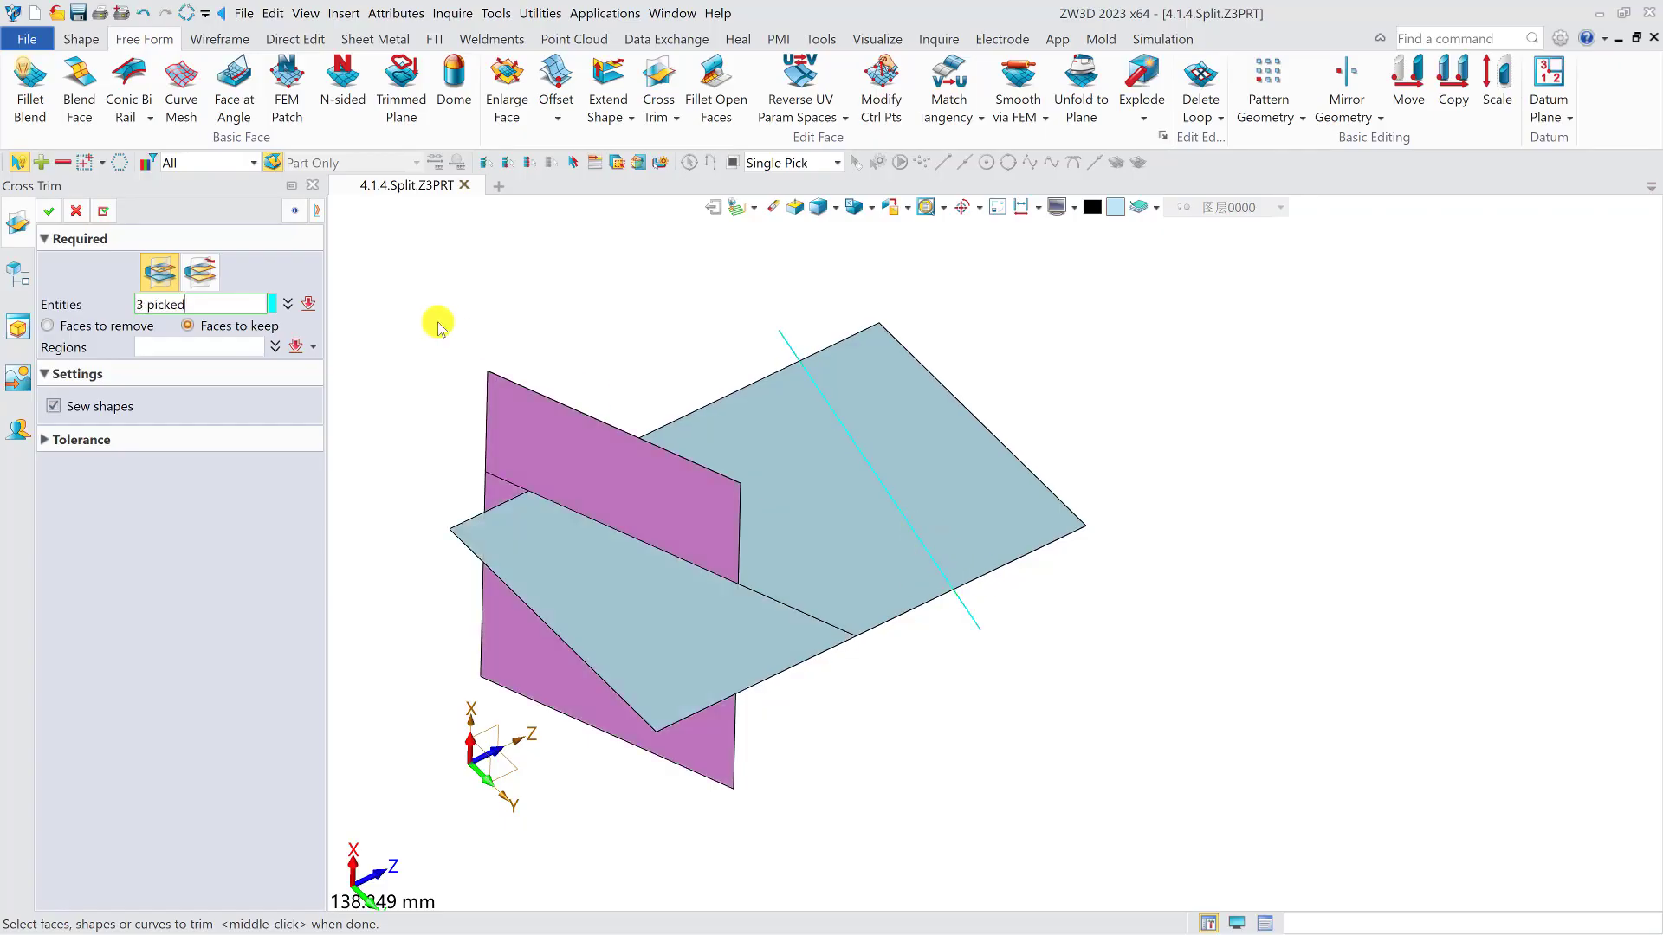
pyautogui.moveTo(962, 500); pyautogui.dragTo(951, 518, button='right')
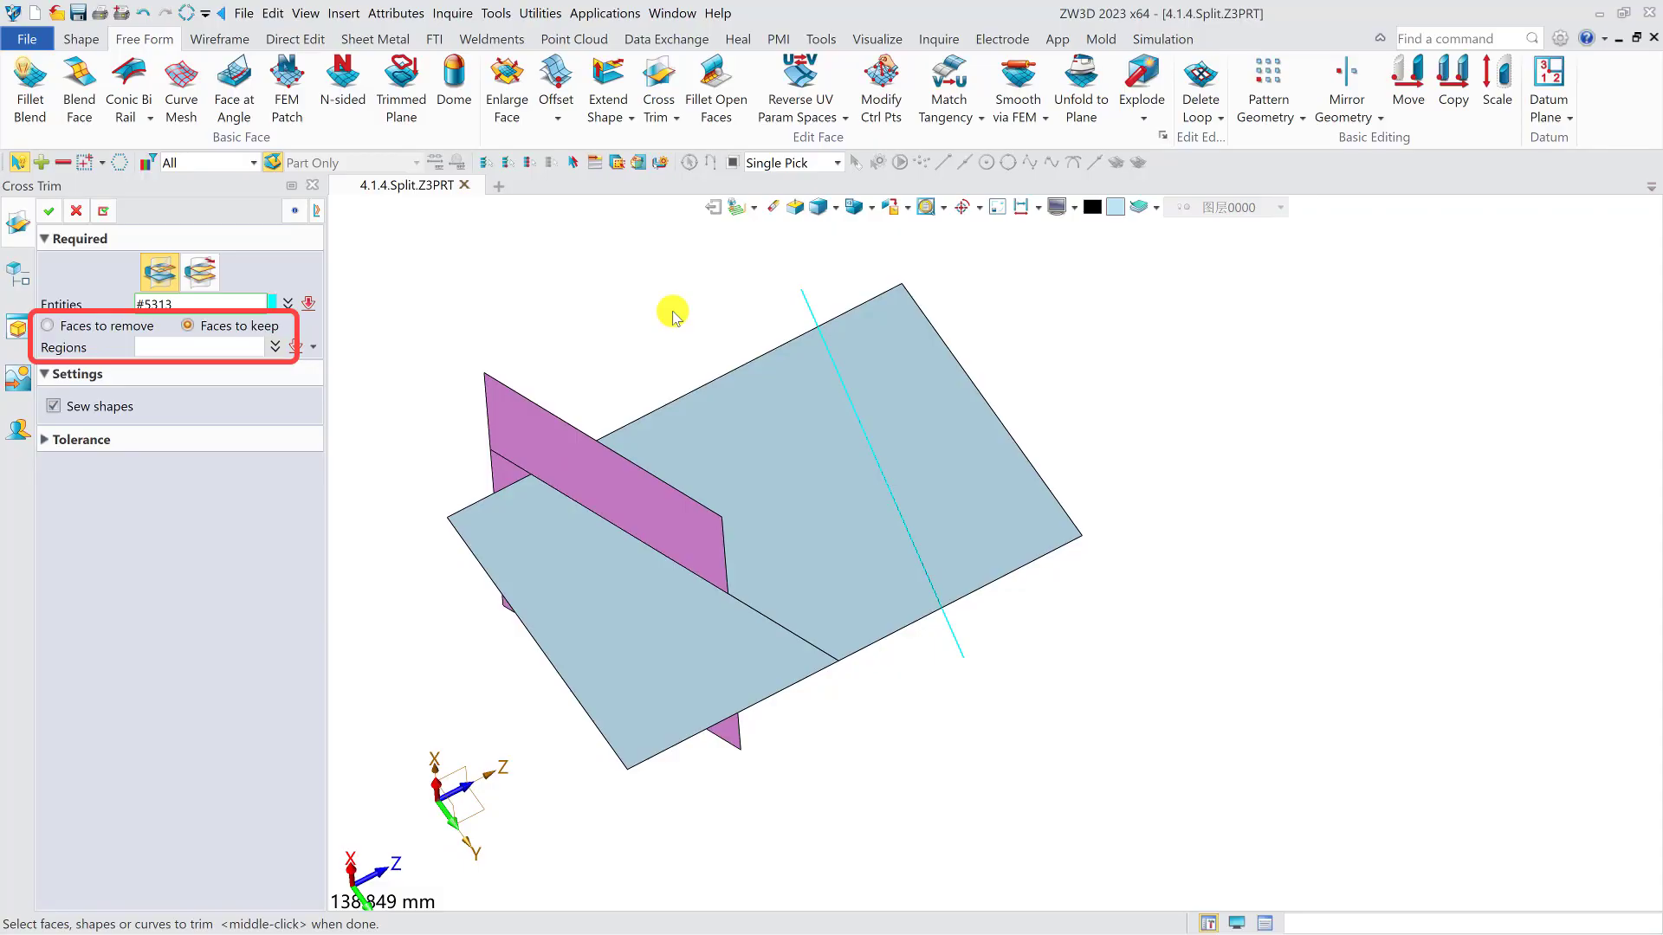
pyautogui.moveTo(673, 311); pyautogui.dragTo(669, 305, button='right')
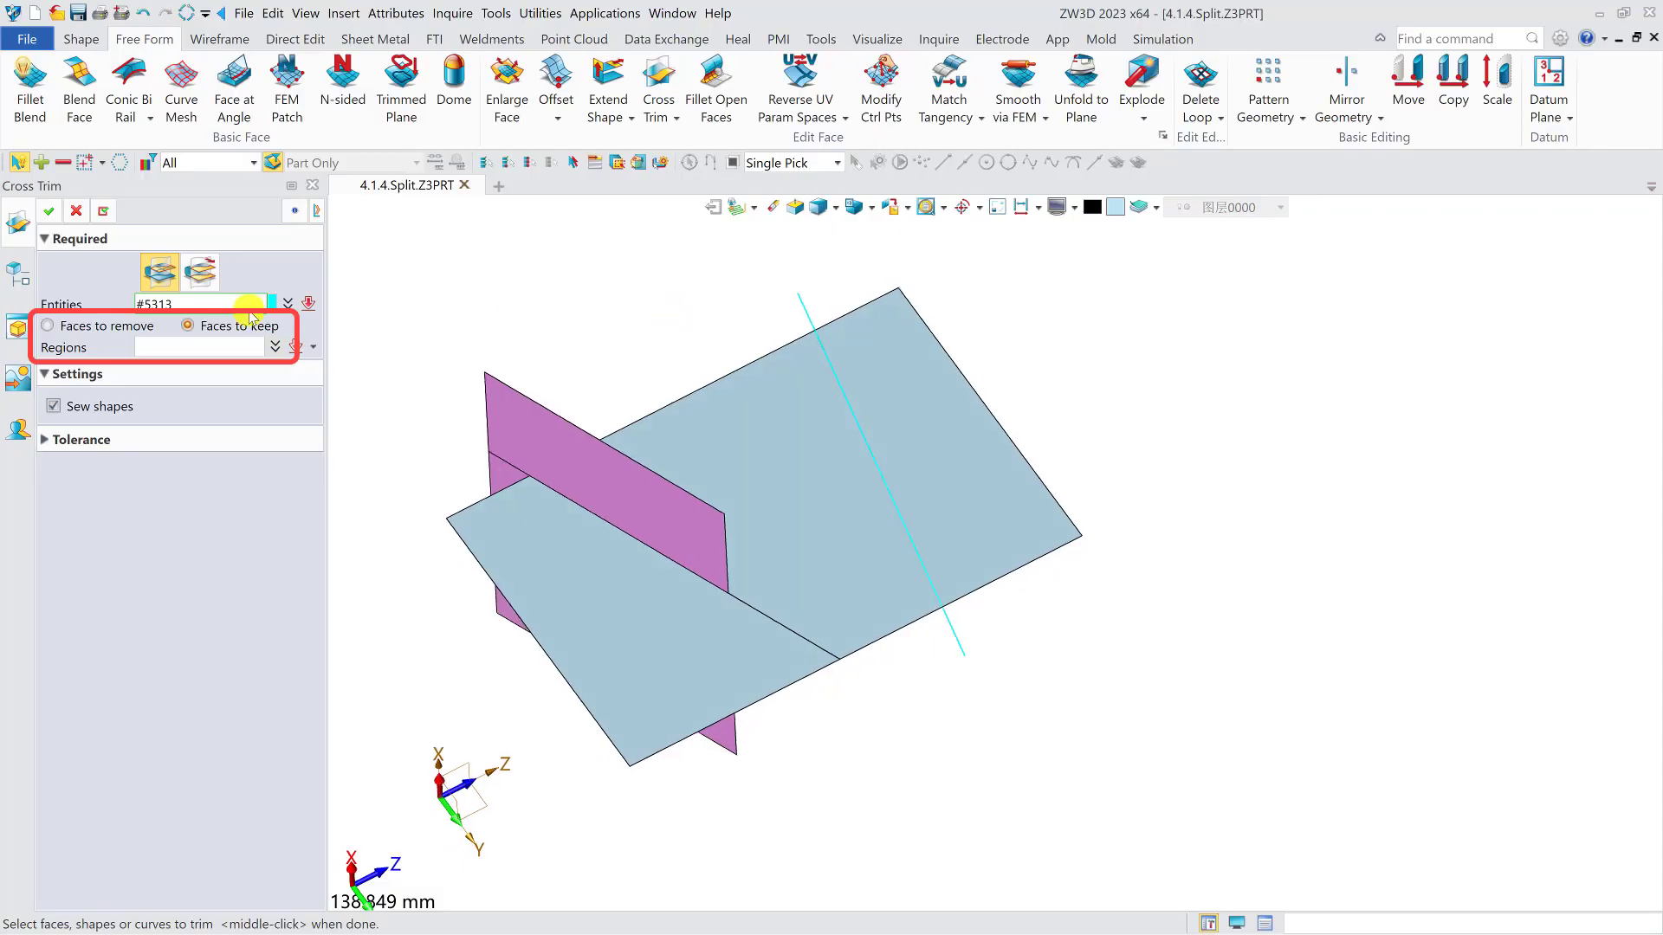
# - Cross-trim using Faces to remove, picking the extruded face's lower part and both outer regions of the planar face
pyautogui.click(104, 332)
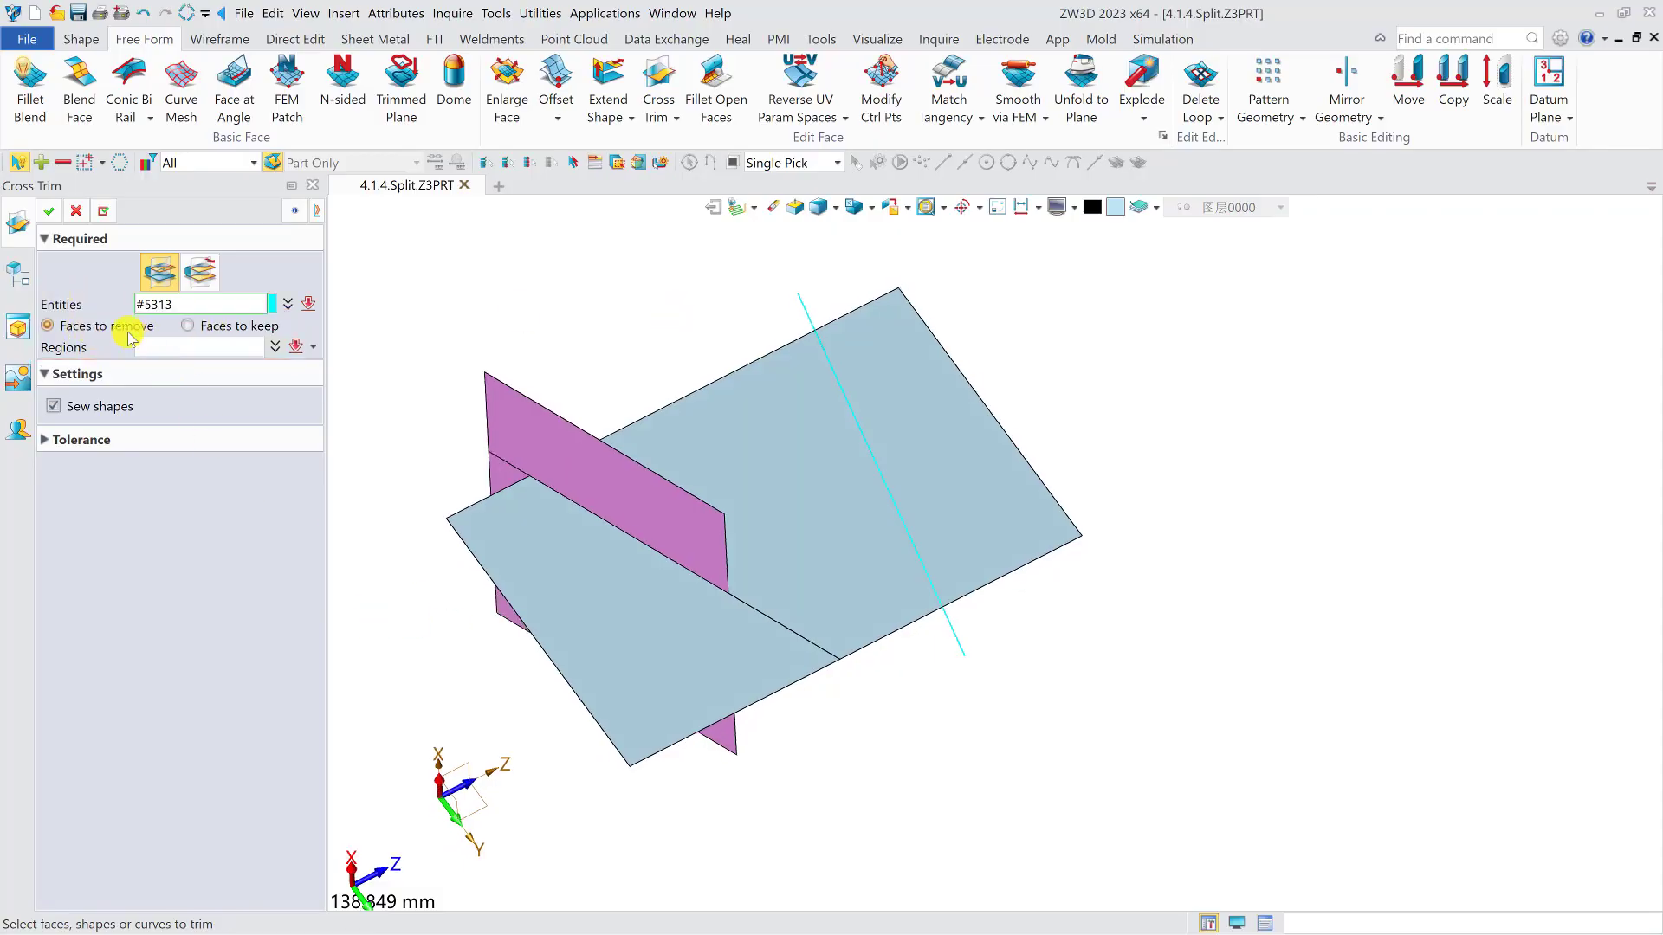
pyautogui.moveTo(471, 753); pyautogui.dragTo(481, 716, button='right')
pyautogui.click(661, 630)
pyautogui.click(669, 755)
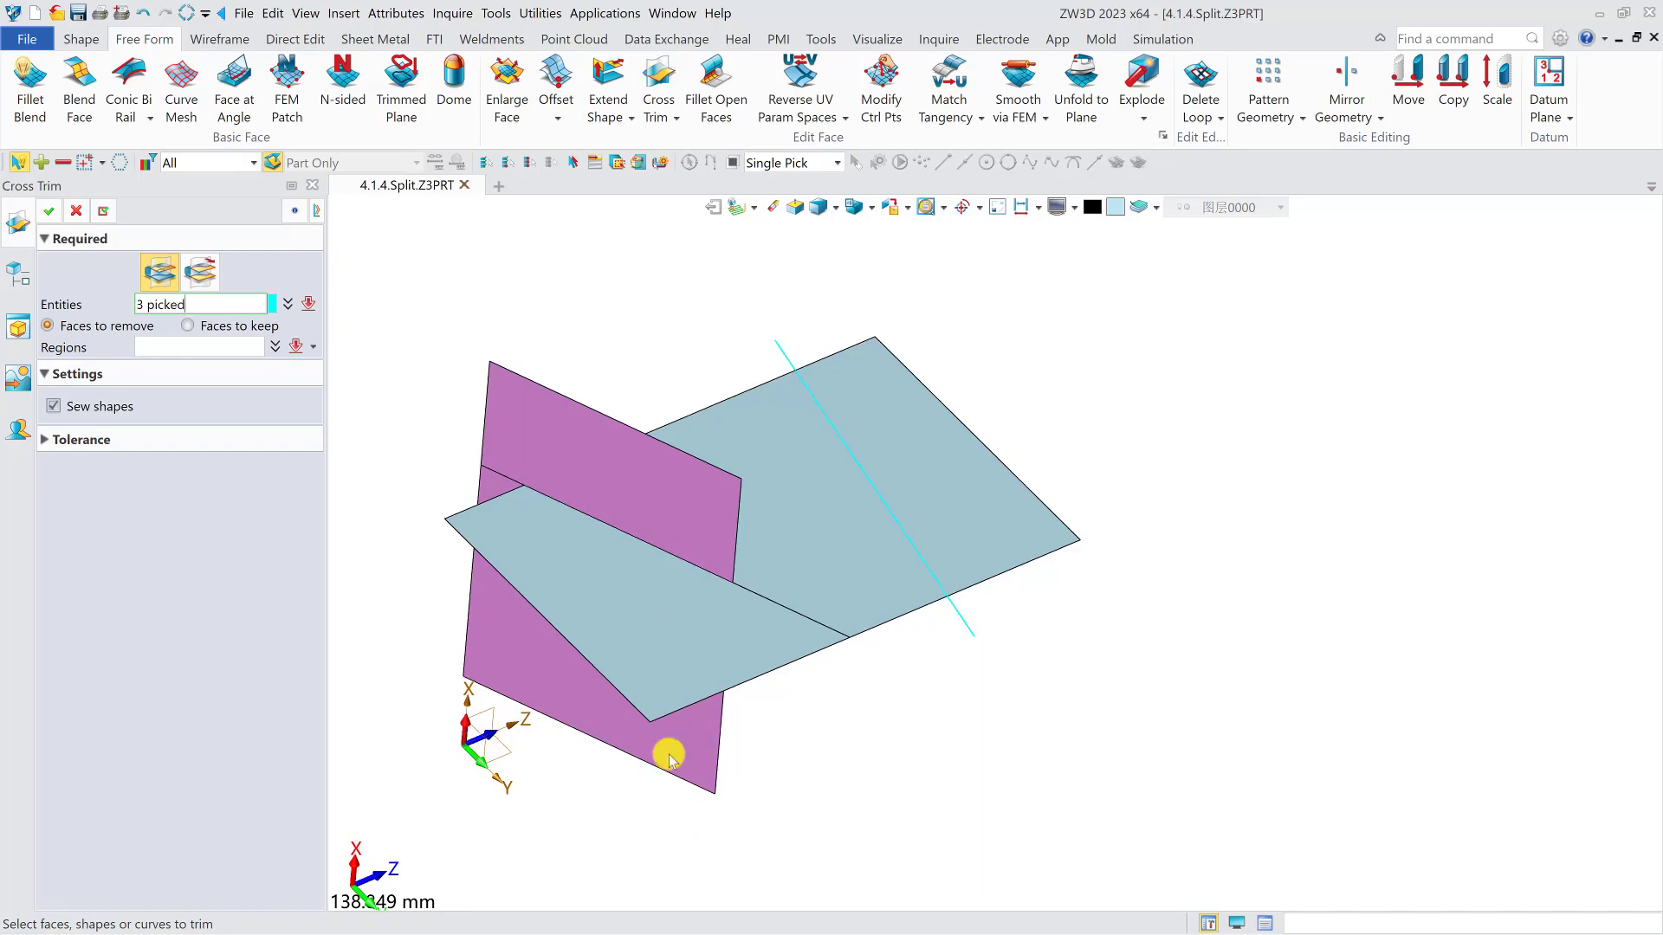
pyautogui.click(183, 348)
pyautogui.click(790, 640)
pyautogui.moveTo(698, 631); pyautogui.dragTo(712, 750, button='right')
pyautogui.click(691, 698)
pyautogui.click(987, 524)
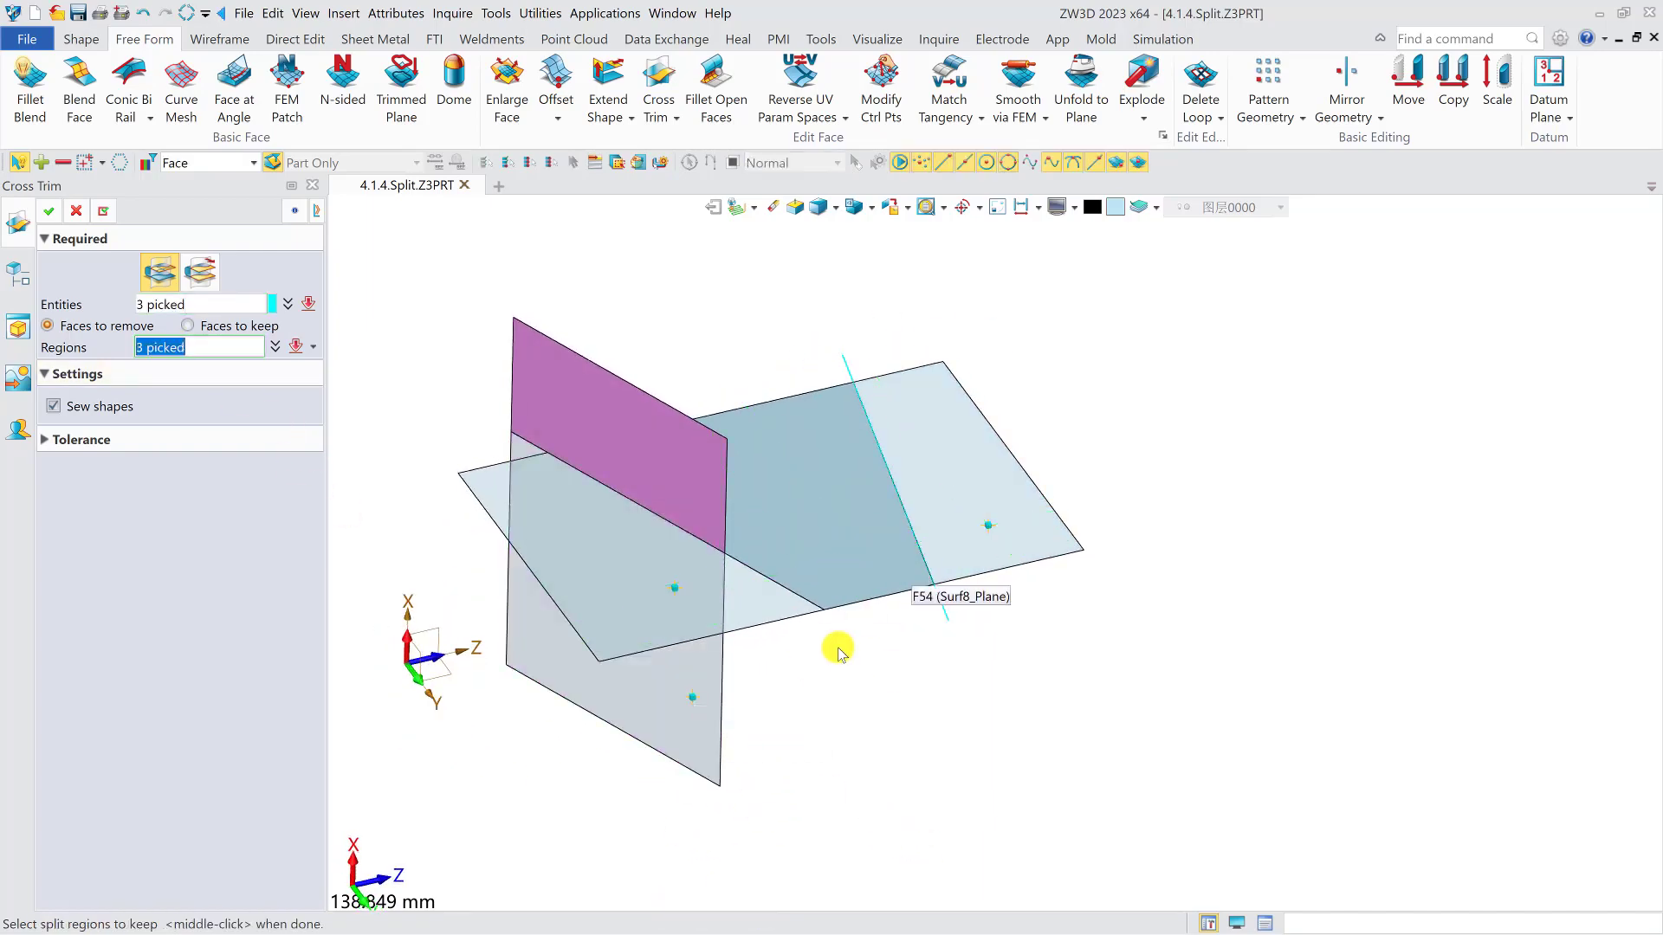
pyautogui.moveTo(939, 686); pyautogui.dragTo(941, 673, button='right')
pyautogui.click(48, 211)
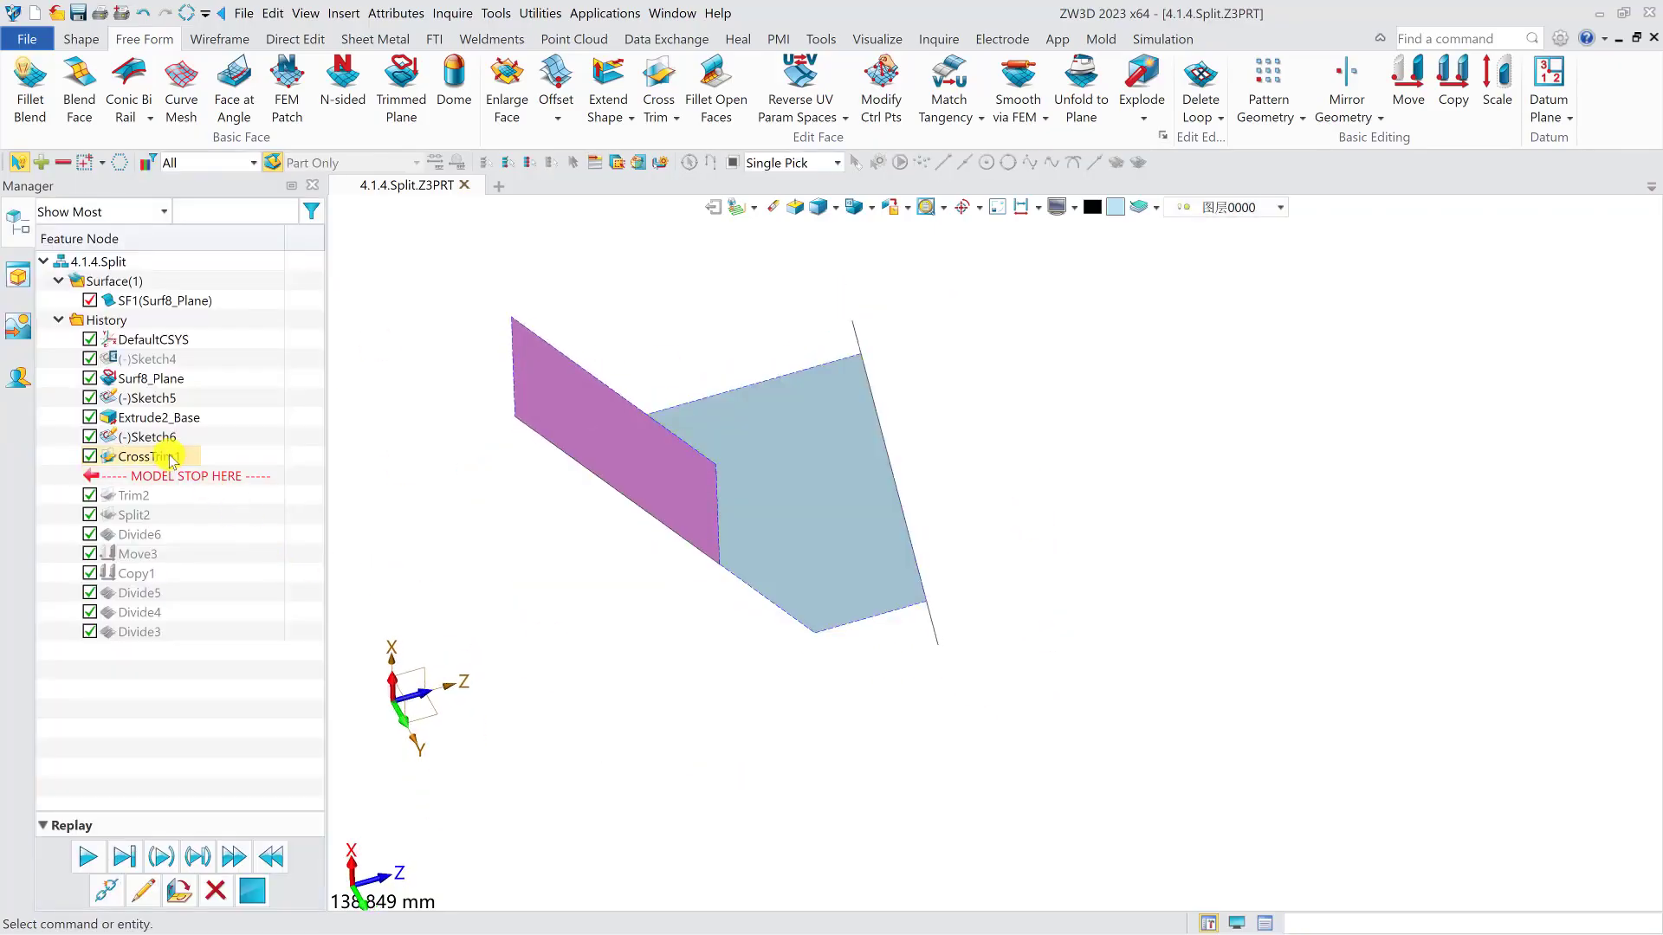
# - Edit the existing cross trim so its three picked regions are treated as Faces to keep
pyautogui.doubleClick(209, 458)
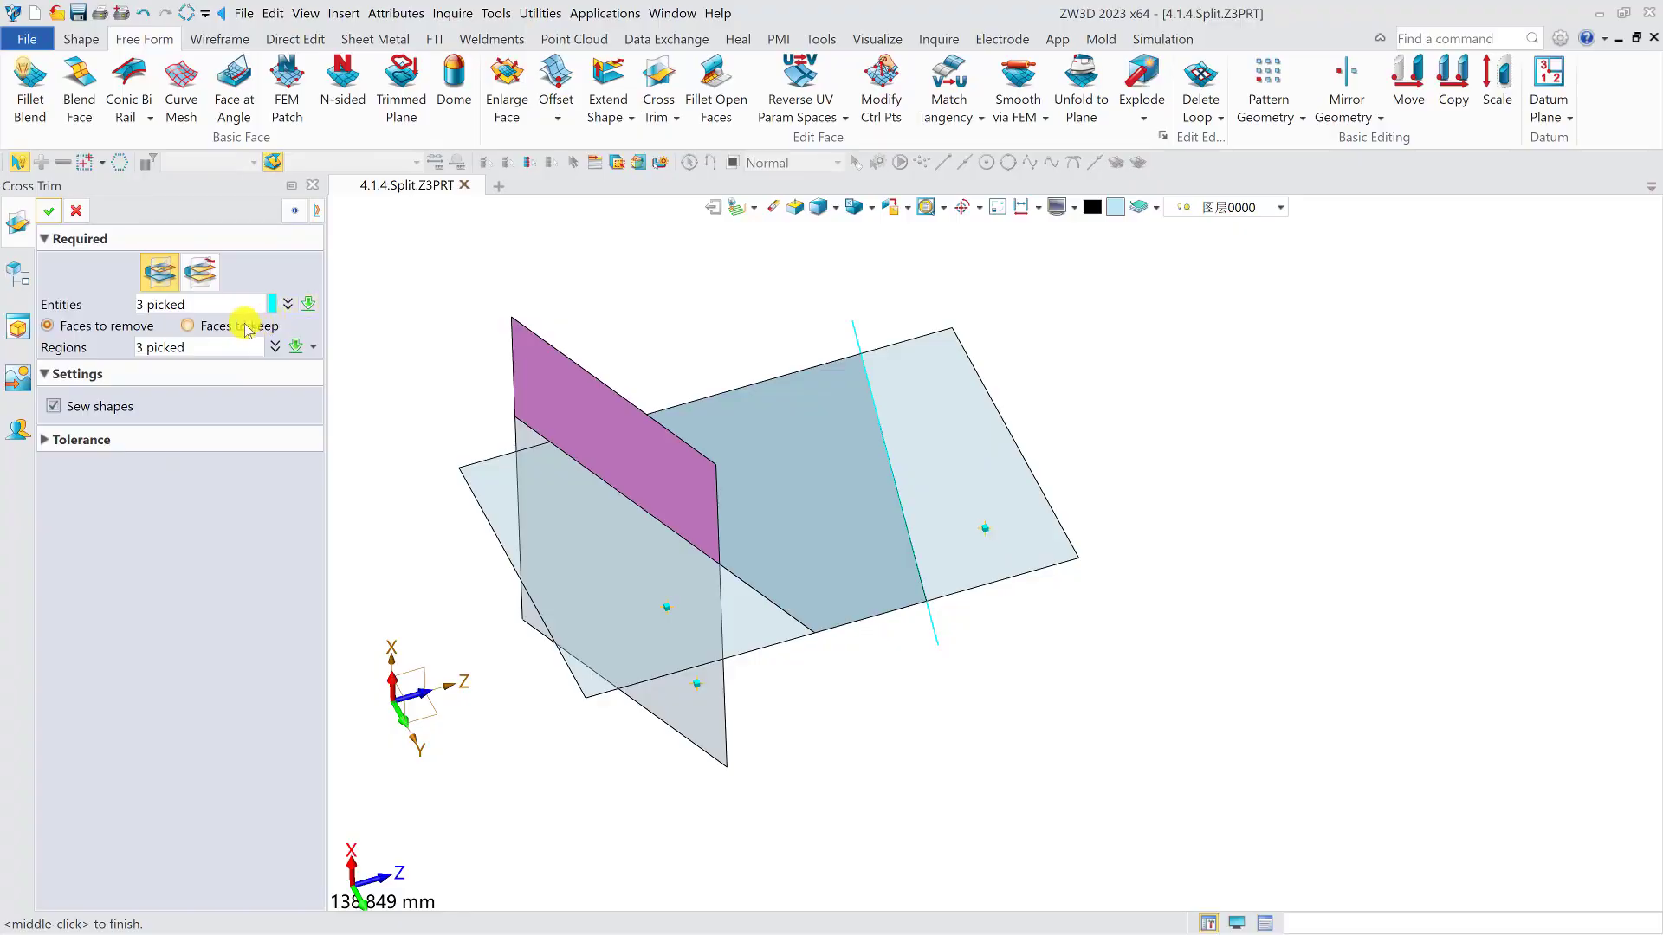
pyautogui.click(215, 328)
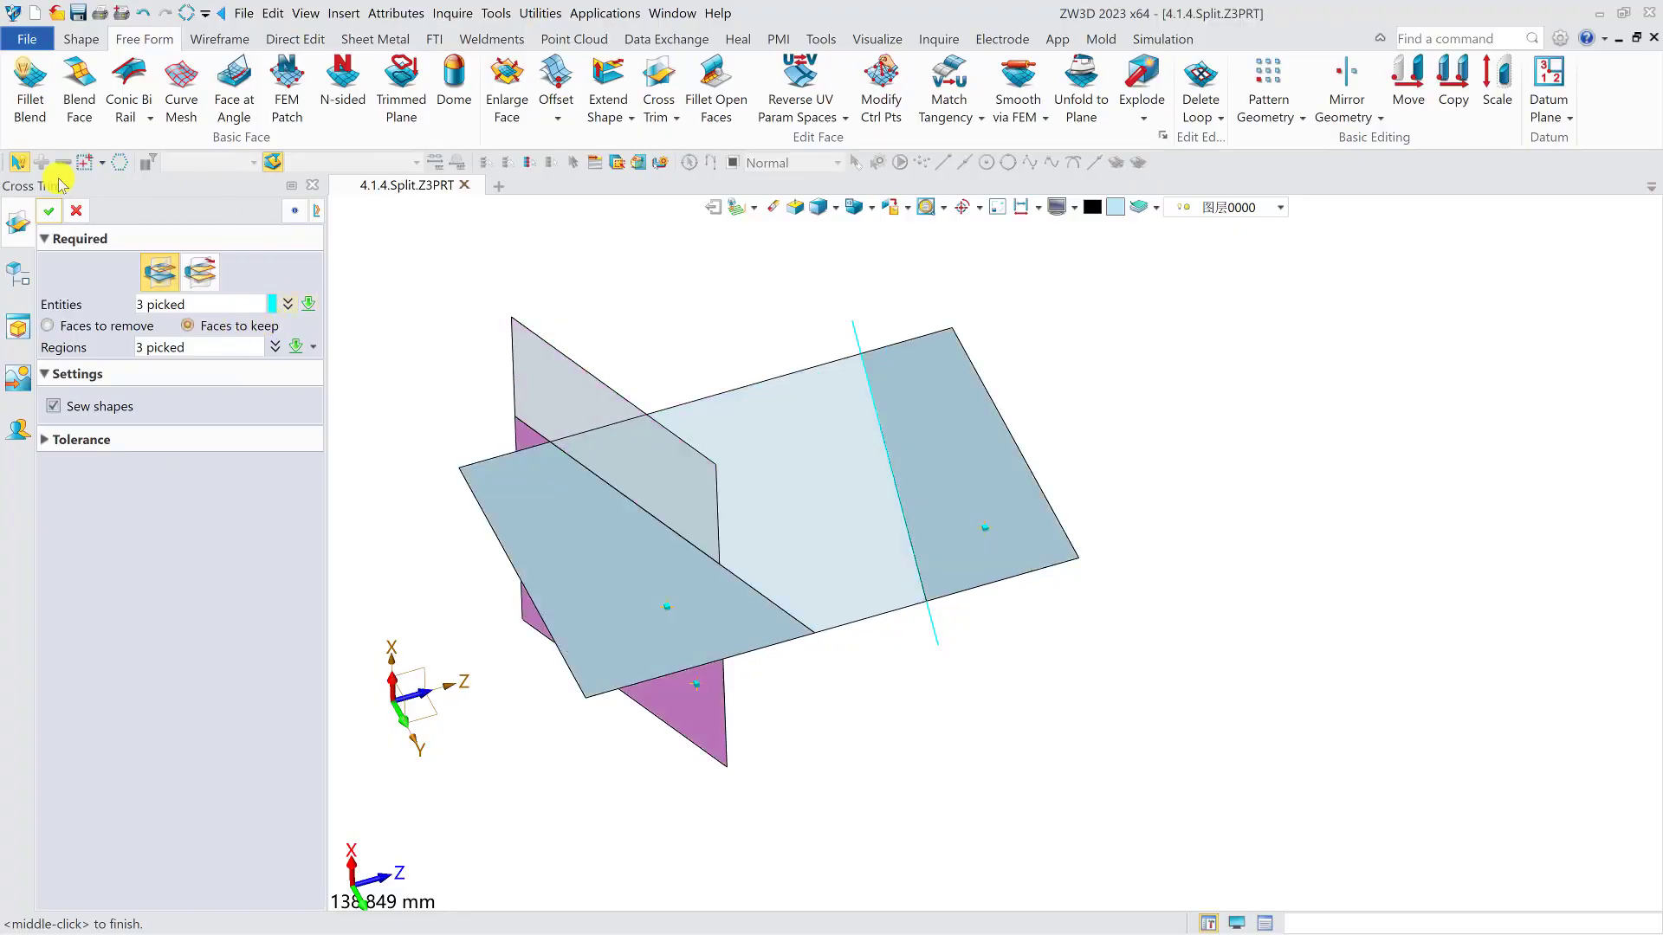
pyautogui.click(48, 211)
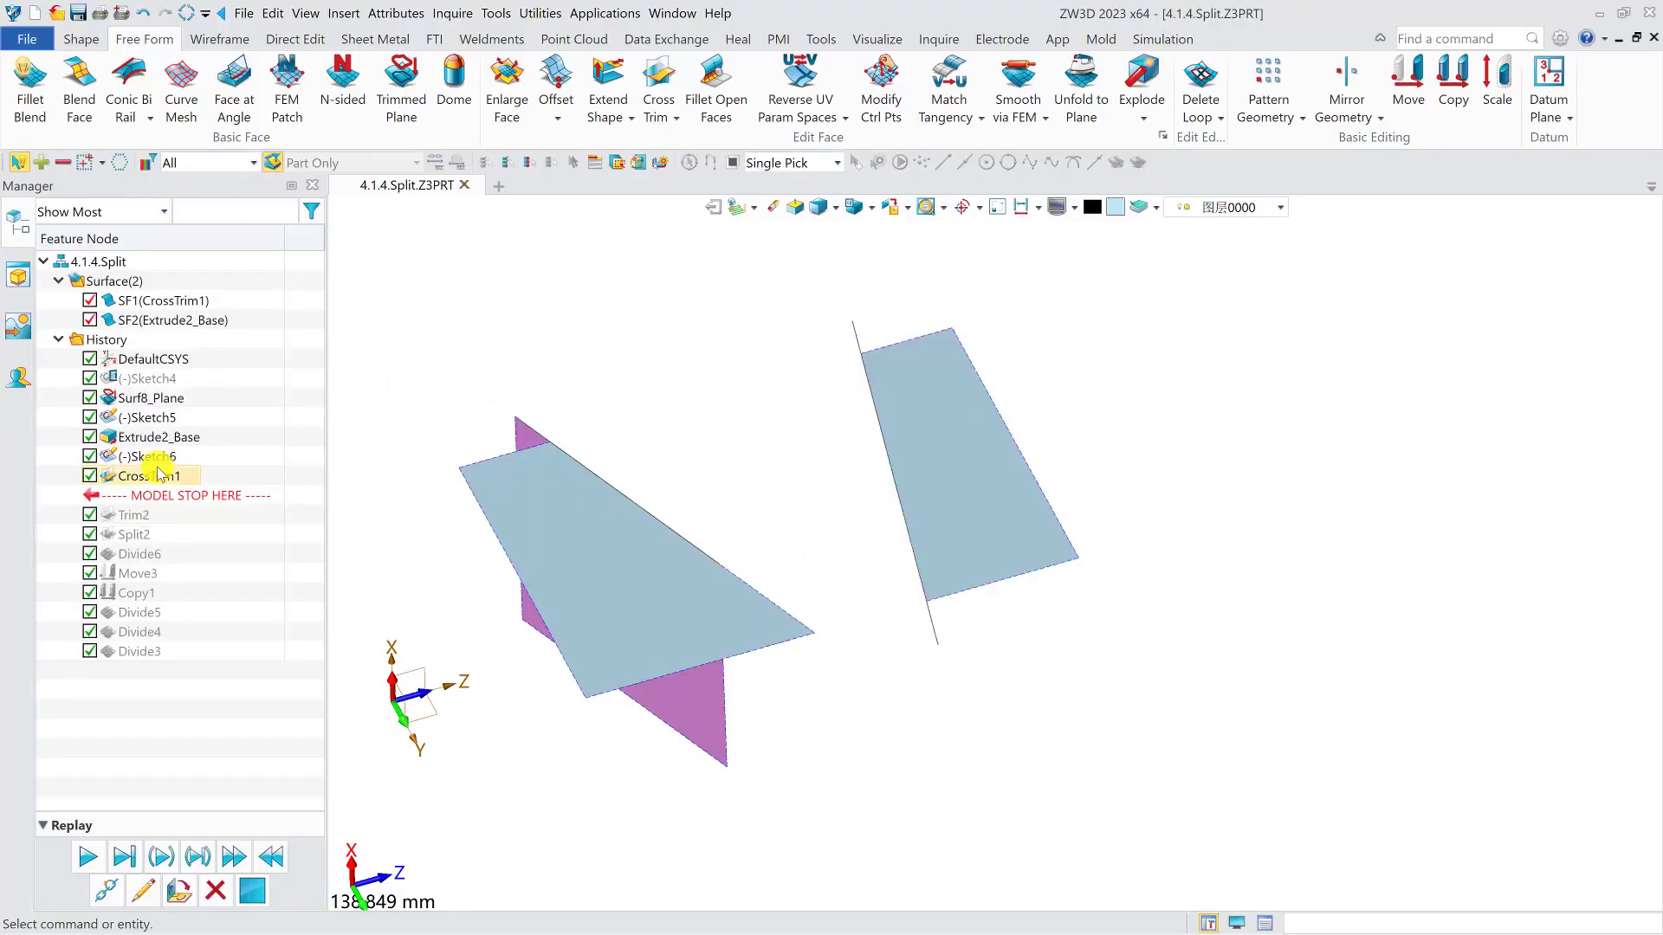
# - Redefine the cross trim as a two-surface trim, with the planar face as Surface 1 and the extruded face as Surface 2
pyautogui.doubleClick(149, 479)
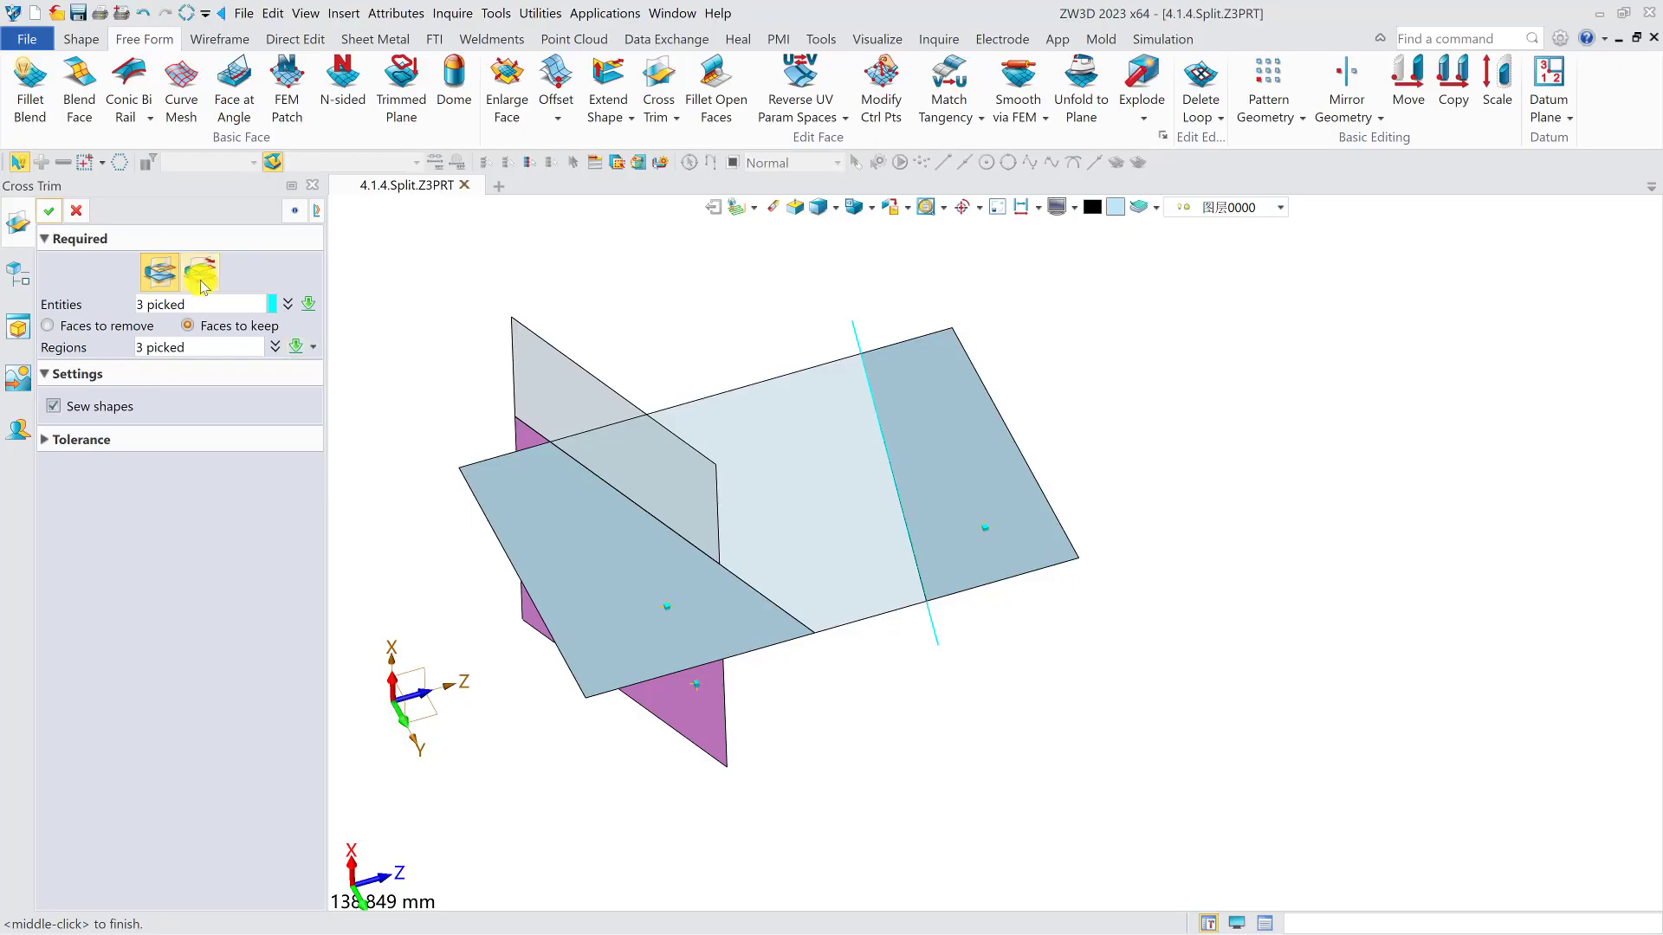
pyautogui.click(202, 276)
pyautogui.click(531, 547)
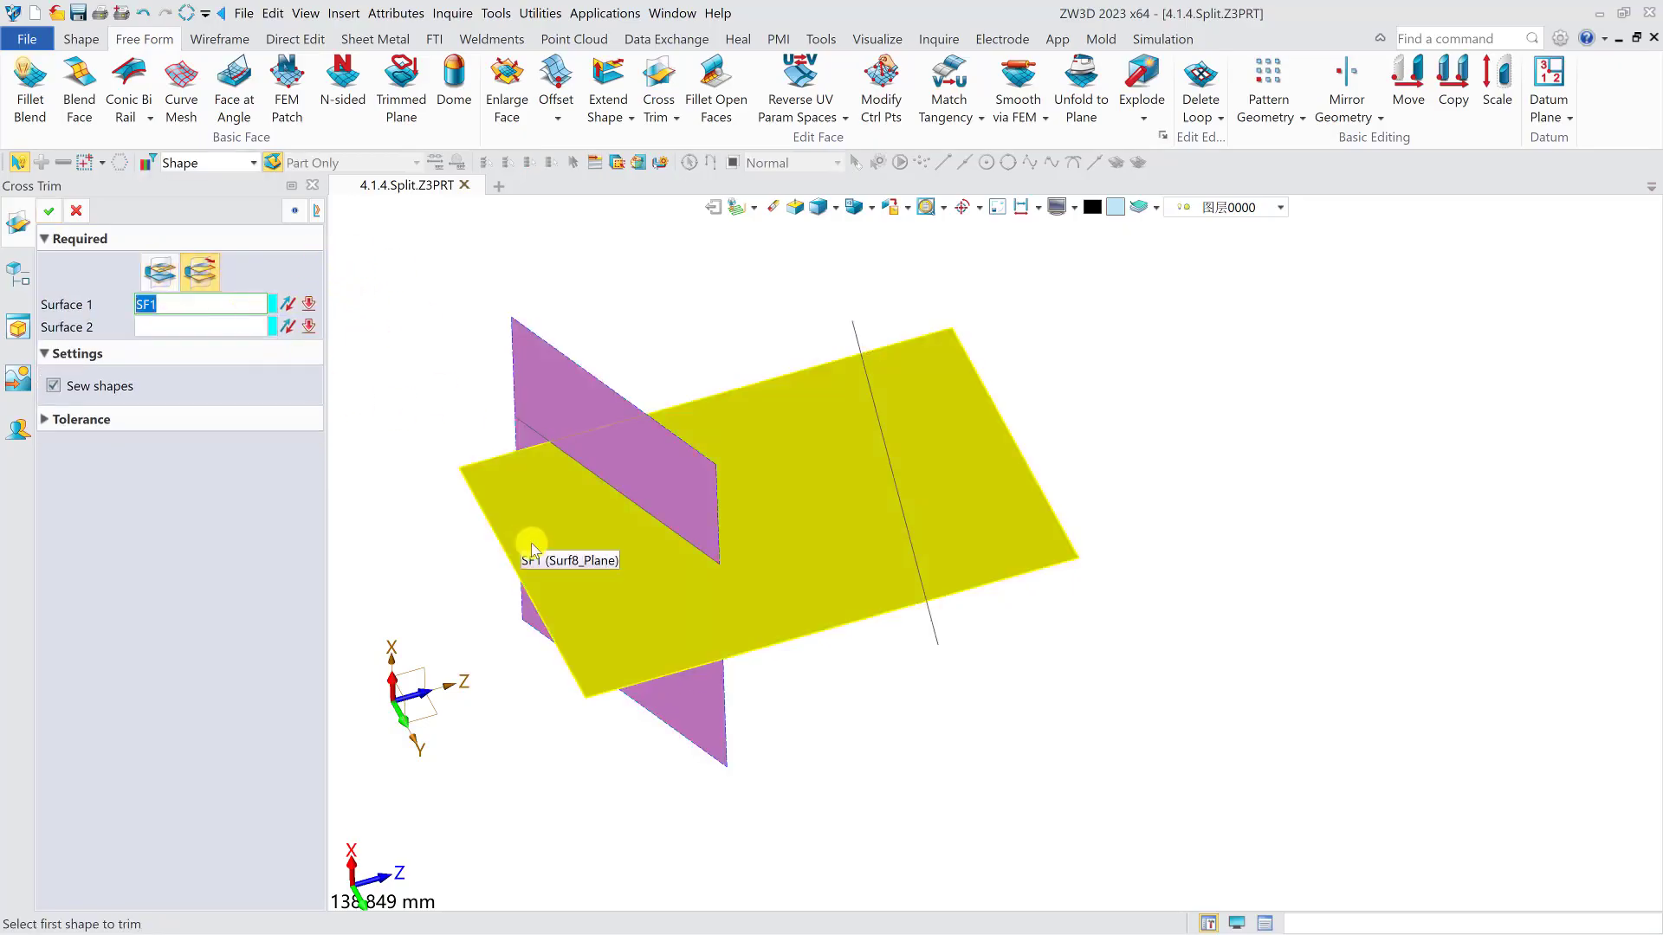
pyautogui.click(660, 478)
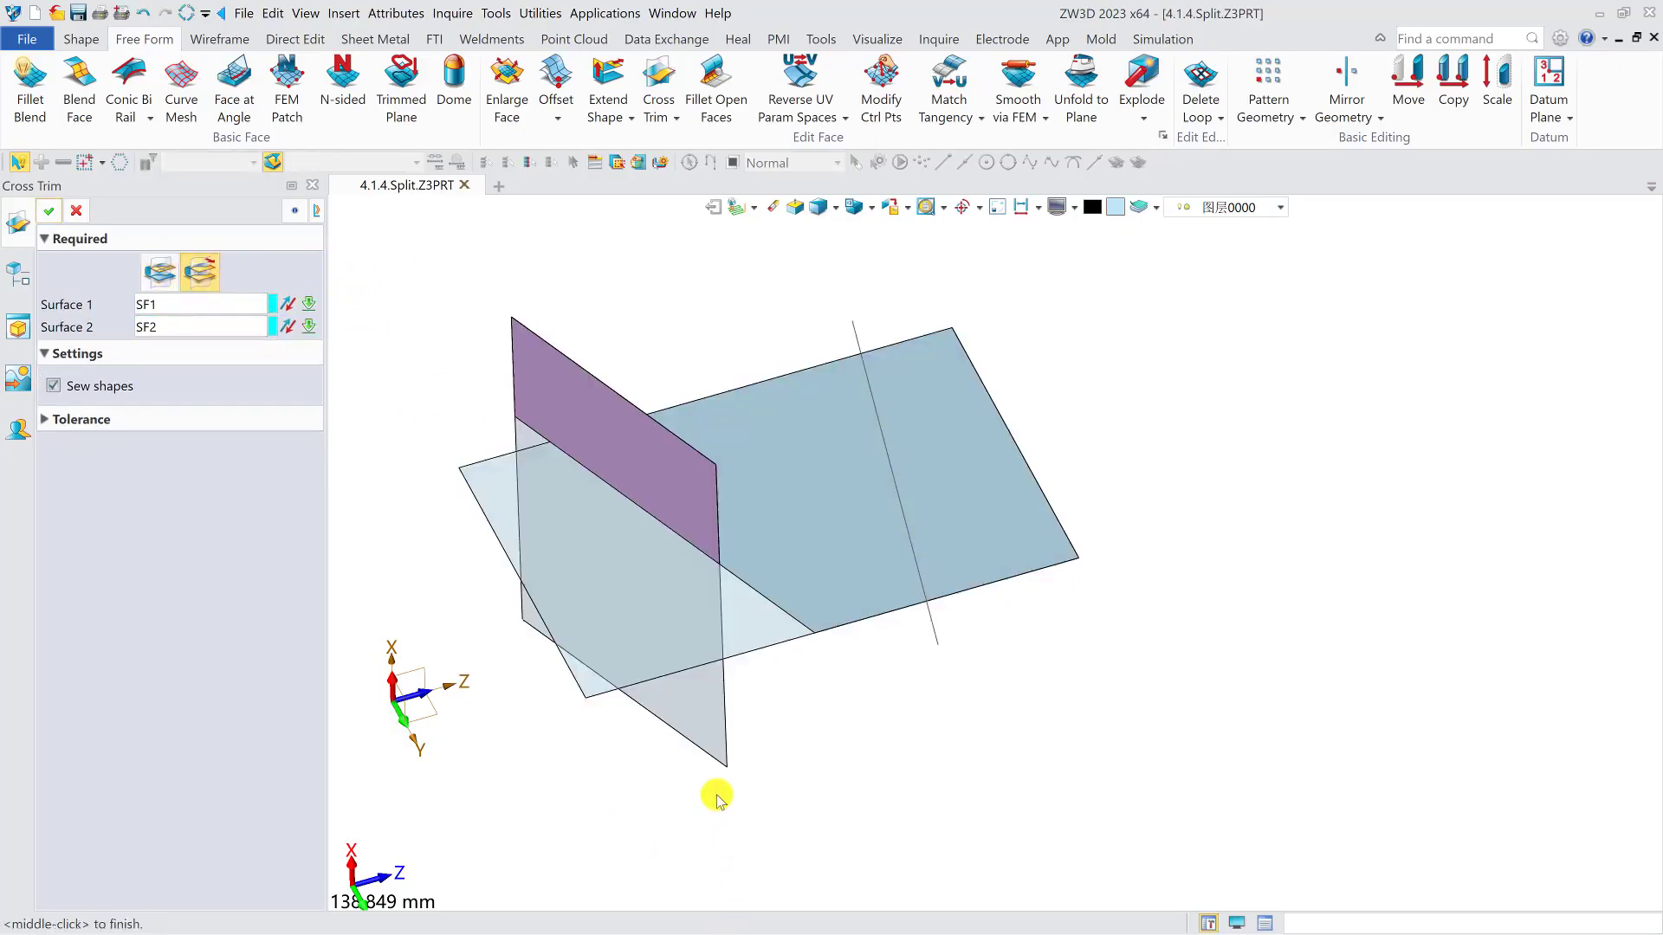
# - Reverse the kept side of both surfaces and apply the cross trim
pyautogui.moveTo(866, 739); pyautogui.dragTo(915, 709, button='right')
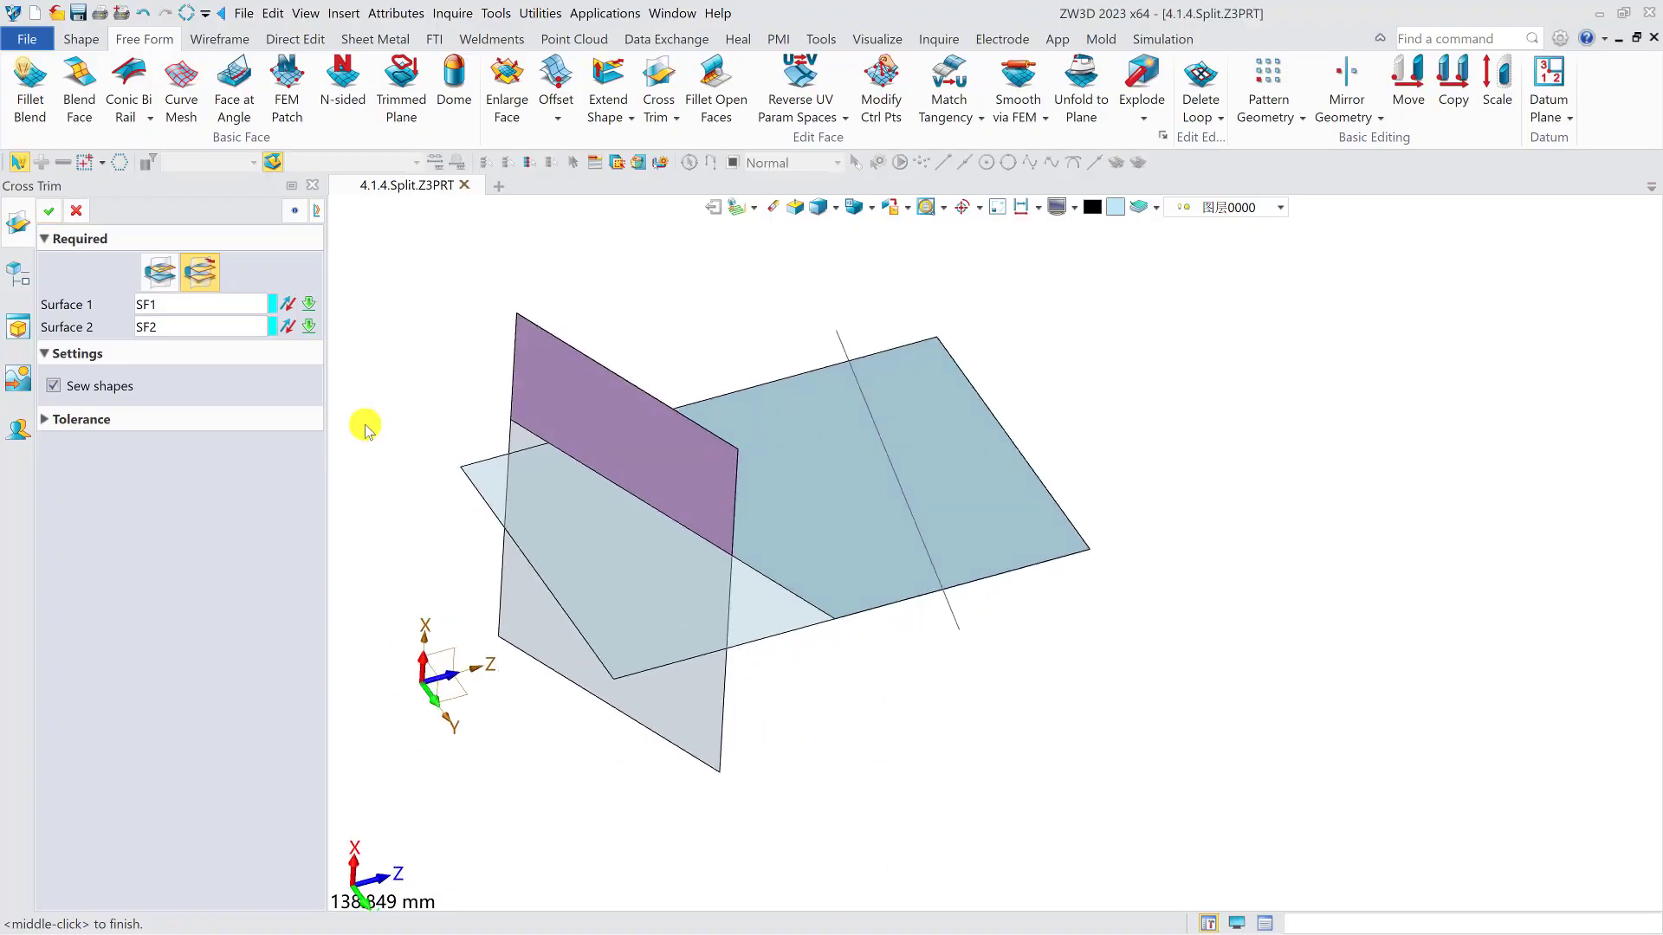
pyautogui.click(288, 308)
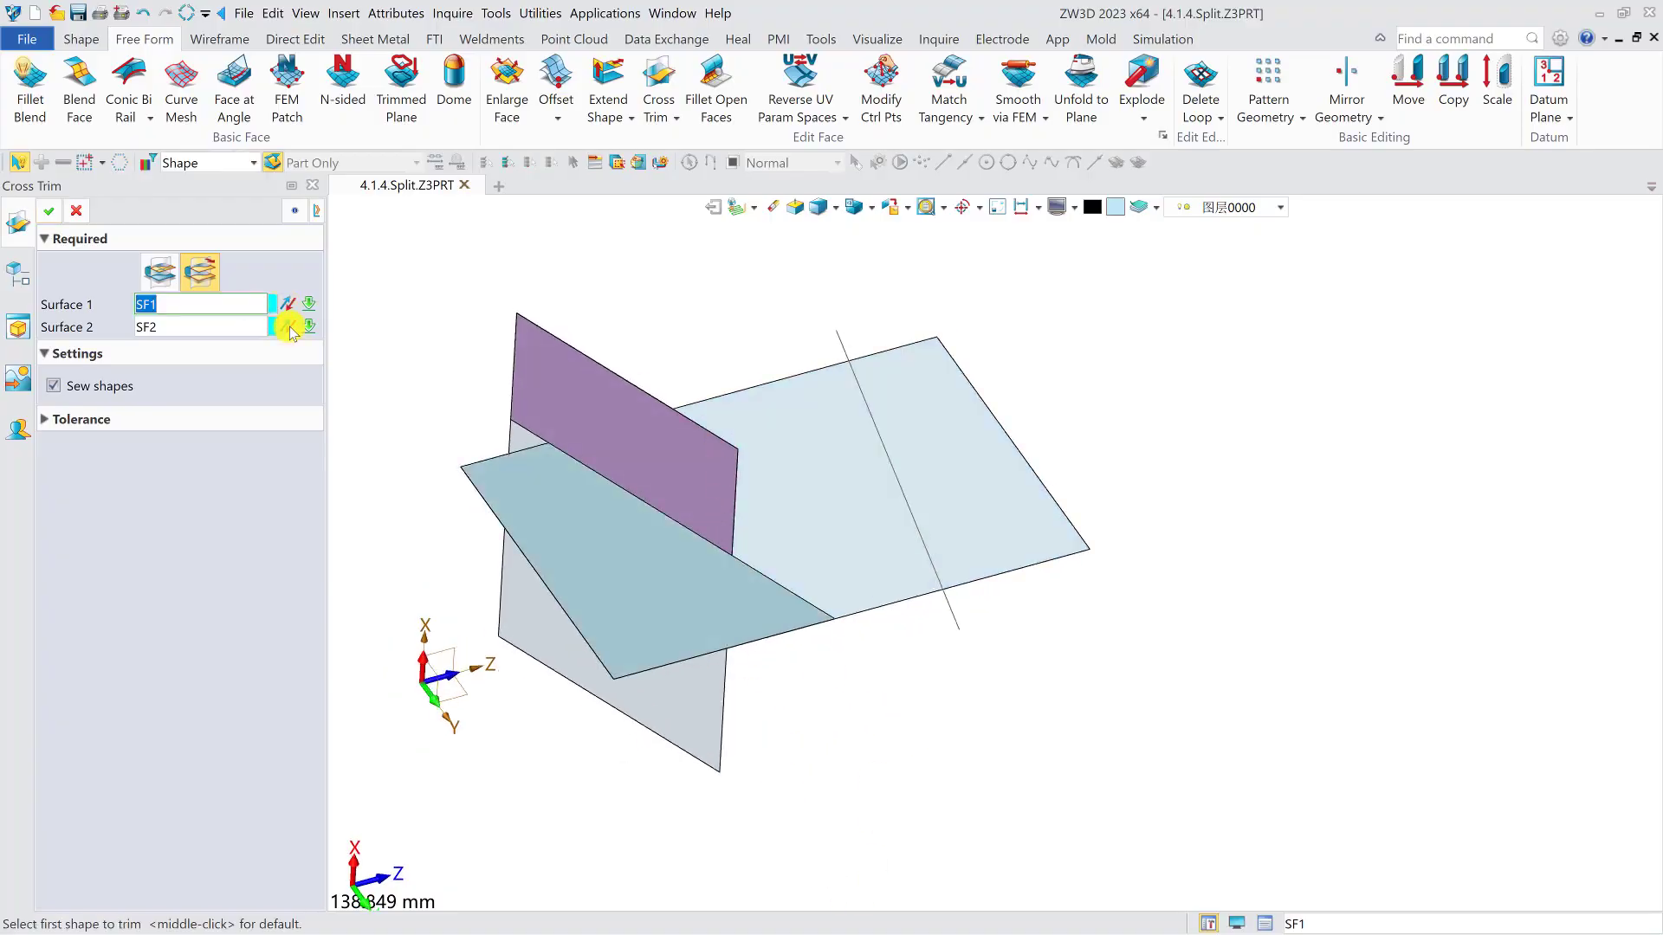
pyautogui.click(288, 328)
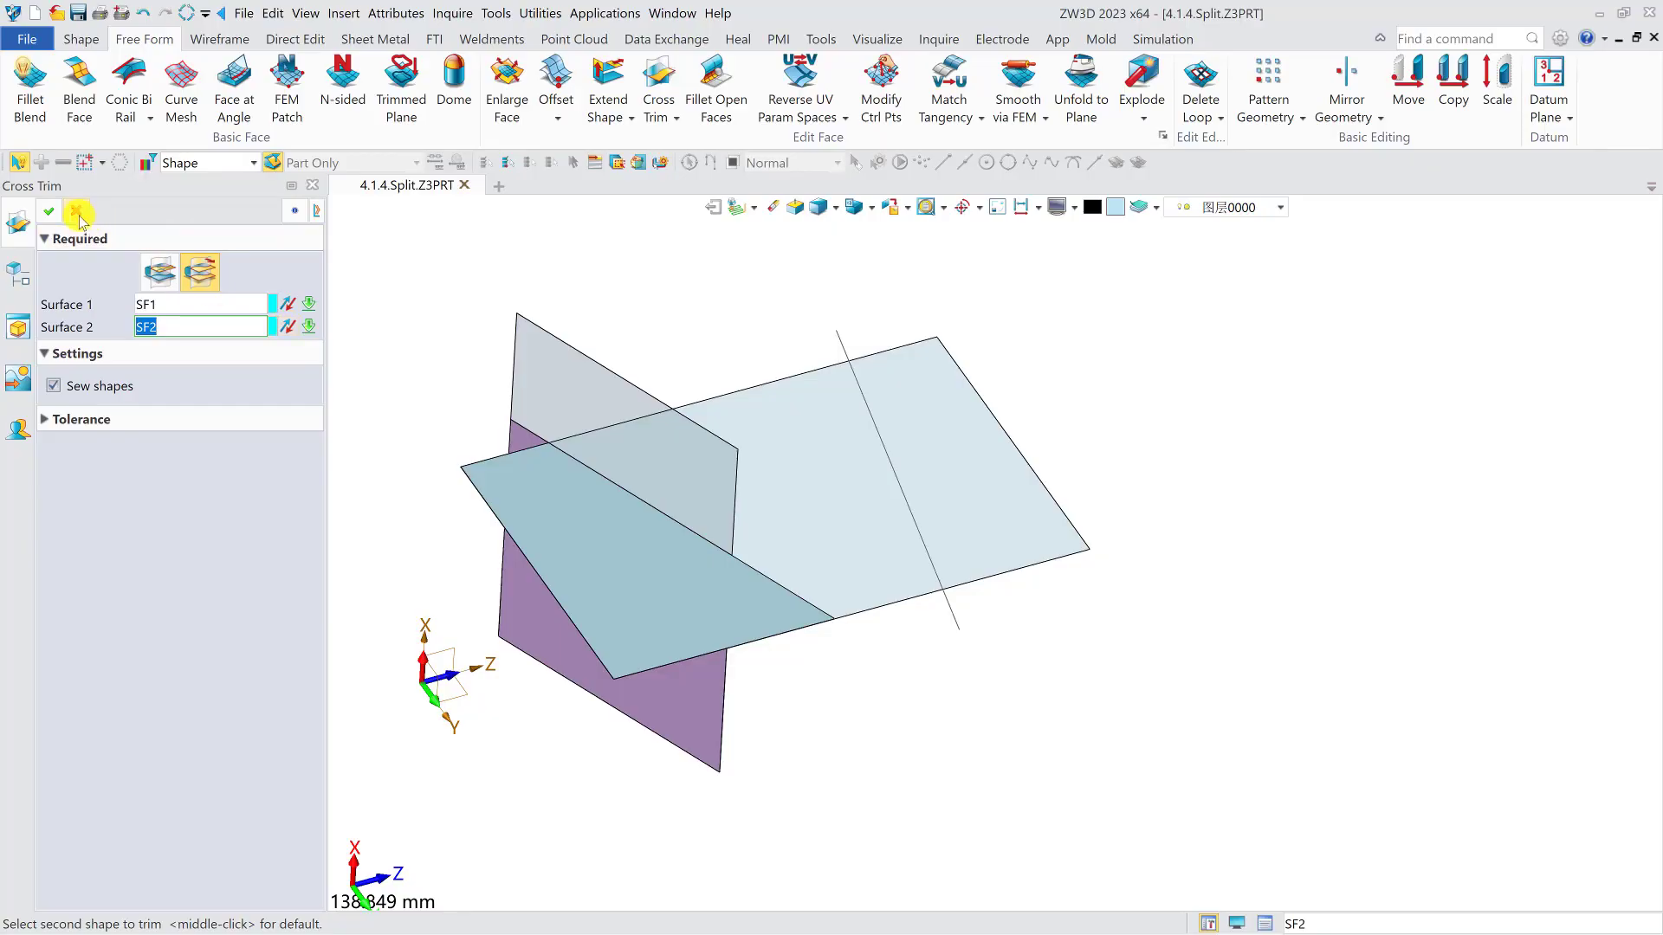
pyautogui.click(47, 212)
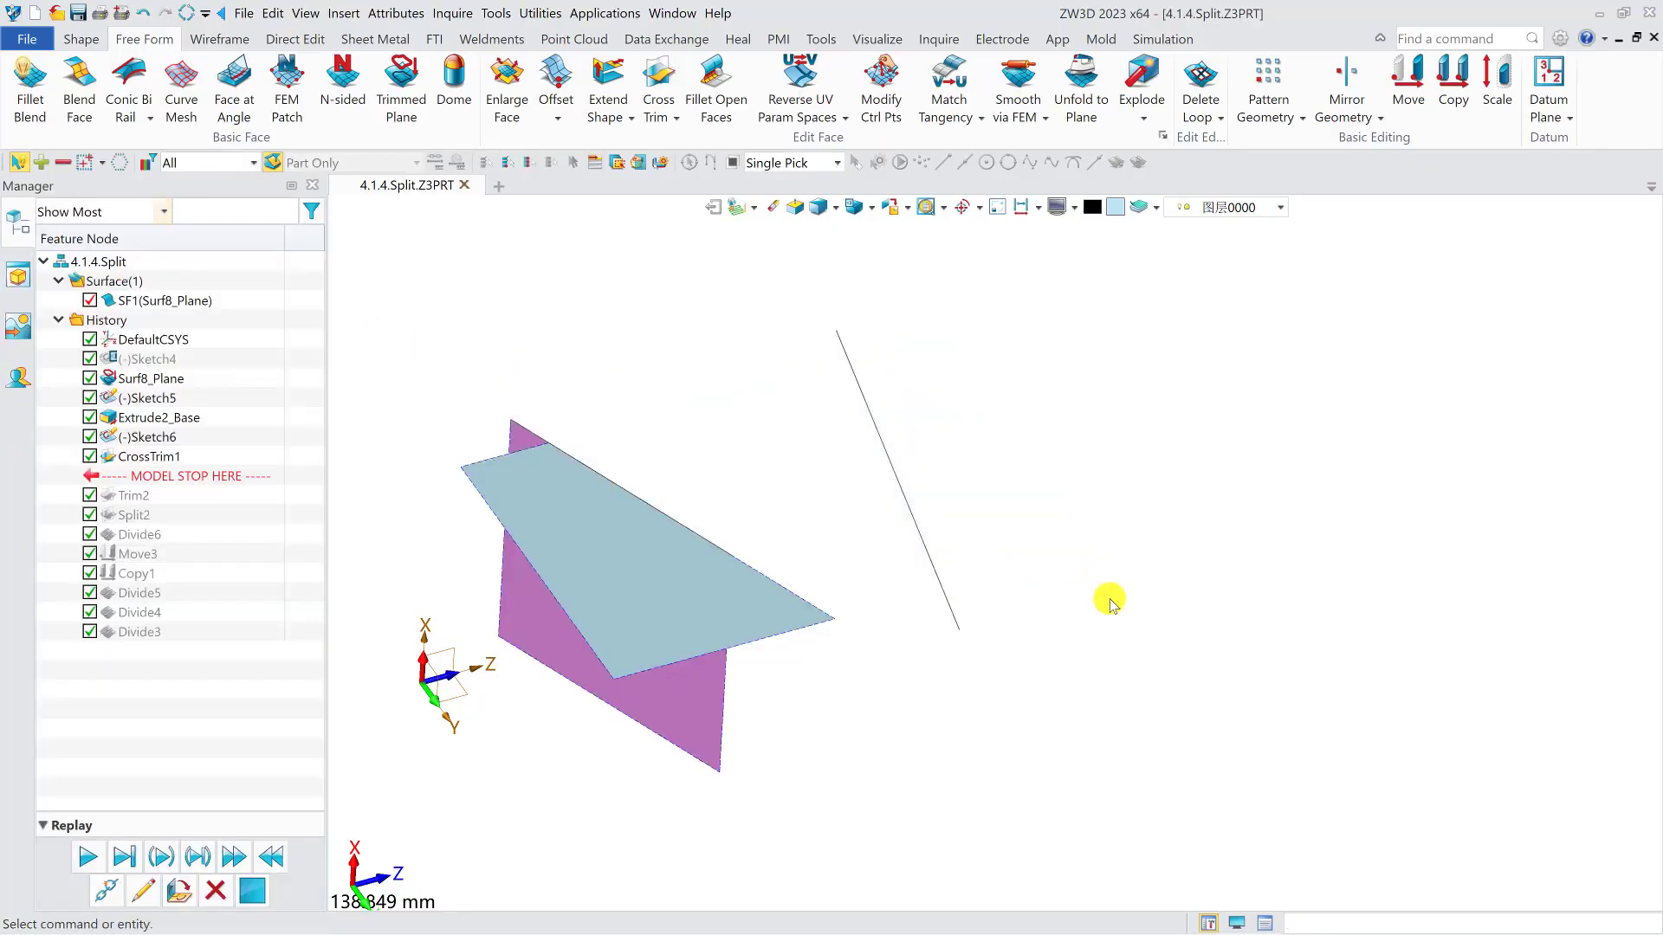